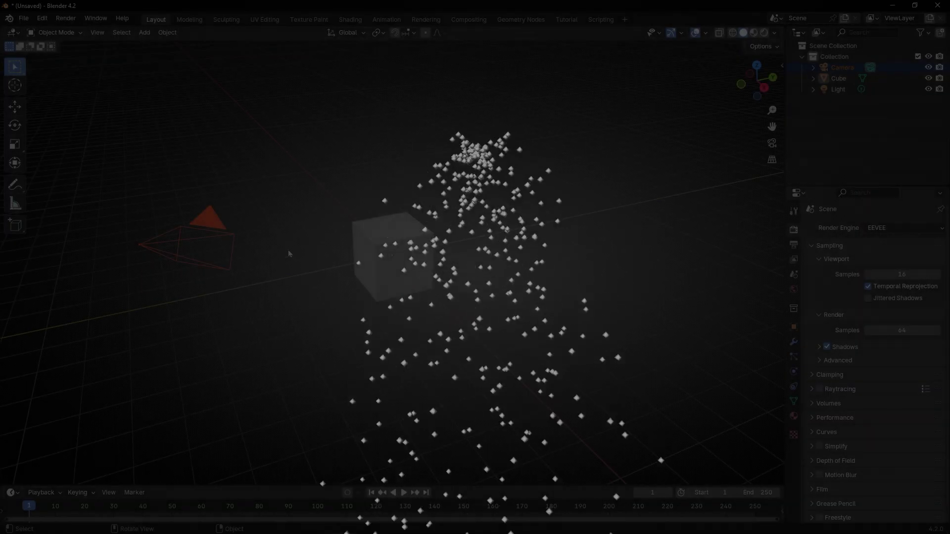
# - Delete the default camera and light from the scene
pyautogui.press('Delete')
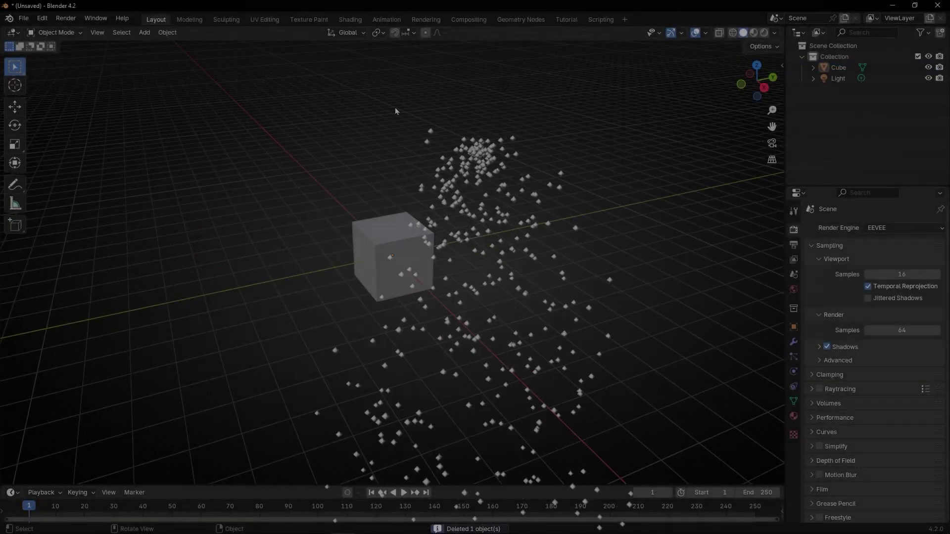
pyautogui.click(502, 86)
pyautogui.press('Delete')
# - In the Tutorial workspace, create a new geometry node tree on the cube and delete its Group Input node
pyautogui.click(561, 20)
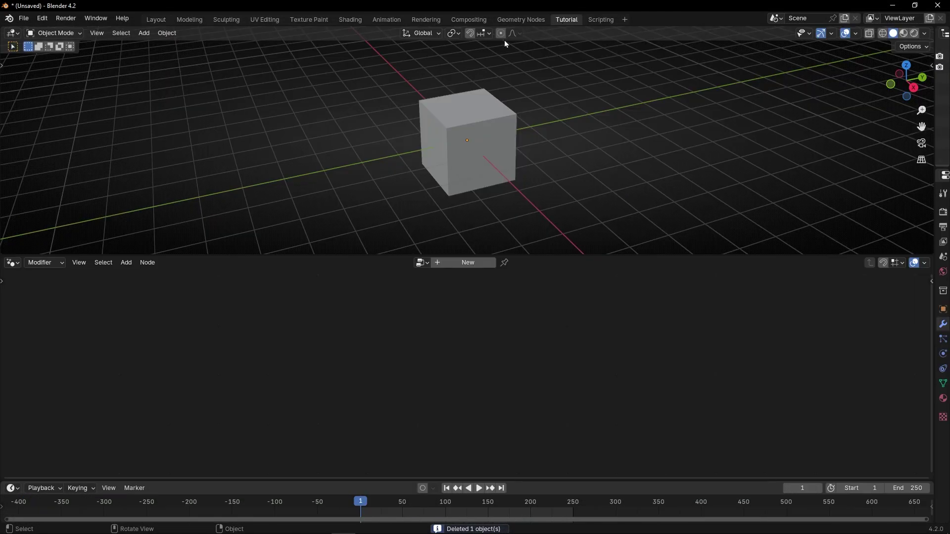
pyautogui.click(490, 263)
pyautogui.click(331, 386)
pyautogui.press('Delete')
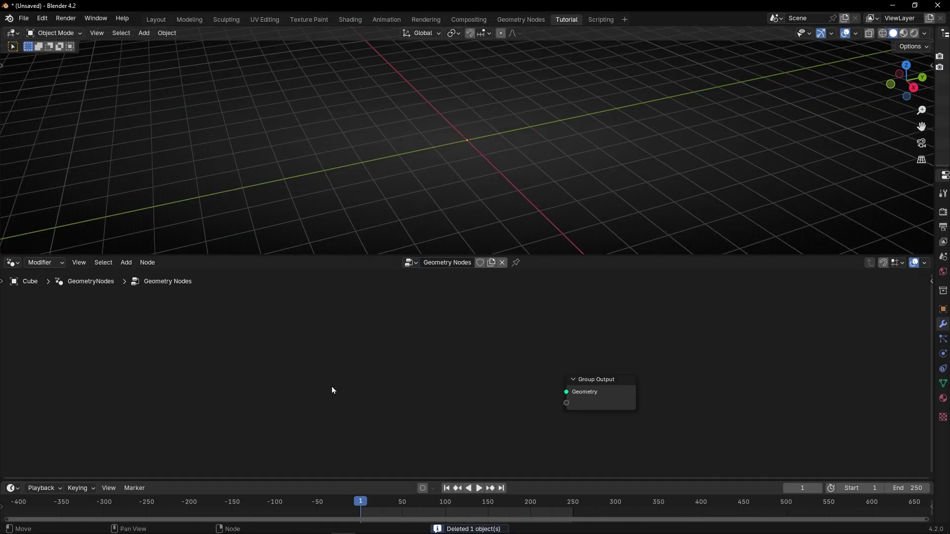
# - Add a Simulation Zone to the node tree and connect its geometry output to the Group Output
pyautogui.hotkey('shift', 'a')
pyautogui.write('simul')
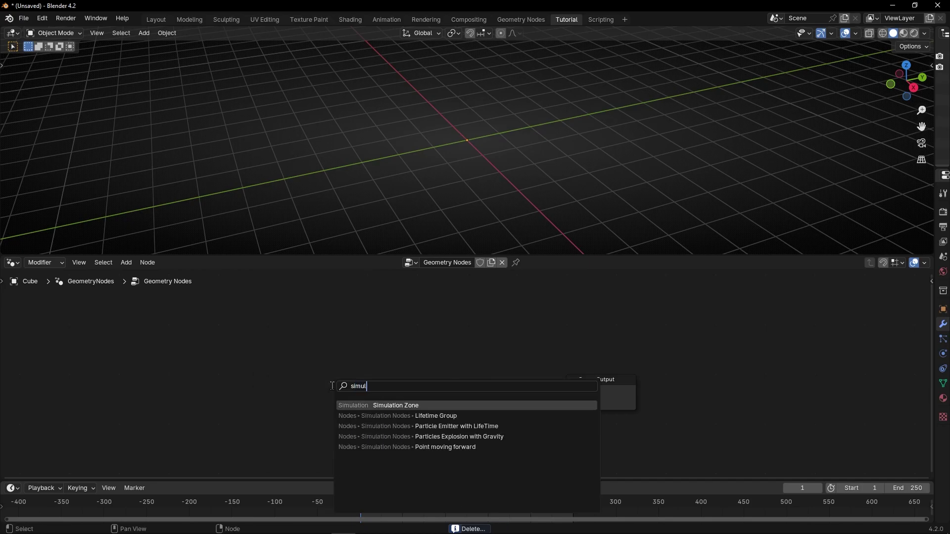
pyautogui.press('Return')
pyautogui.click(360, 310)
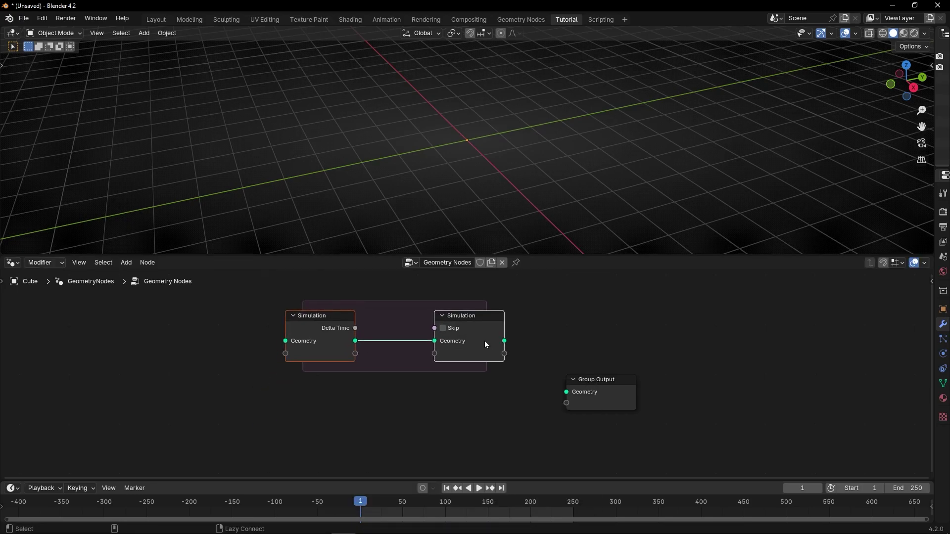
pyautogui.moveTo(504, 341); pyautogui.dragTo(802, 376)
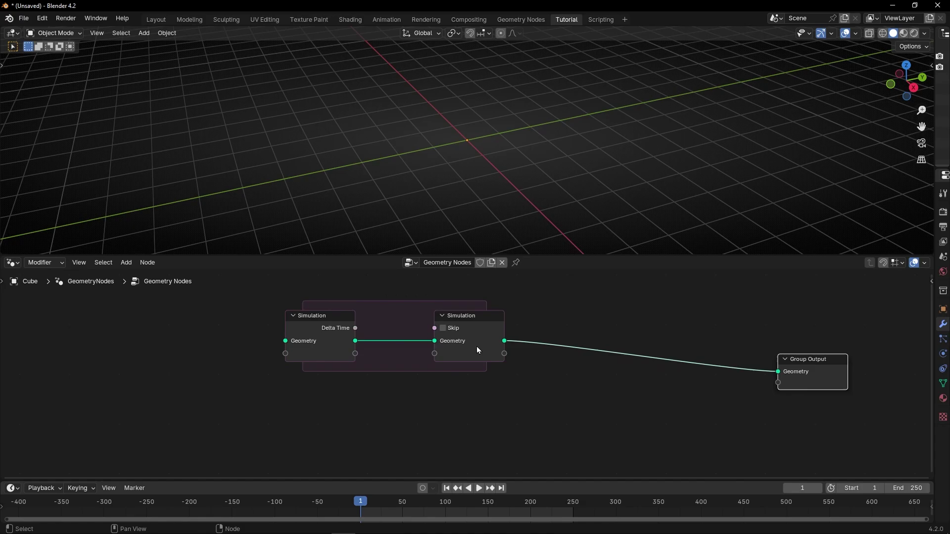
# - Move the two Simulation nodes apart to make room for more nodes inside the zone
pyautogui.moveTo(477, 346); pyautogui.dragTo(705, 360)
pyautogui.click(705, 360)
pyautogui.moveTo(346, 358); pyautogui.dragTo(250, 372)
pyautogui.scroll(3, 455, 171)
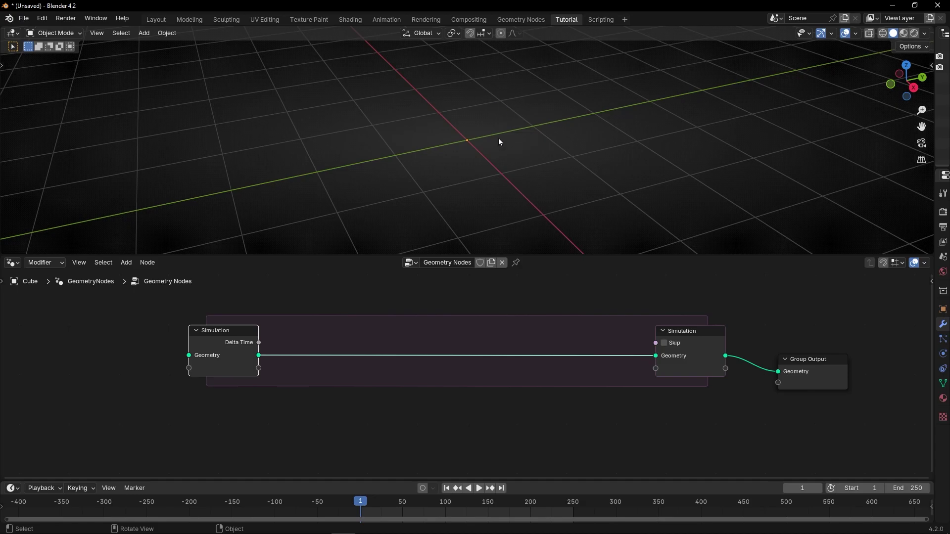
# - Add a Points node below the Simulation Zone, near its input node
pyautogui.moveTo(381, 442); pyautogui.dragTo(392, 431, button='middle')
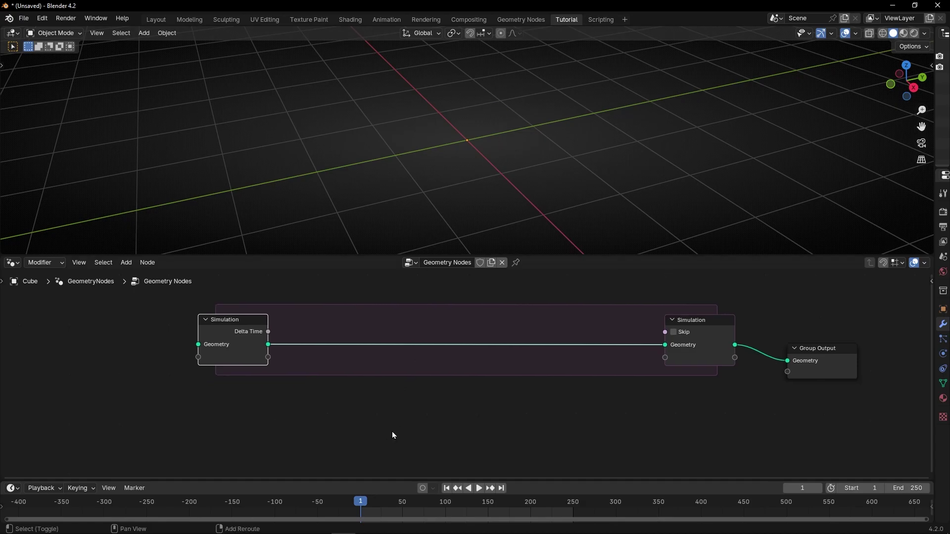
pyautogui.hotkey('shift', 'a')
pyautogui.write('points')
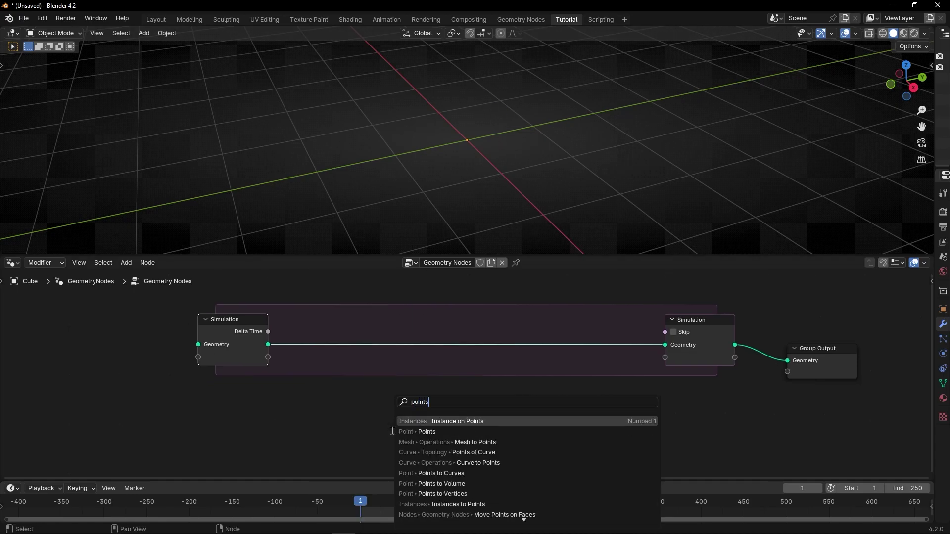
pyautogui.press('Return')
pyautogui.click(253, 409)
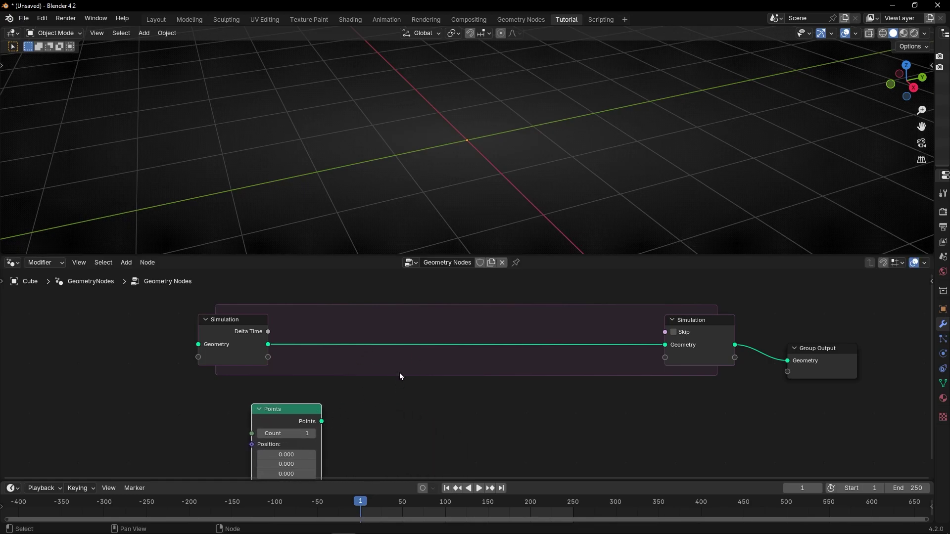
# - Insert a Join Geometry node on the link inside the Simulation Zone and connect the Points output to it
pyautogui.hotkey('shift', 'a')
pyautogui.write('jo')
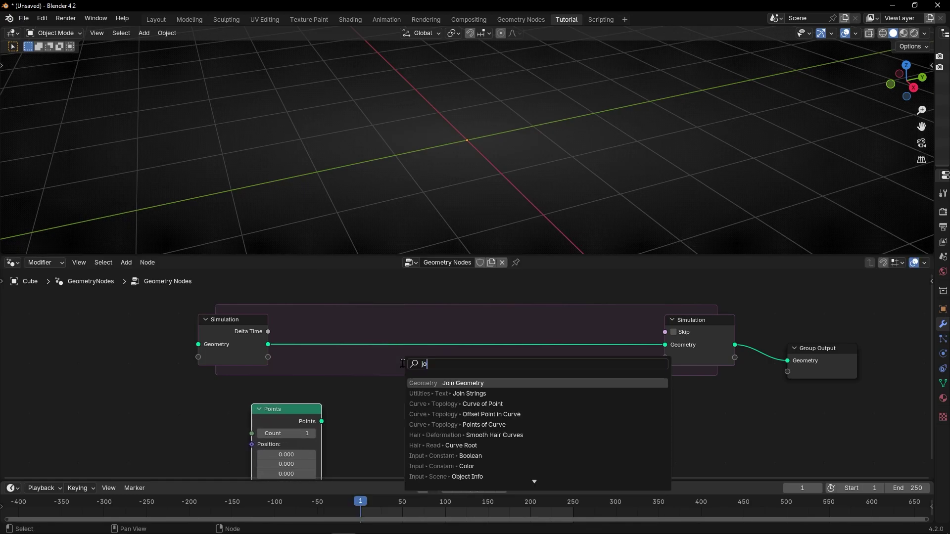
pyautogui.write('in')
pyautogui.press('Return')
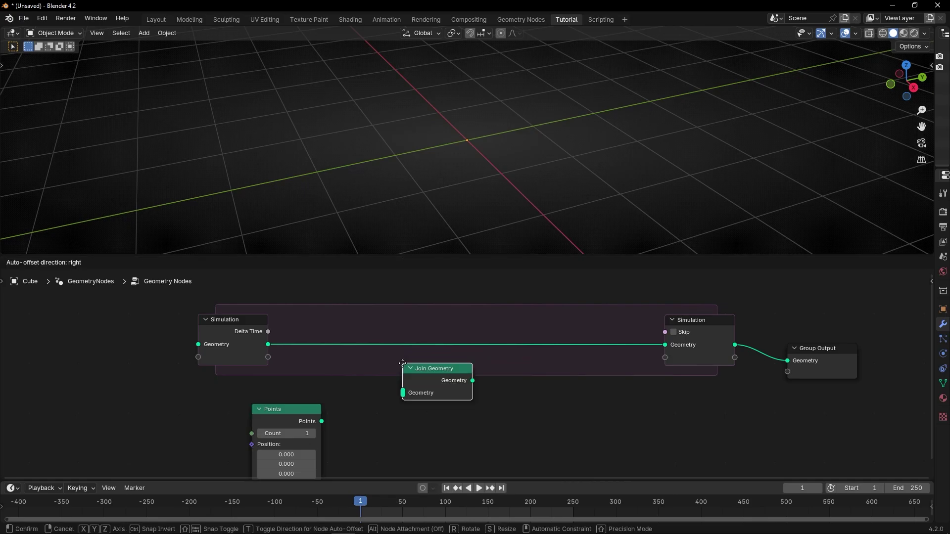
pyautogui.click(405, 331)
pyautogui.moveTo(321, 421); pyautogui.dragTo(403, 360)
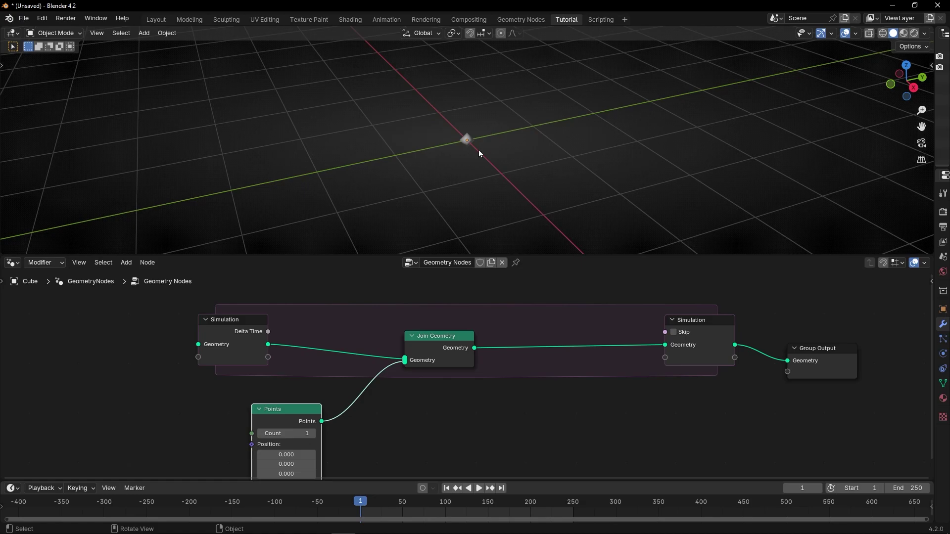
# - Play the simulation and split off a Spreadsheet beside the 3D viewport to check the point count during playback
pyautogui.press('space')
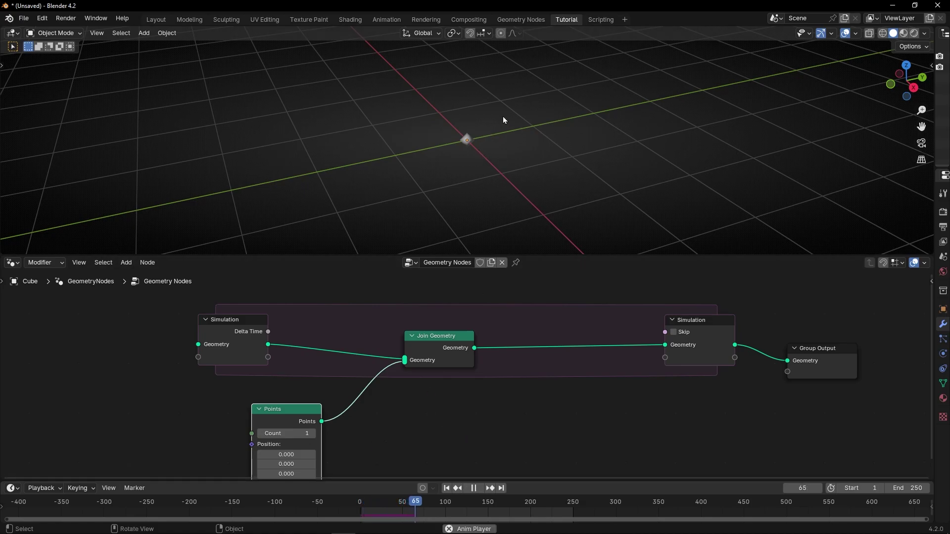
pyautogui.press('space')
pyautogui.moveTo(457, 120); pyautogui.dragTo(503, 156, button='middle')
pyautogui.moveTo(2, 28); pyautogui.dragTo(261, 48)
pyautogui.click(11, 33)
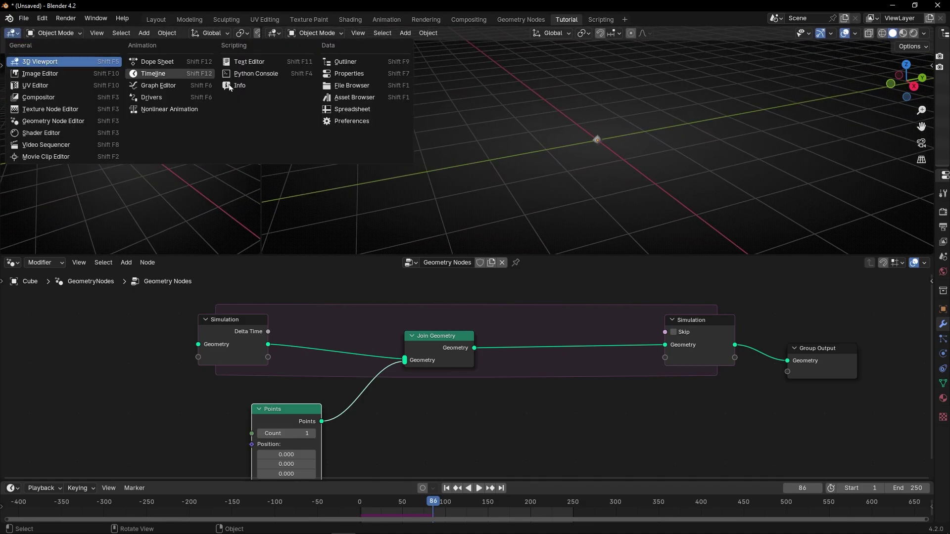
pyautogui.click(352, 109)
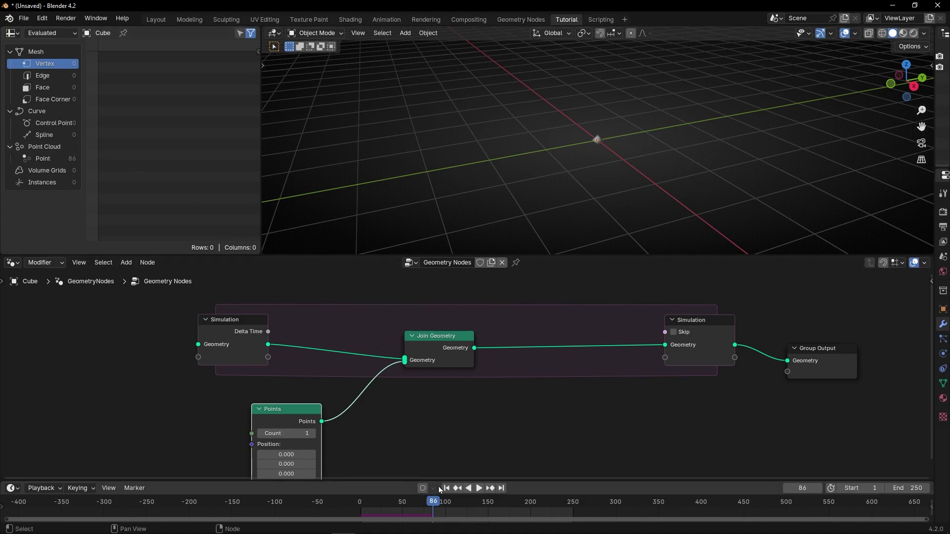
pyautogui.press('space')
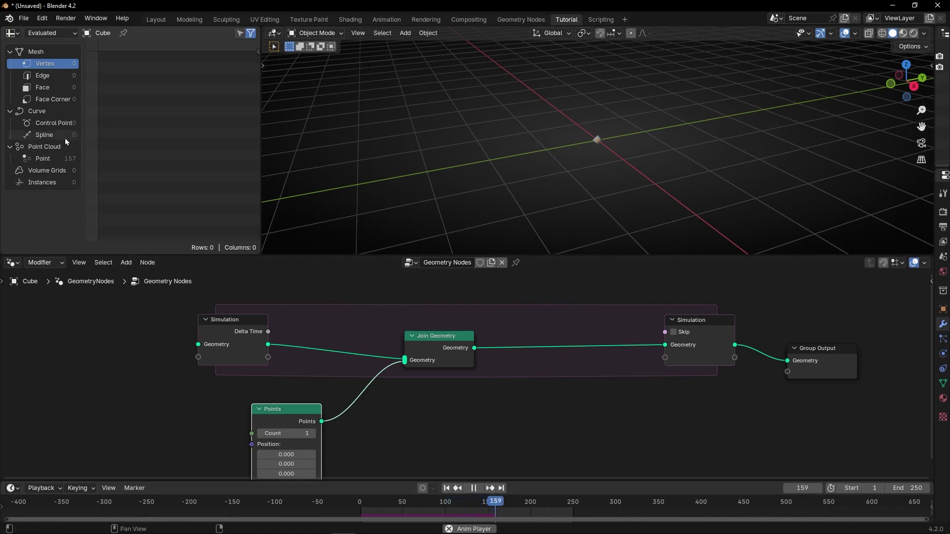
pyautogui.press('space')
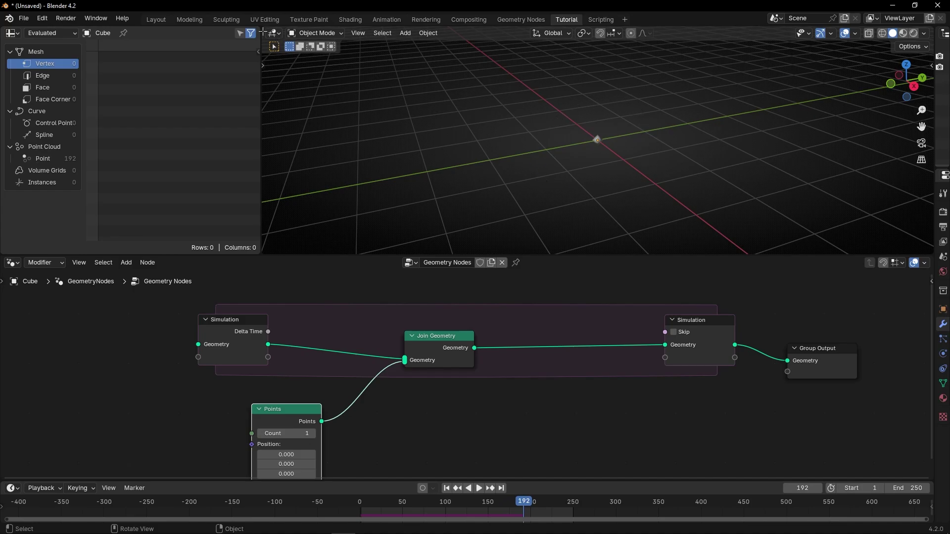
# - Close the Spreadsheet area and return the timeline to frame 1
pyautogui.moveTo(263, 32); pyautogui.dragTo(28, 86)
pyautogui.moveTo(498, 185)
pyautogui.mouseDown(button='middle')
pyautogui.moveTo(420, 171)
pyautogui.moveTo(515, 187)
pyautogui.mouseUp(button='middle')
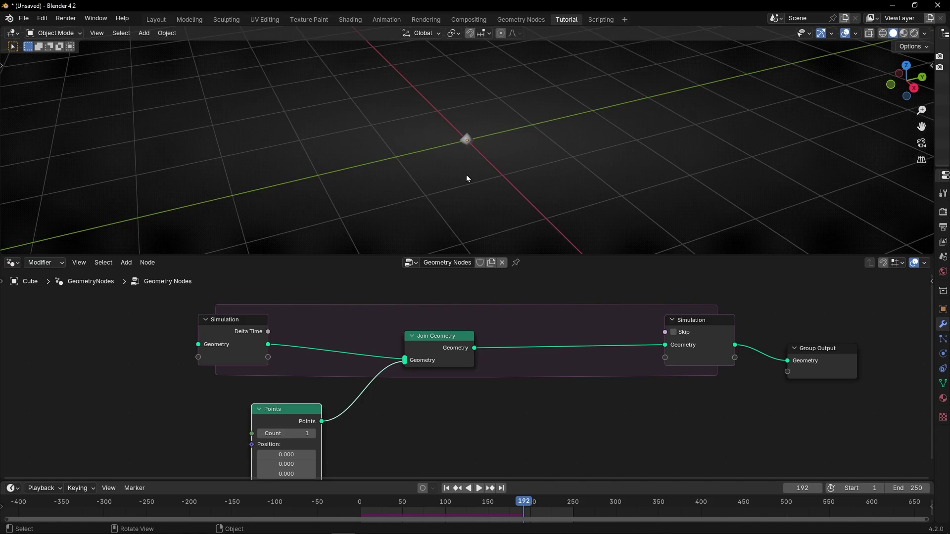
pyautogui.click(453, 489)
pyautogui.press('Home')
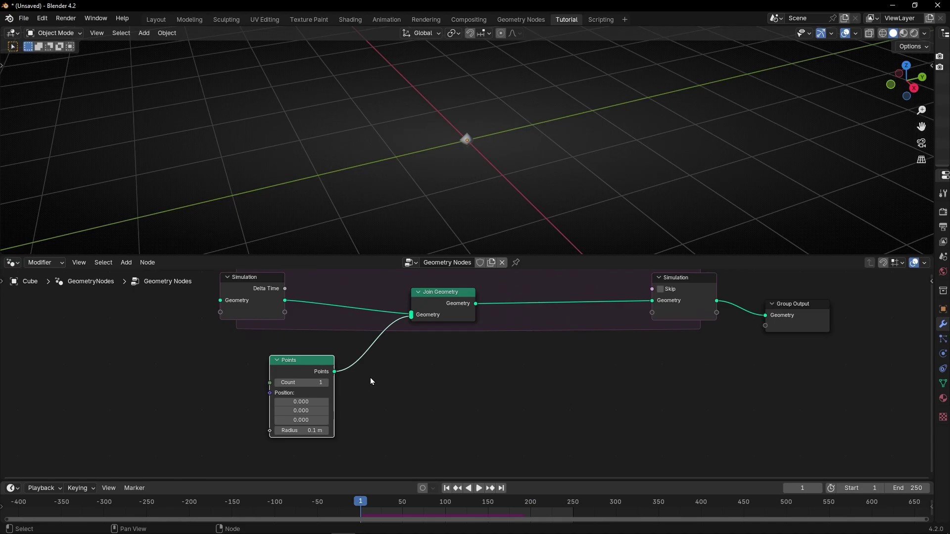
# - Move the Points node aside in the maximized node editor and insert a Store Named Attribute node between Points and Join Geometry
pyautogui.hotkey('ctrl', 'space')
pyautogui.moveTo(306, 277); pyautogui.dragTo(223, 313)
pyautogui.scroll(4, 321, 303)
pyautogui.moveTo(321, 303); pyautogui.dragTo(358, 345, button='middle')
pyautogui.hotkey('shift', 'a')
pyautogui.write('store')
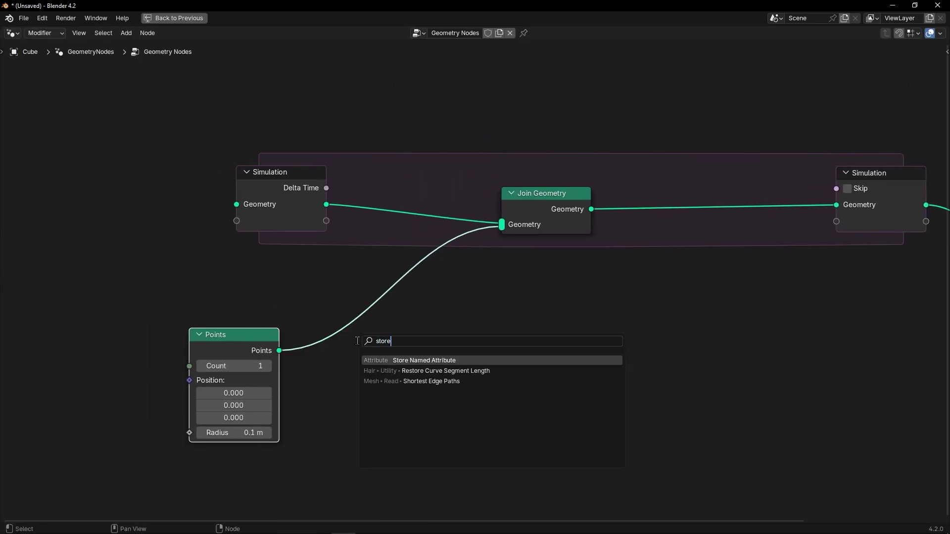
pyautogui.press('Return')
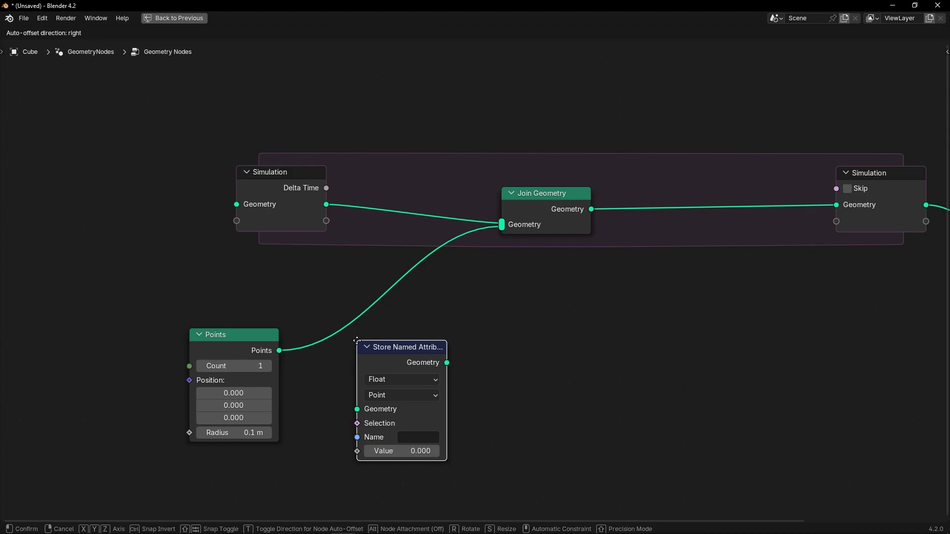
pyautogui.click(348, 278)
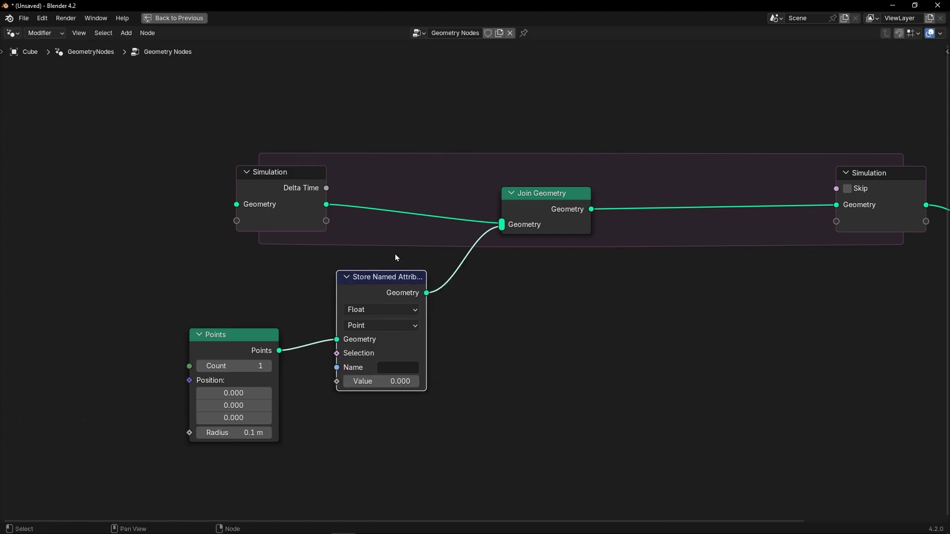
pyautogui.hotkey('ctrl', 'space')
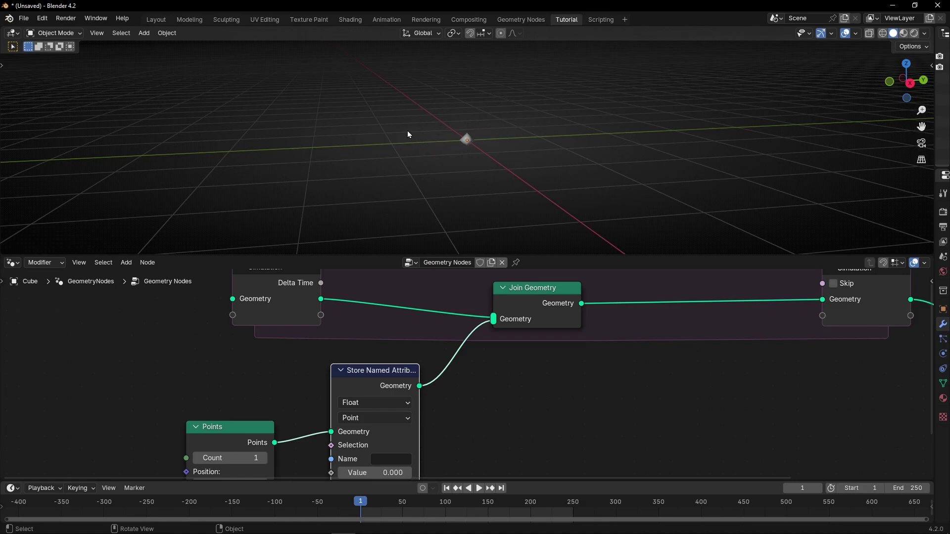
# - Set the Store Named Attribute data type to Vector and move the Points node farther away from it
pyautogui.moveTo(455, 418); pyautogui.dragTo(503, 328, button='middle')
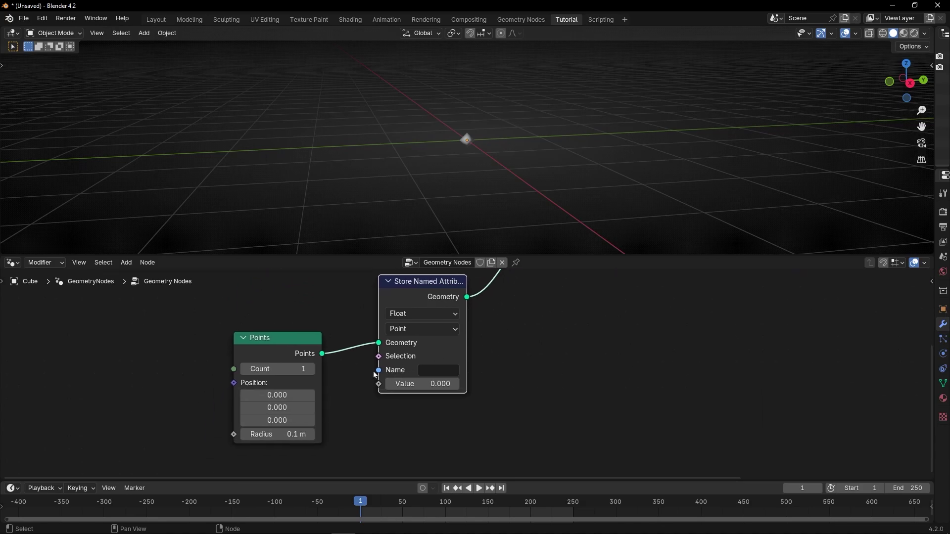
pyautogui.click(401, 320)
pyautogui.click(403, 383)
pyautogui.moveTo(300, 343); pyautogui.dragTo(272, 308)
# - Add a vector Random Value node connected to the Value input of Store Named Attribute and place it beneath that node
pyautogui.scroll(4, 382, 380)
pyautogui.moveTo(422, 404); pyautogui.dragTo(422, 360, button='middle')
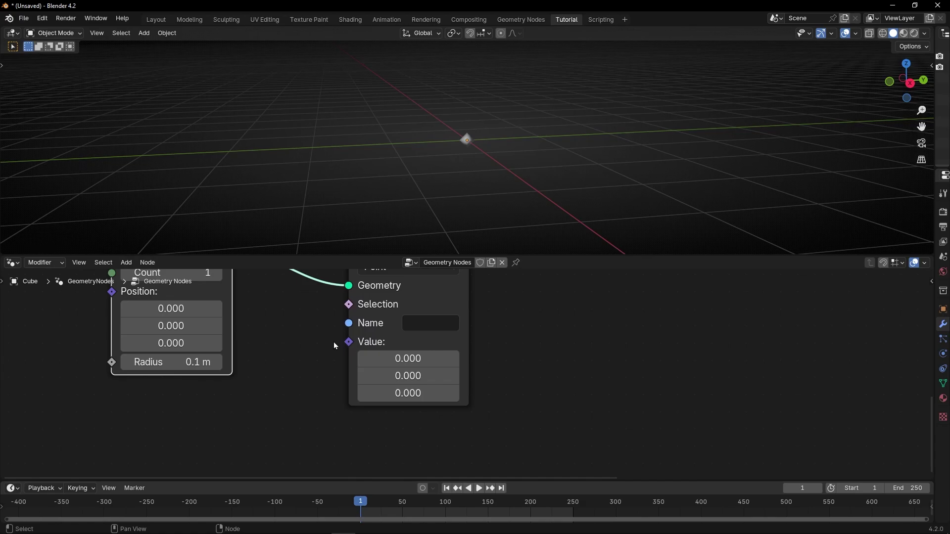
pyautogui.click(337, 346)
pyautogui.hotkey('shift', 'a')
pyautogui.write('ran')
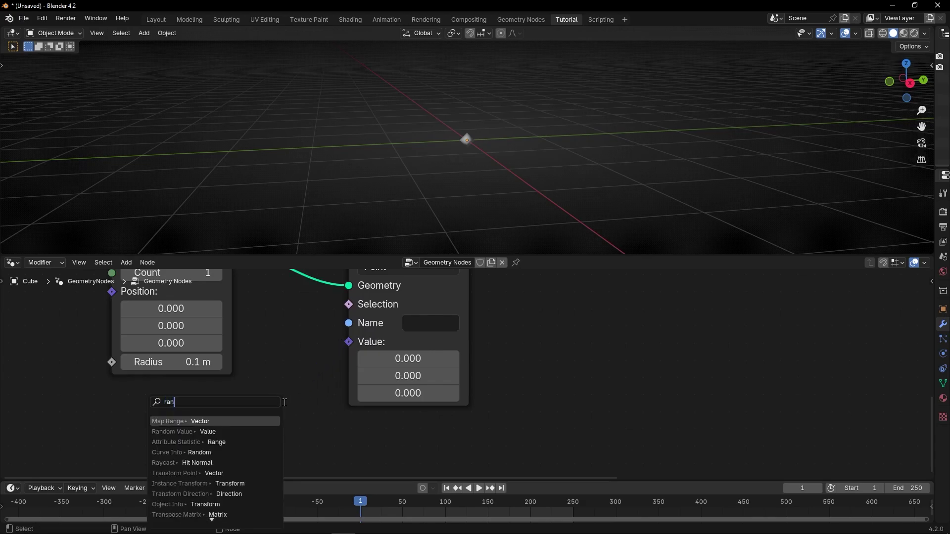
pyautogui.write('dom')
pyautogui.press('Return')
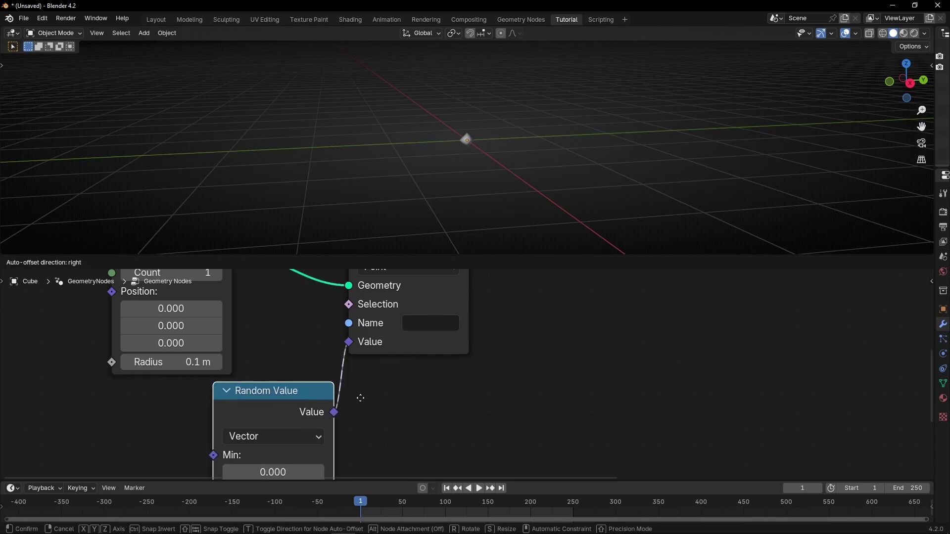
pyautogui.click(462, 381)
# - Set all three Min components of the Random Value node to -1
pyautogui.keyDown('shift'); pyautogui.scroll(-2, 470, 376); pyautogui.keyUp('shift')
pyautogui.moveTo(475, 366); pyautogui.dragTo(489, 305, button='middle')
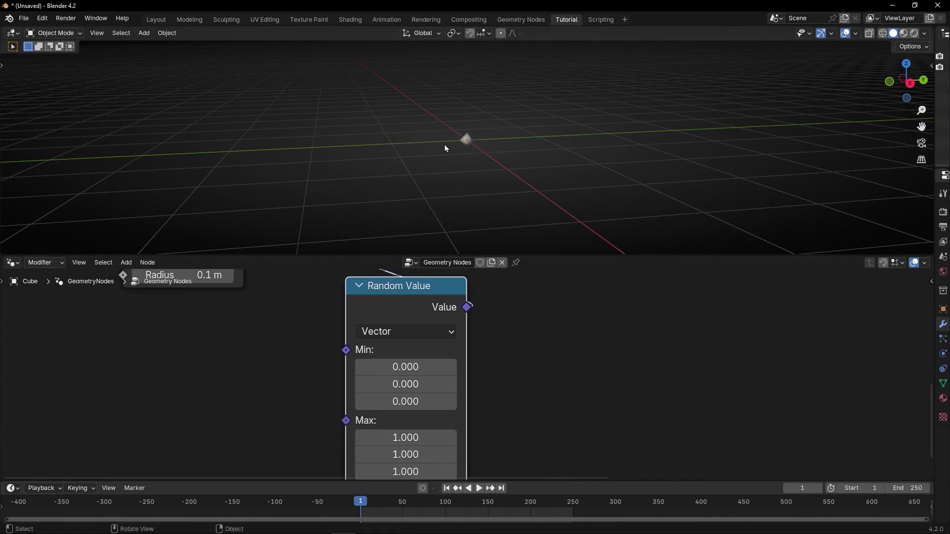
pyautogui.scroll(-2, 532, 369)
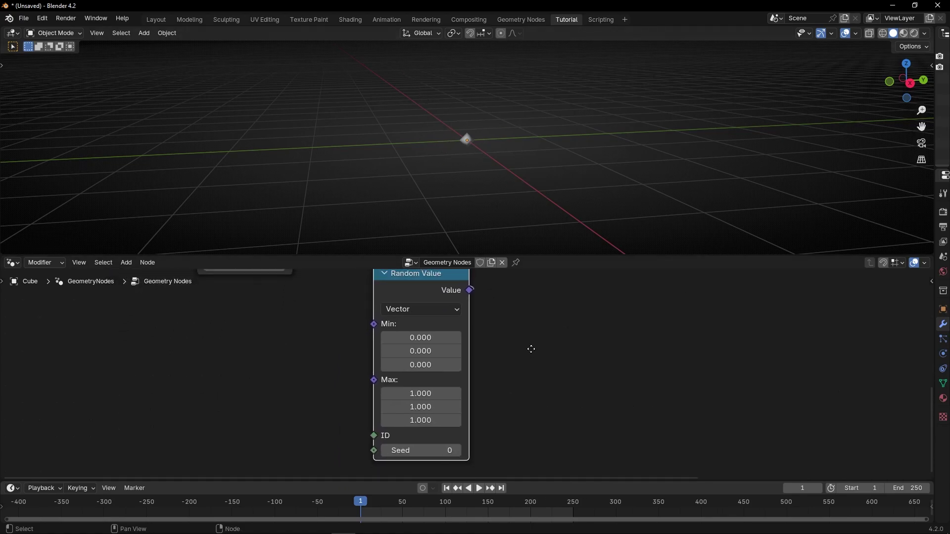
pyautogui.click(417, 338)
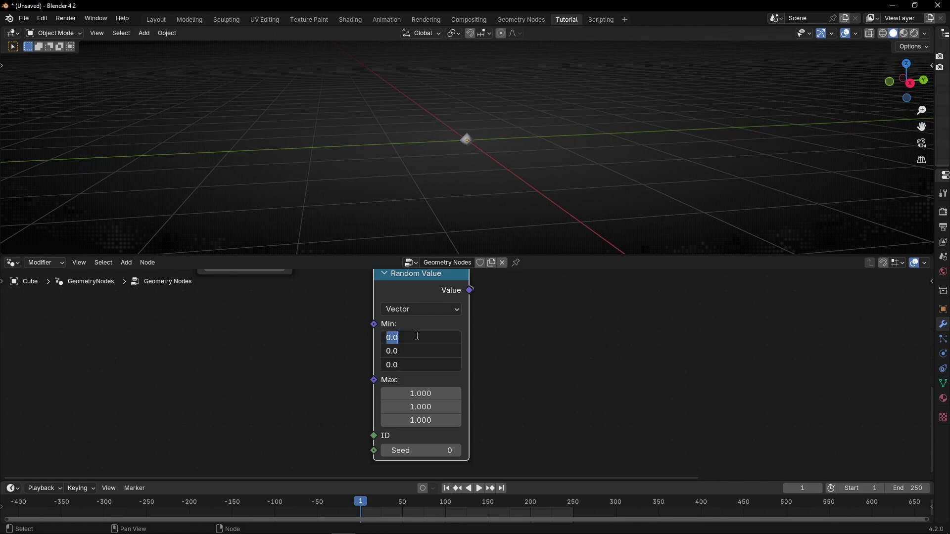
pyautogui.write('-1')
pyautogui.press('Return')
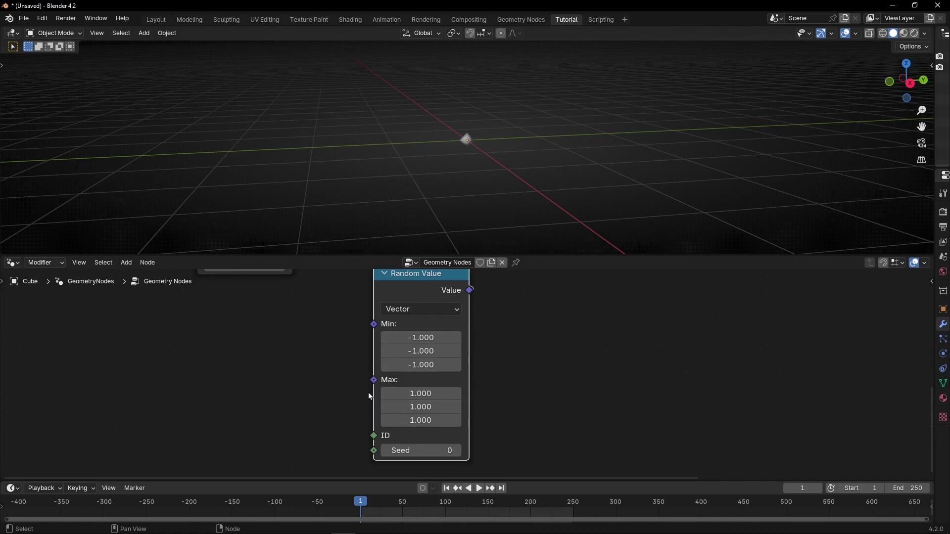
# - Name the attribute in the Store Named Attribute node "Velocity"
pyautogui.moveTo(521, 327); pyautogui.dragTo(511, 433, button='middle')
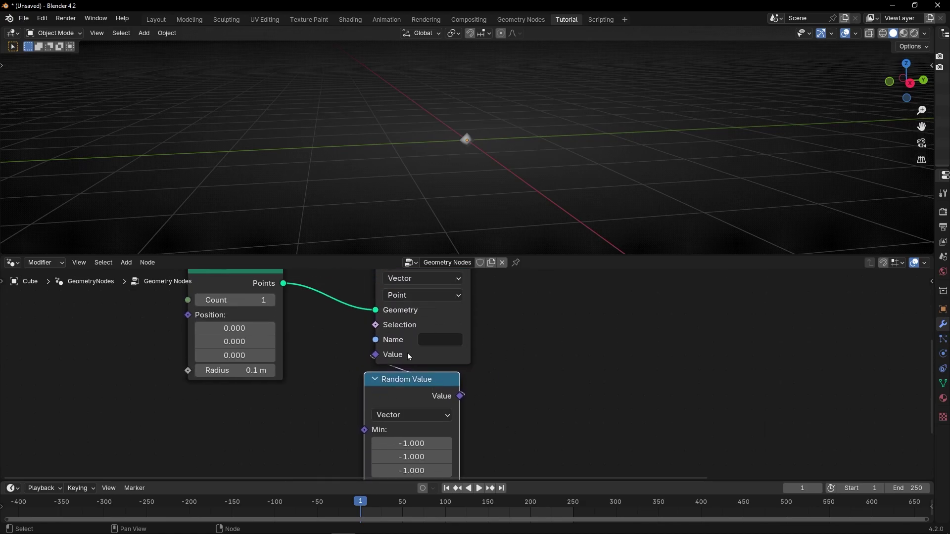
pyautogui.click(448, 340)
pyautogui.write('Velocity')
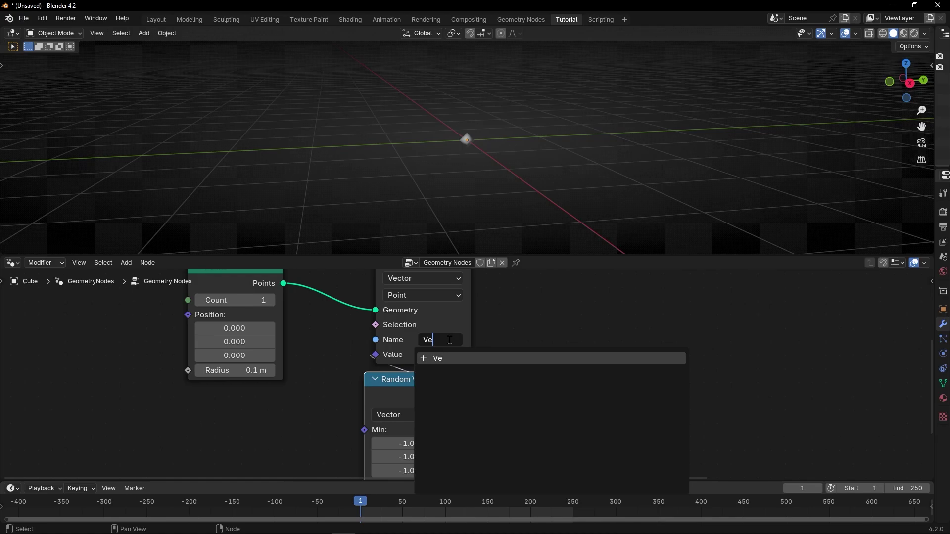
pyautogui.press('Return')
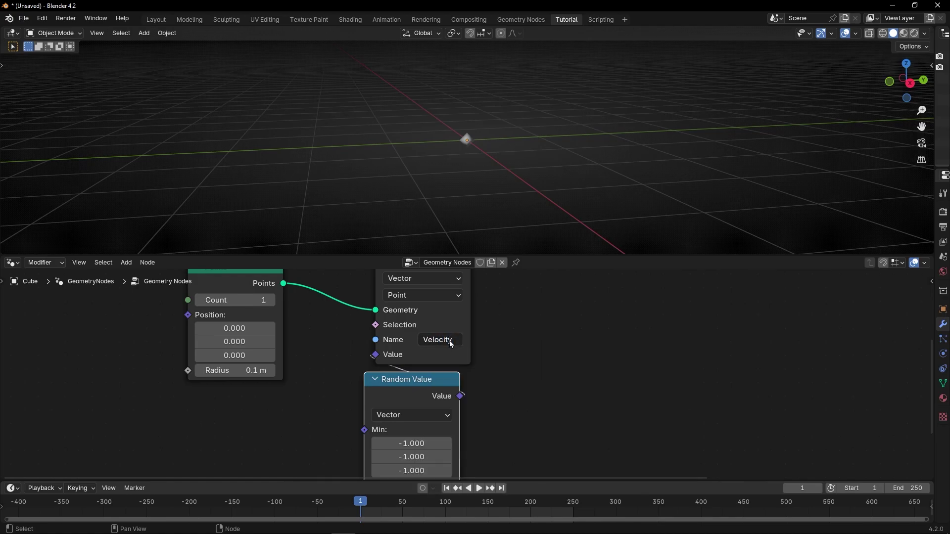
# - Enclose the Store Named Attribute and Random Value nodes in a frame
pyautogui.hotkey('ctrl', 'space')
pyautogui.moveTo(365, 153); pyautogui.dragTo(497, 400)
pyautogui.hotkey('ctrl', 'j')
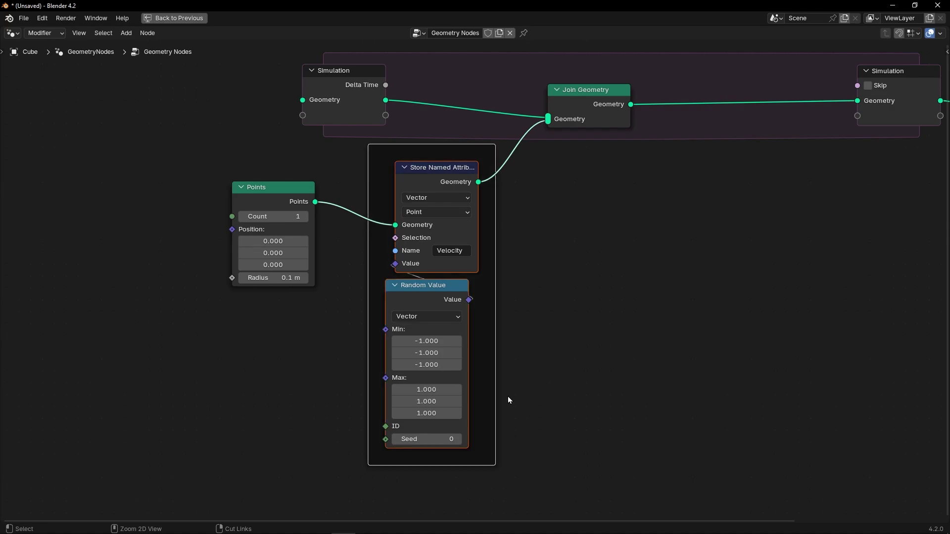
# - Label the new frame "Vector 1: Initial Velocity"
pyautogui.press('F2')
pyautogui.write('Vecto')
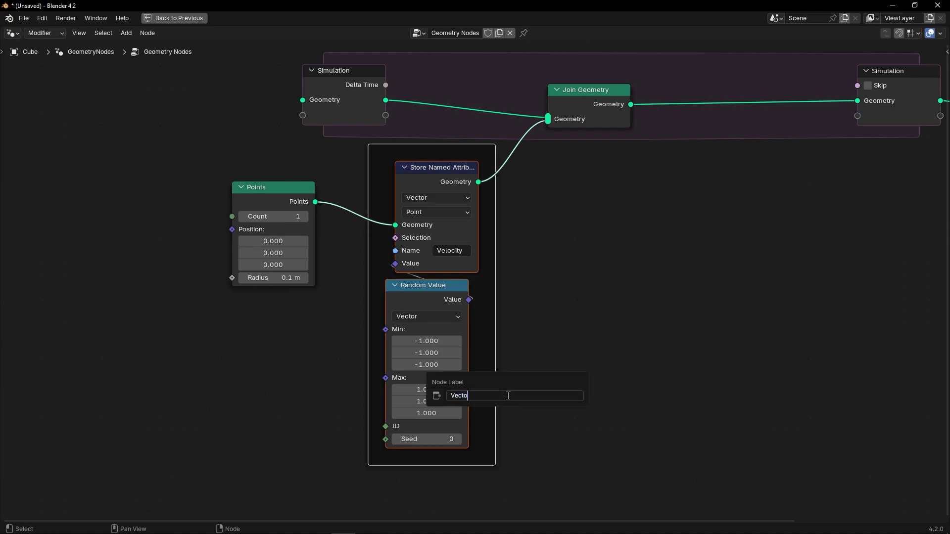
pyautogui.write('r 1')
pyautogui.write(':')
pyautogui.write('1')
pyautogui.write('nitial Velocity')
pyautogui.press('Return')
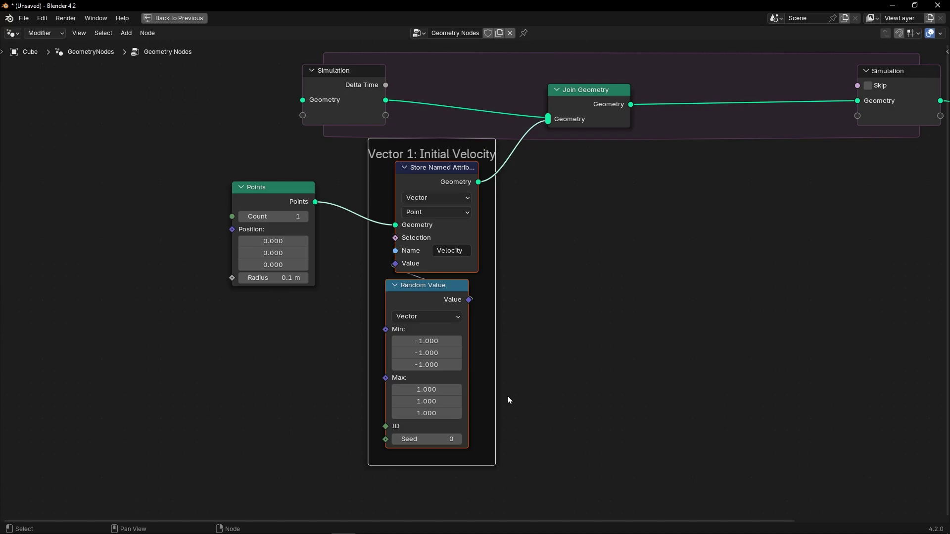
# - Restore the full workspace layout and play the simulation to check the emitted point in the viewport
pyautogui.hotkey('ctrl', 'space')
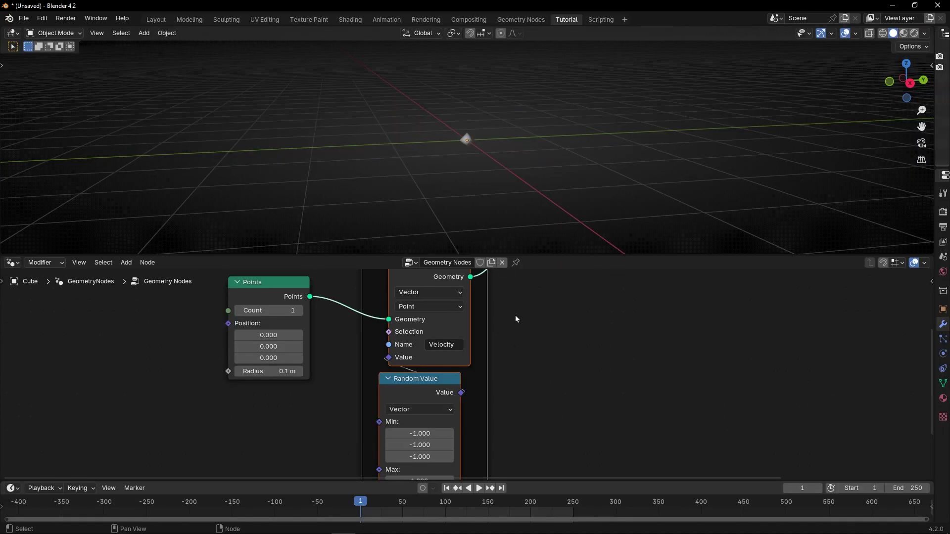
pyautogui.scroll(-2, 518, 355)
pyautogui.press('space')
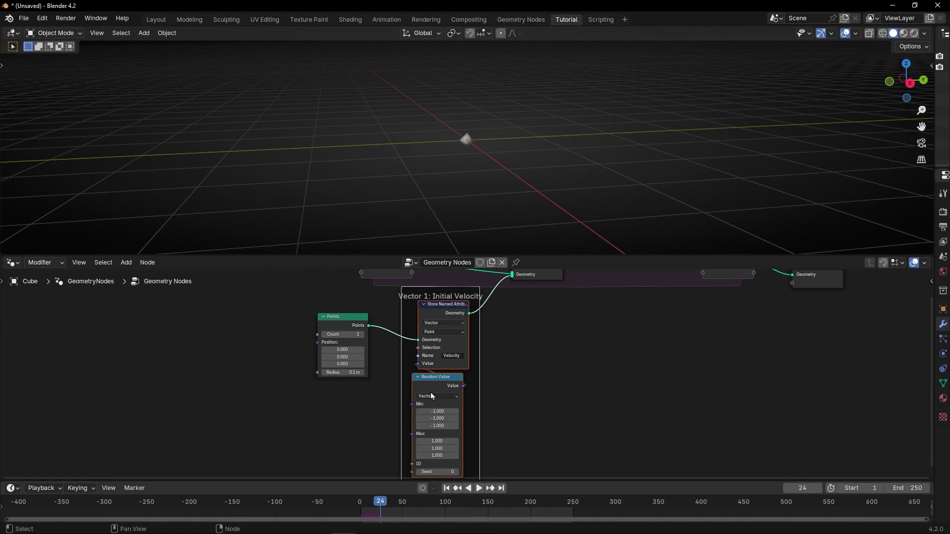
# - Insert a Set Position node between Join Geometry and the Simulation output node
pyautogui.scroll(2, 432, 395)
pyautogui.scroll(-1, 449, 353)
pyautogui.moveTo(539, 349); pyautogui.dragTo(352, 413, button='middle')
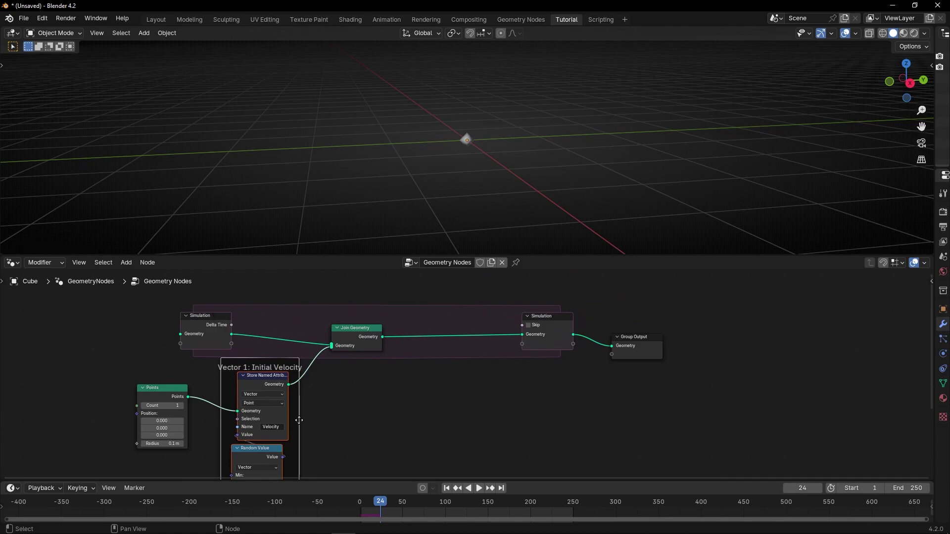
pyautogui.scroll(2, 429, 360)
pyautogui.moveTo(428, 360); pyautogui.dragTo(454, 418, button='middle')
pyautogui.hotkey('shift', 'a')
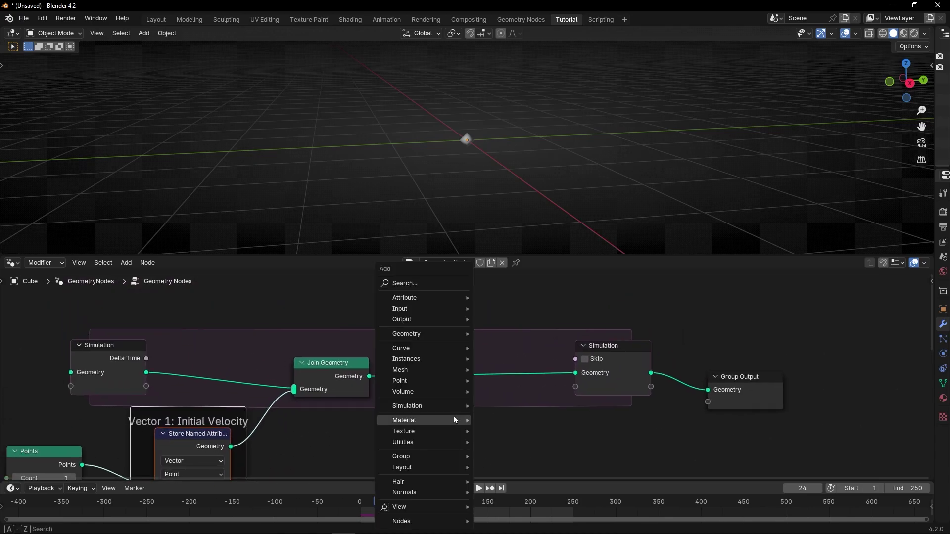
pyautogui.write('set')
pyautogui.press('Down')
pyautogui.press('Return')
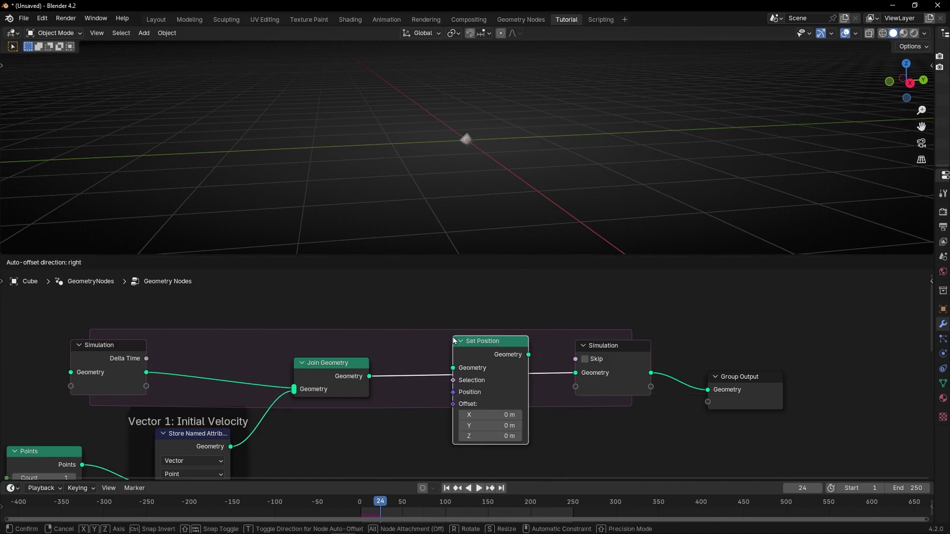
pyautogui.click(419, 456)
# - Add a Named Attribute node and place it beneath the Set Position node
pyautogui.moveTo(419, 456); pyautogui.dragTo(418, 403, button='middle')
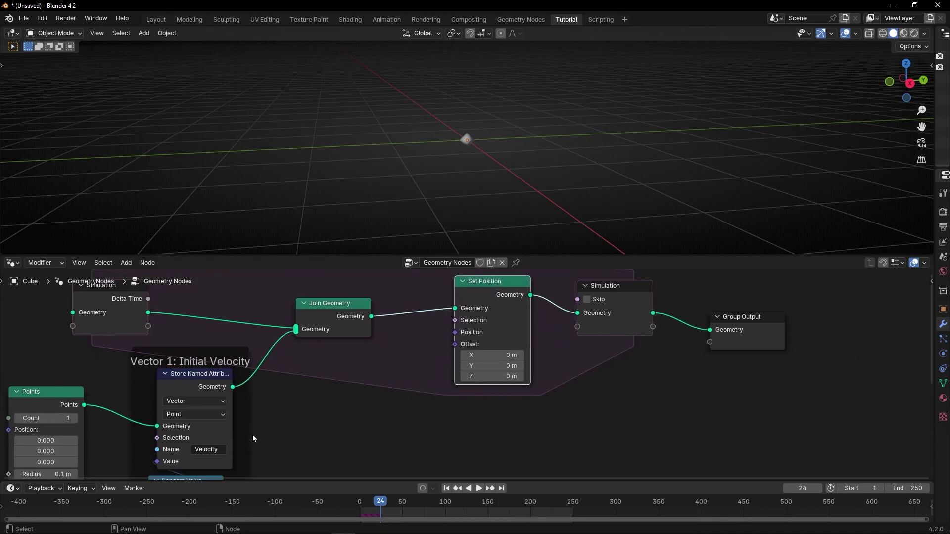
pyautogui.hotkey('shift', 'a')
pyautogui.write('n')
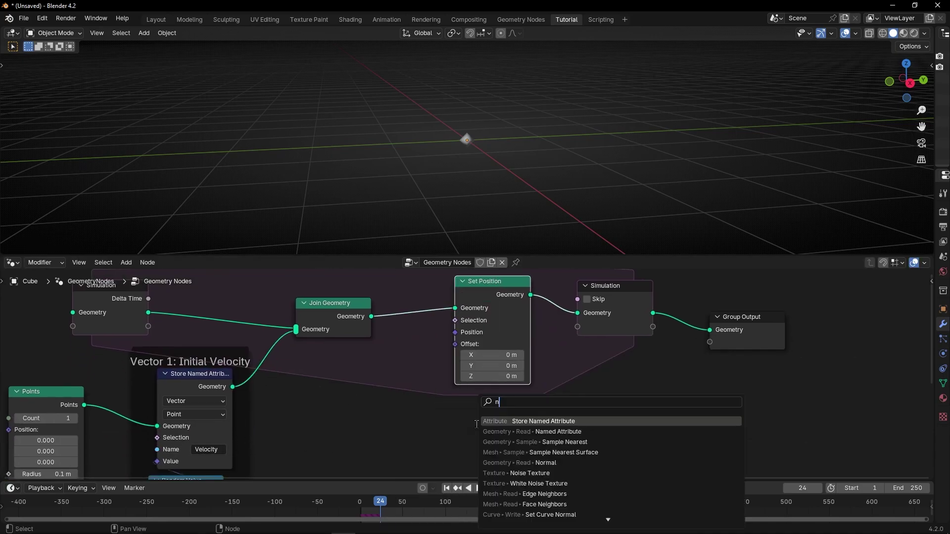
pyautogui.write('ame')
pyautogui.press('Down')
pyautogui.press('Return')
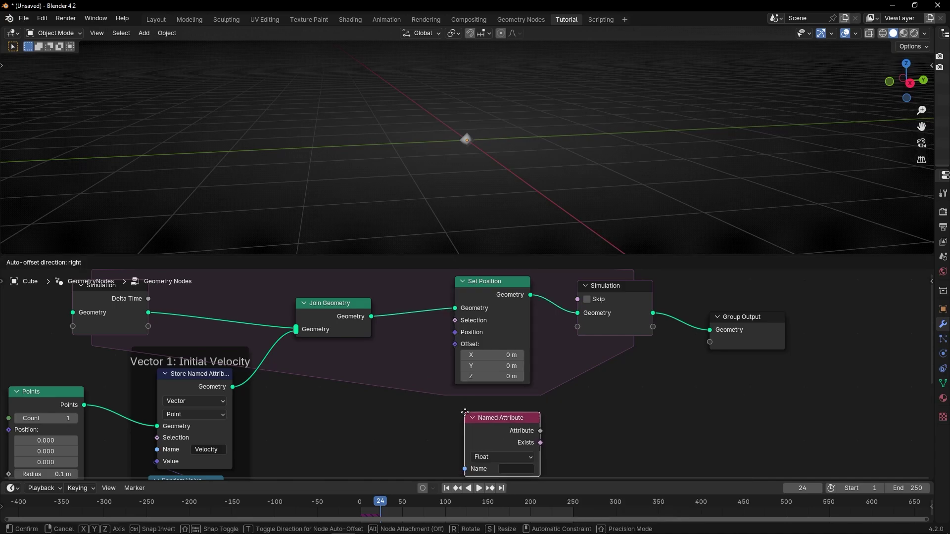
pyautogui.click(458, 399)
# - Choose the Velocity attribute in the Named Attribute node and connect its Attribute output to the Offset input of Set Position
pyautogui.scroll(2, 579, 398)
pyautogui.scroll(3, 572, 396)
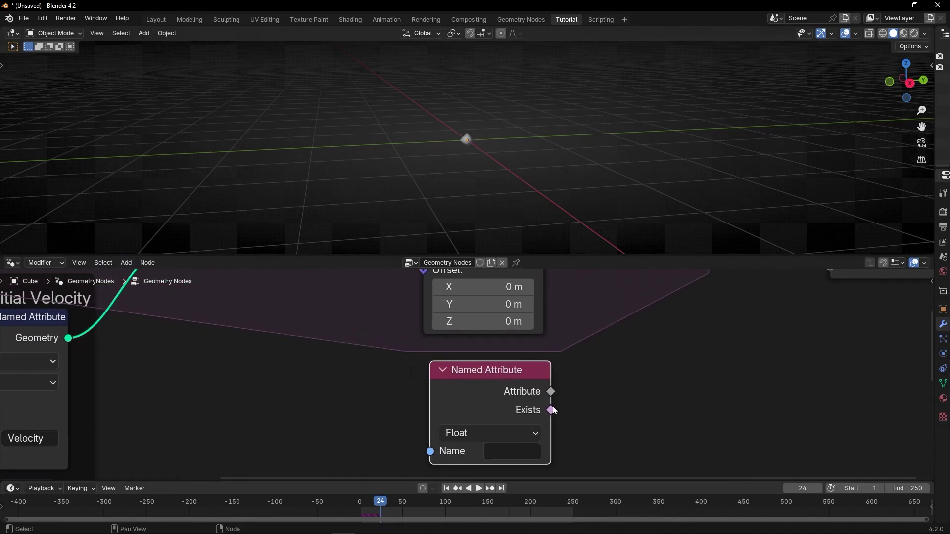
pyautogui.moveTo(229, 432); pyautogui.dragTo(322, 413, button='middle')
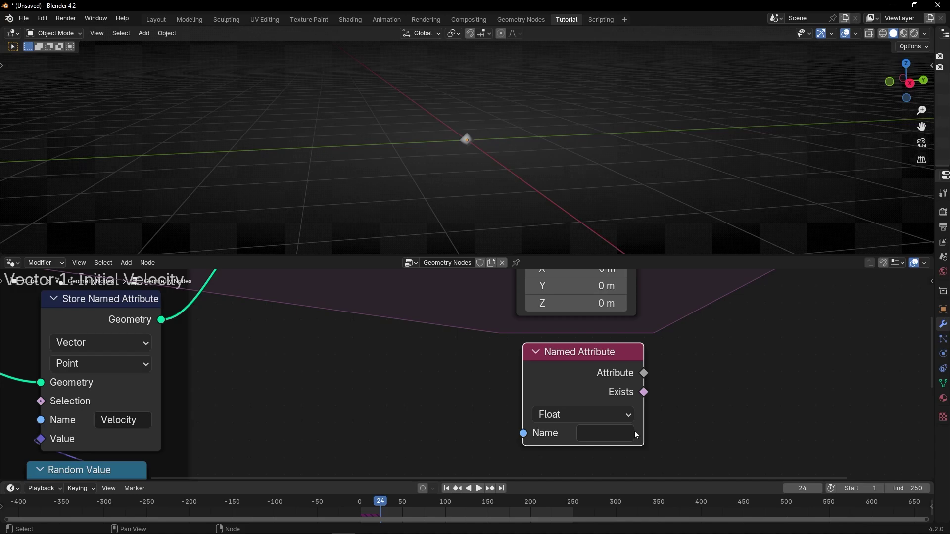
pyautogui.click(607, 433)
pyautogui.click(631, 252)
pyautogui.moveTo(653, 379); pyautogui.dragTo(592, 422, button='middle')
pyautogui.moveTo(582, 417); pyautogui.dragTo(453, 297)
# - Rewind to frame 1 and play the simulation, examining the path of the emitted points from above
pyautogui.click(445, 488)
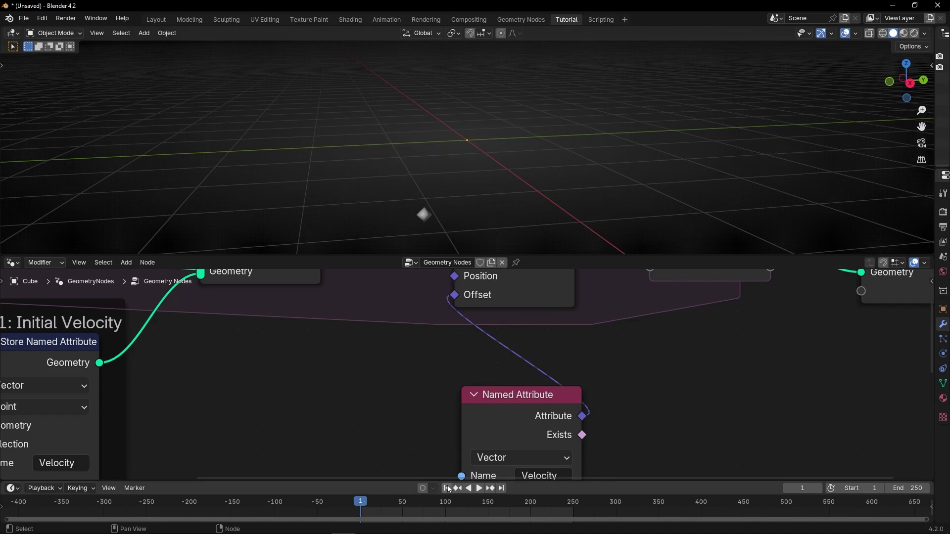
pyautogui.moveTo(450, 238)
pyautogui.mouseDown(button='middle')
pyautogui.moveTo(517, 178)
pyautogui.moveTo(497, 197)
pyautogui.moveTo(483, 193)
pyautogui.moveTo(530, 195)
pyautogui.moveTo(433, 242)
pyautogui.mouseUp(button='middle')
pyautogui.press('space')
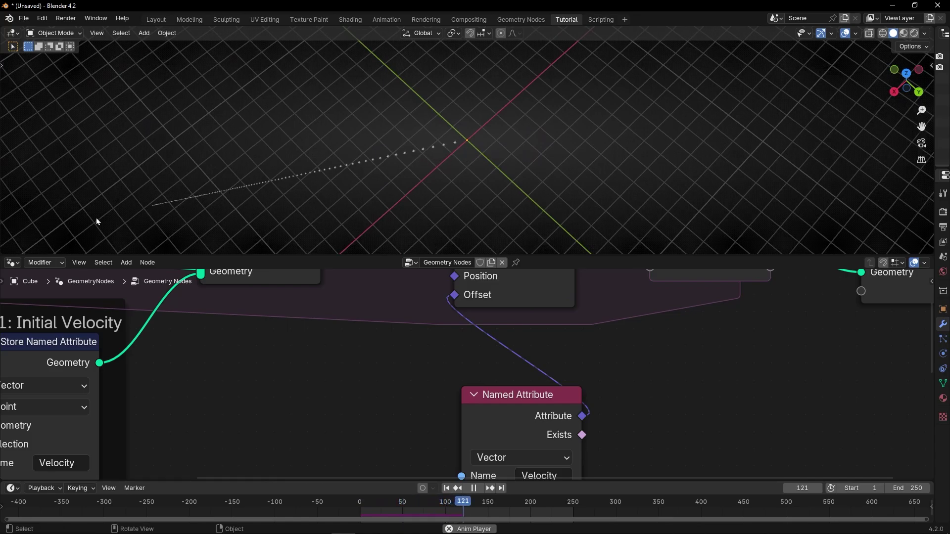
pyautogui.press('space')
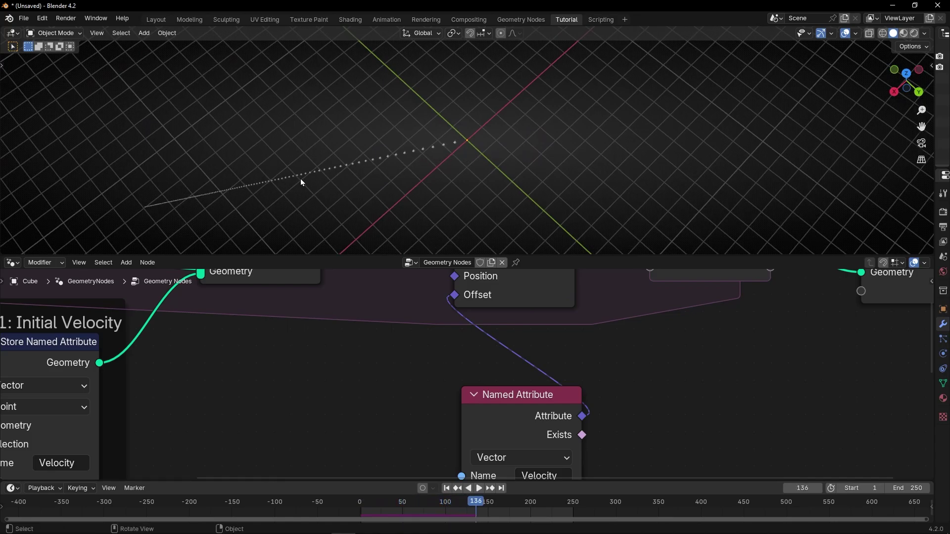
# - Add a Scene Time node with Frame connected to the Random Value node's Seed and place it beneath that node in the frame
pyautogui.scroll(-5, 326, 383)
pyautogui.moveTo(302, 380); pyautogui.dragTo(468, 267, button='middle')
pyautogui.moveTo(383, 383); pyautogui.dragTo(429, 341, button='middle')
pyautogui.scroll(4, 406, 379)
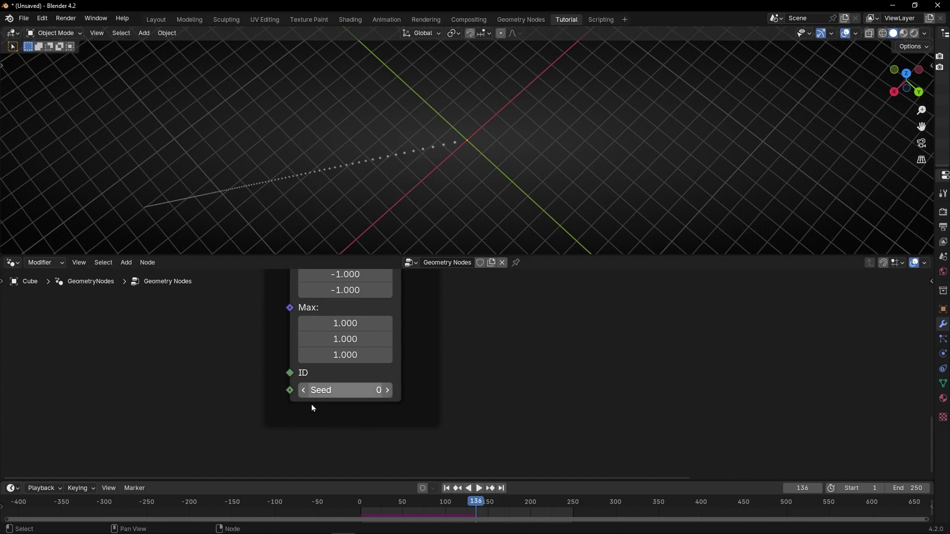
pyautogui.moveTo(289, 391); pyautogui.dragTo(177, 395)
pyautogui.write('sce')
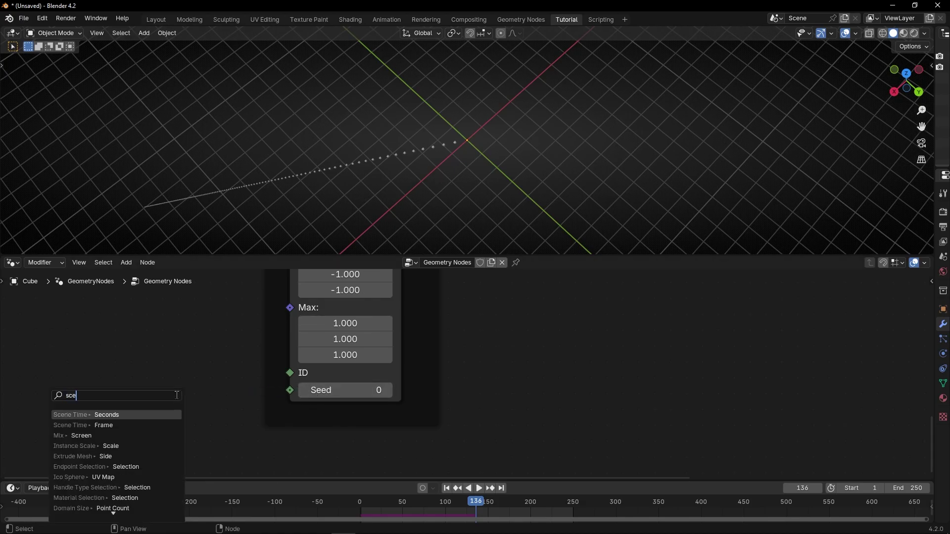
pyautogui.click(104, 425)
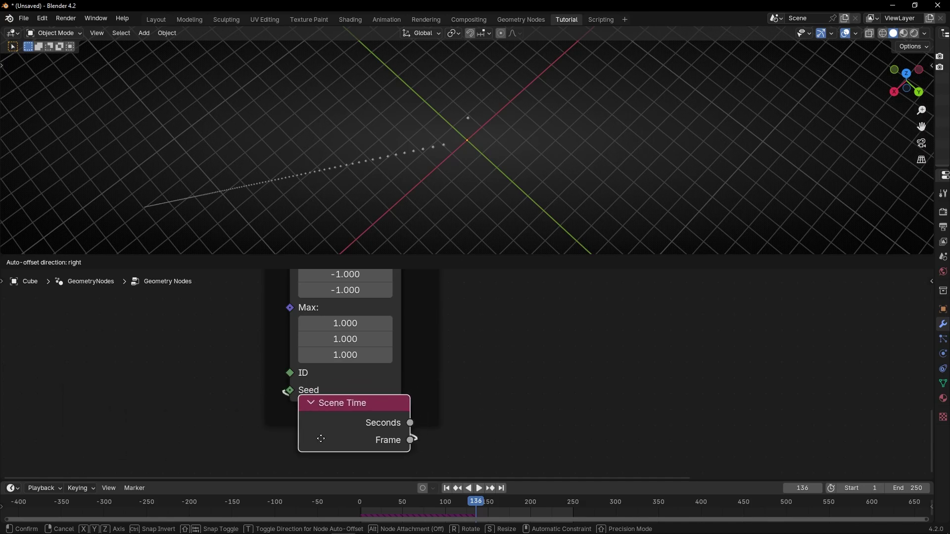
pyautogui.scroll(-1, 346, 406)
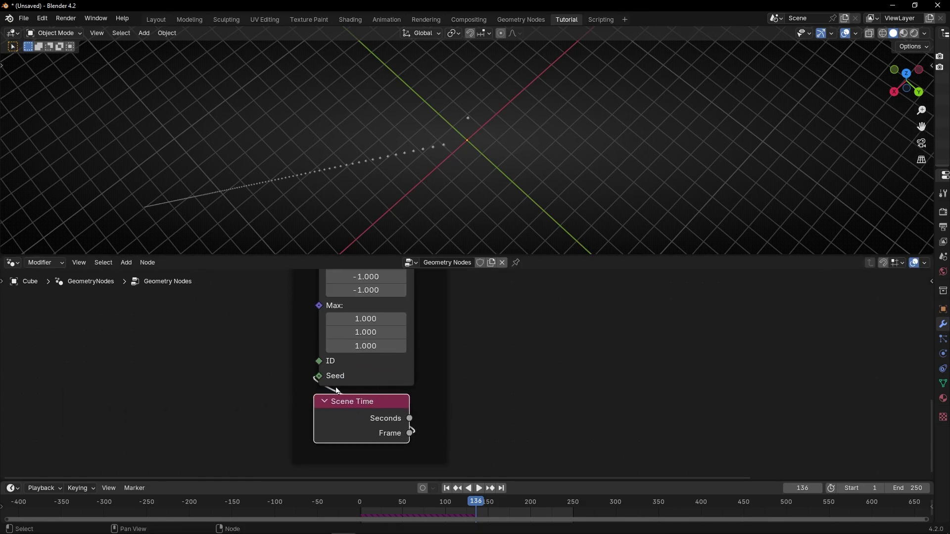
# - Rewind to the first frame and replay the simulation from a lower angle to examine the directions of the emitted points
pyautogui.moveTo(360, 353); pyautogui.dragTo(350, 399, button='middle')
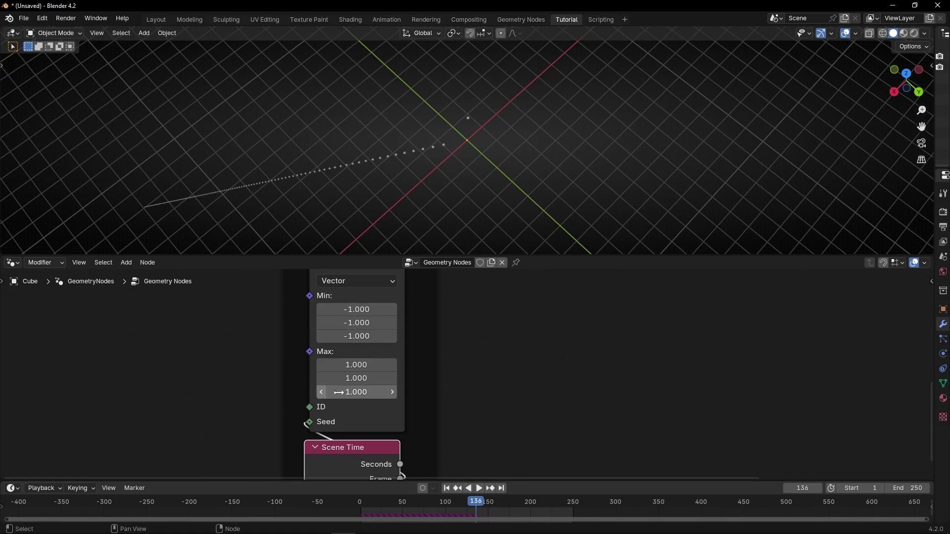
pyautogui.click(447, 489)
pyautogui.moveTo(456, 185); pyautogui.dragTo(435, 142, button='middle')
pyautogui.scroll(-5, 490, 366)
pyautogui.press('space')
pyautogui.press('space')
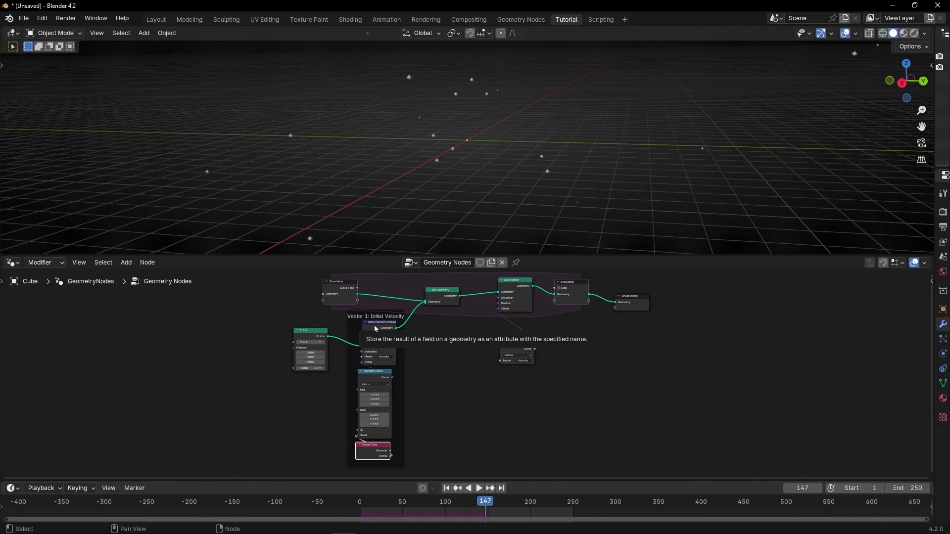
# - Move the Named Attribute node closer beneath the Set Position node
pyautogui.scroll(2, 476, 346)
pyautogui.moveTo(511, 345); pyautogui.dragTo(471, 398, button='middle')
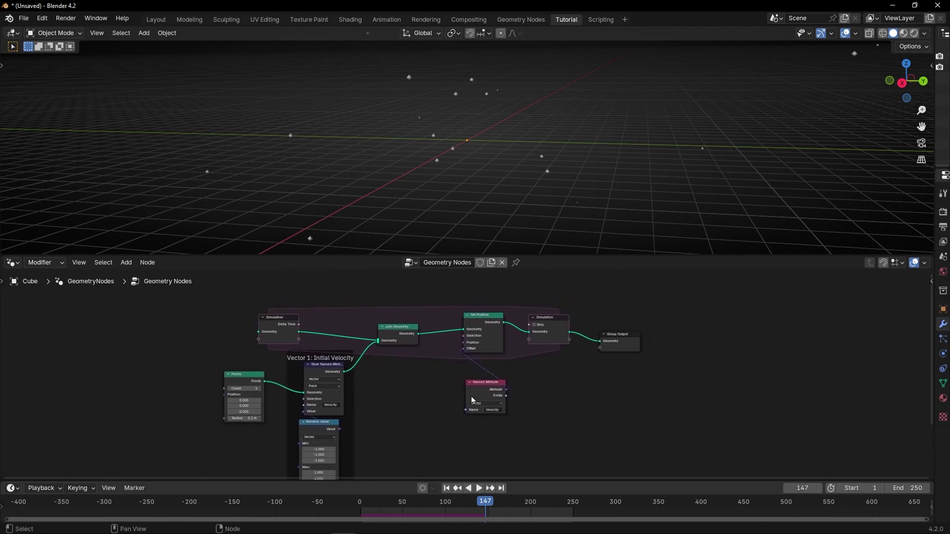
pyautogui.moveTo(483, 394); pyautogui.dragTo(482, 378)
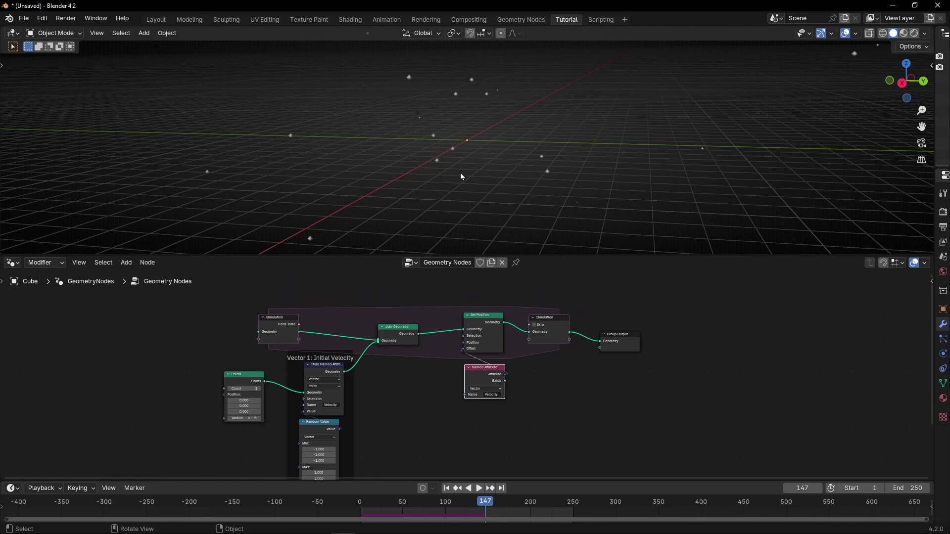
# - Move the Set Position, Named Attribute, Simulation output and Group Output nodes together farther away from Join Geometry
pyautogui.scroll(3, 399, 378)
pyautogui.moveTo(386, 384); pyautogui.dragTo(523, 402, button='middle')
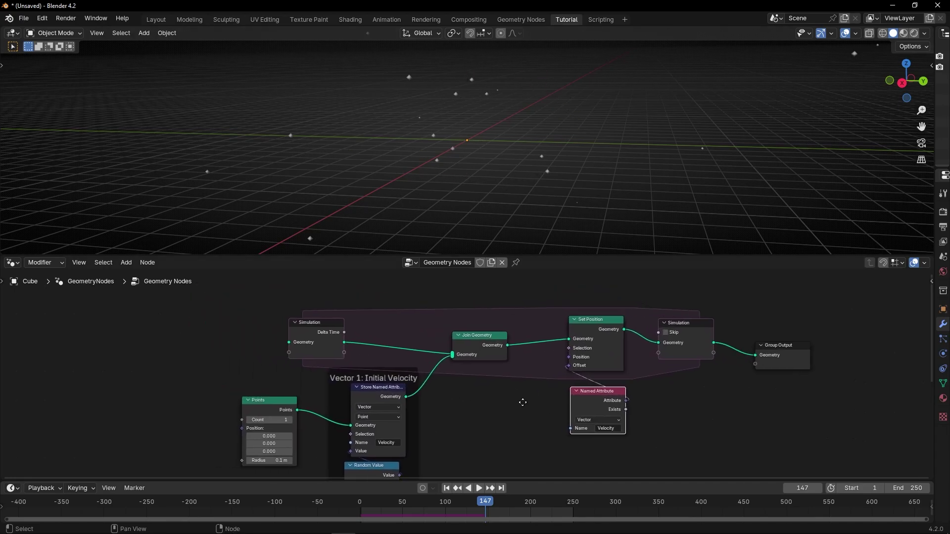
pyautogui.scroll(2, 468, 382)
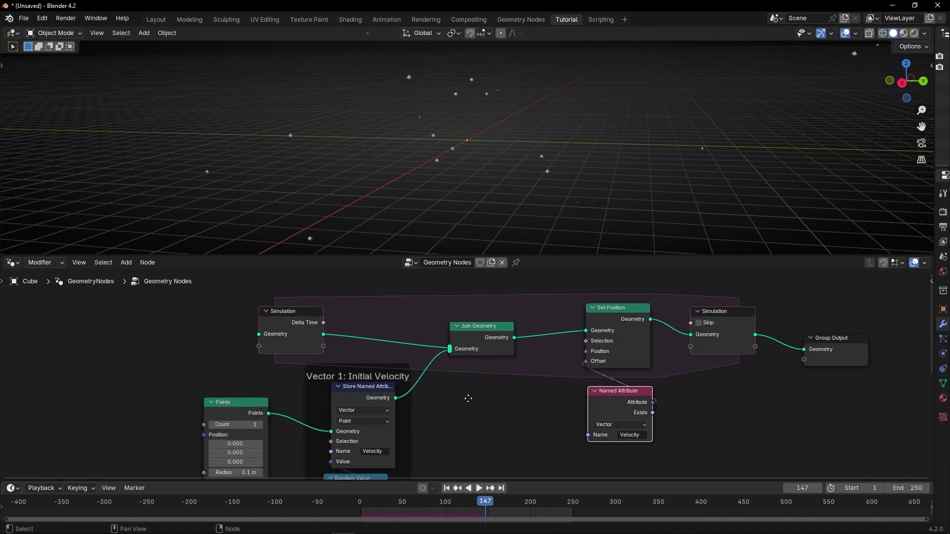
pyautogui.hotkey('ctrl', 'space')
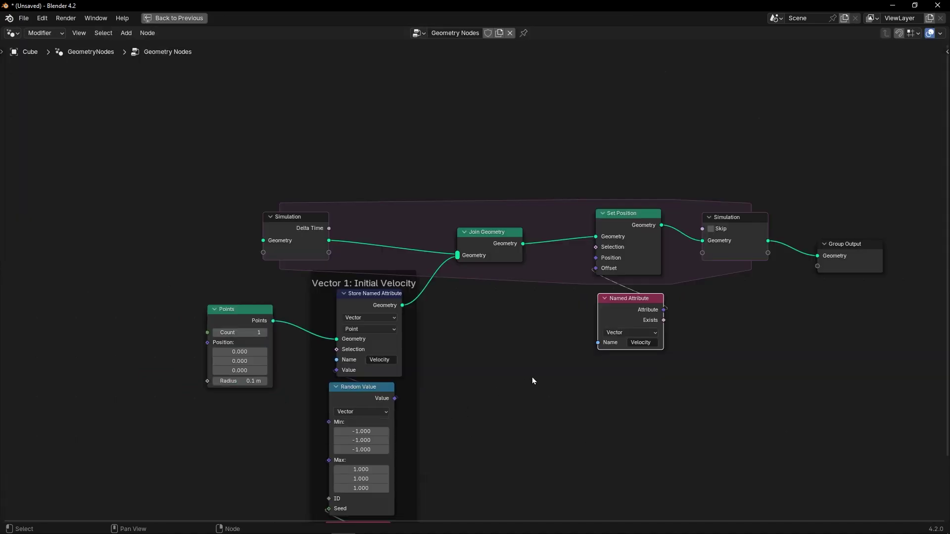
pyautogui.moveTo(532, 377); pyautogui.dragTo(417, 372, button='middle')
pyautogui.moveTo(462, 138); pyautogui.dragTo(736, 387)
pyautogui.press('g')
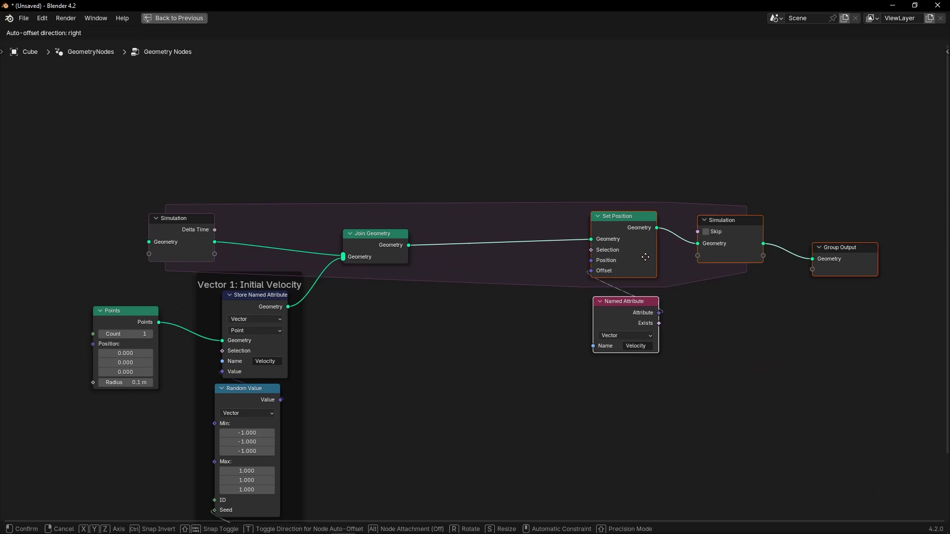
pyautogui.click(749, 231)
# - Insert a Store Named Attribute node between Join Geometry and Set Position
pyautogui.hotkey('shift', 'a')
pyautogui.write('st')
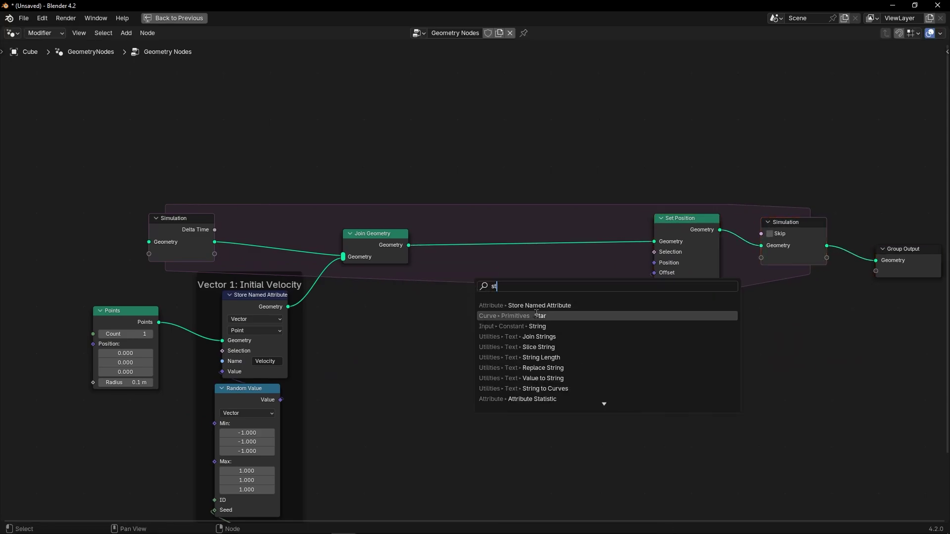
pyautogui.click(540, 305)
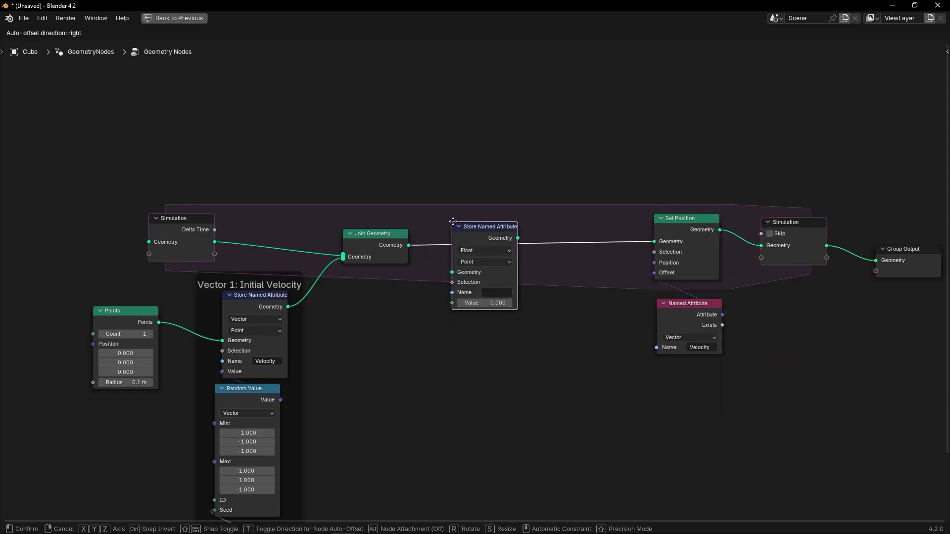
pyautogui.click(448, 214)
# - Configure the new Store Named Attribute node with the name Velocity, data type Vector and a Z value of 0.8
pyautogui.scroll(2, 506, 313)
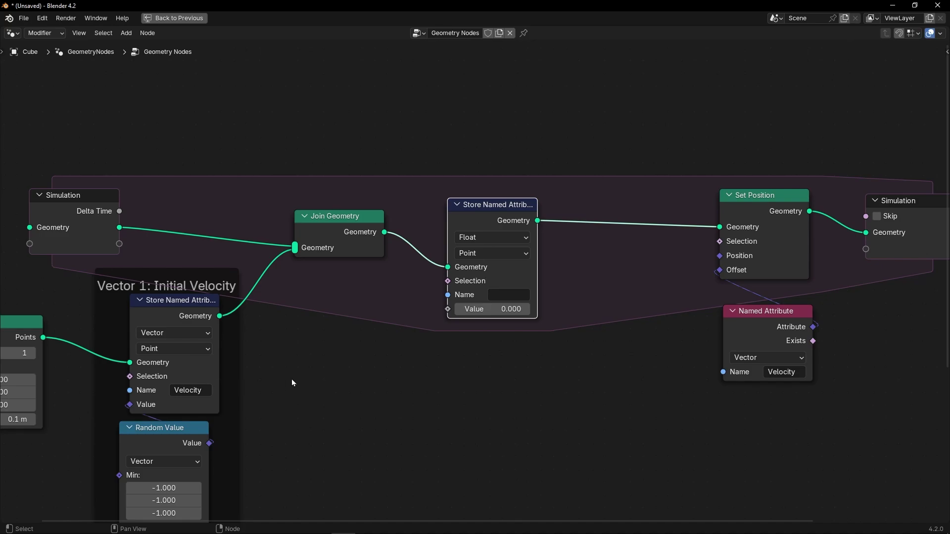
pyautogui.click(522, 298)
pyautogui.write('v')
pyautogui.click(511, 321)
pyautogui.click(496, 242)
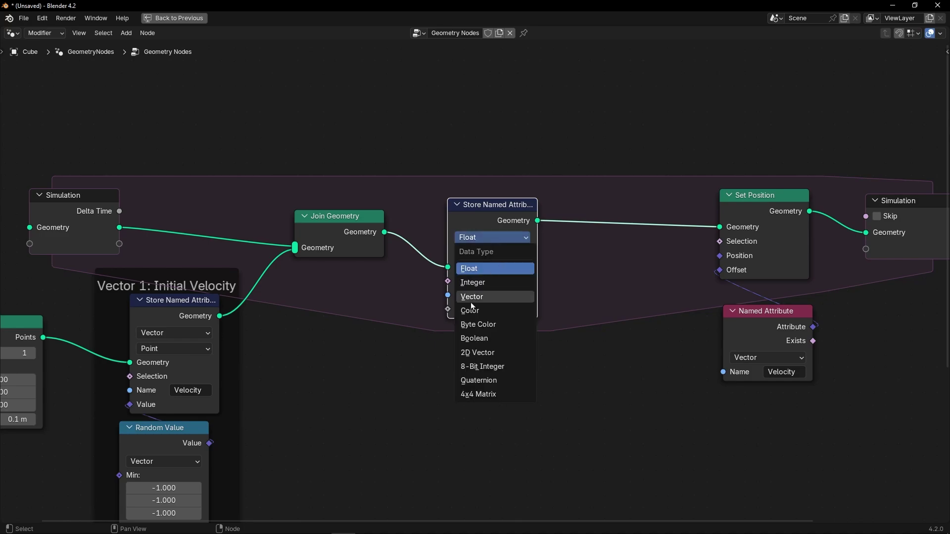
pyautogui.click(495, 297)
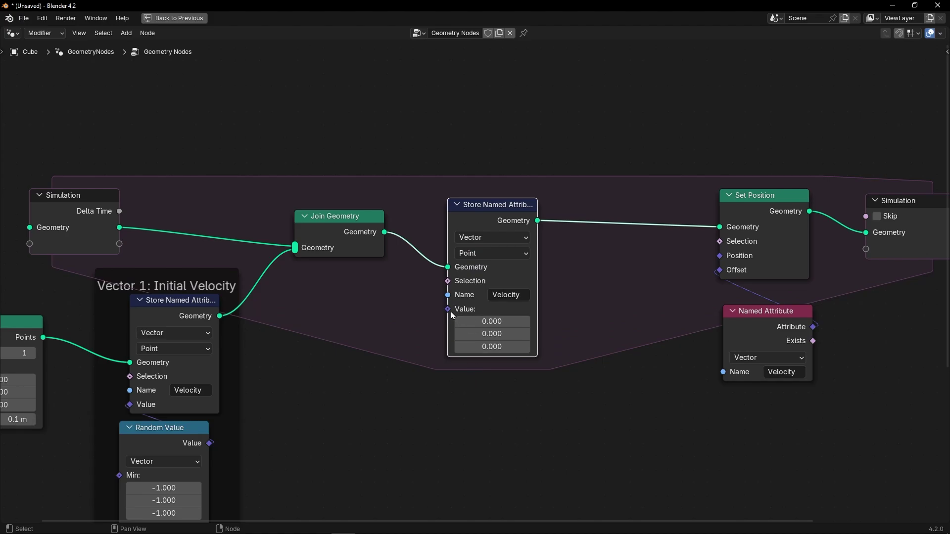
pyautogui.moveTo(489, 346); pyautogui.dragTo(528, 347)
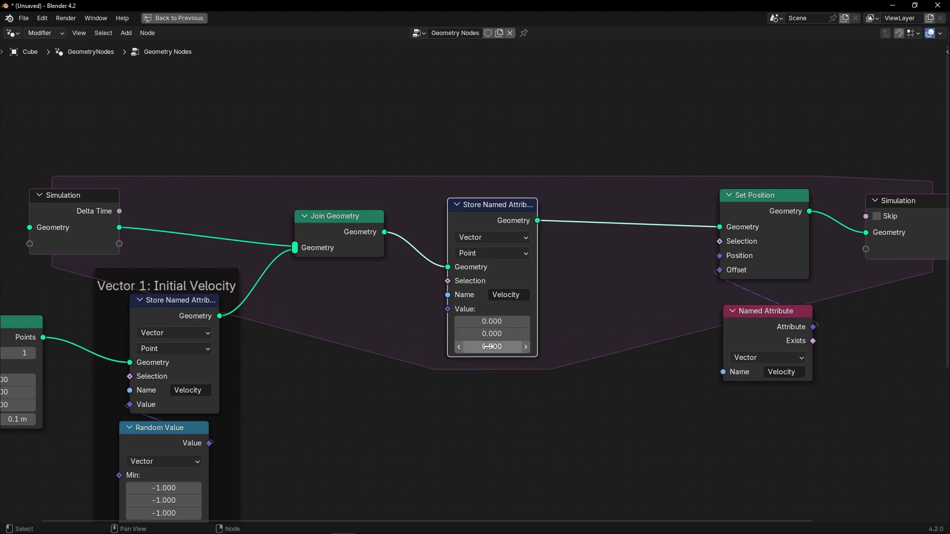
pyautogui.hotkey('ctrl', 'space')
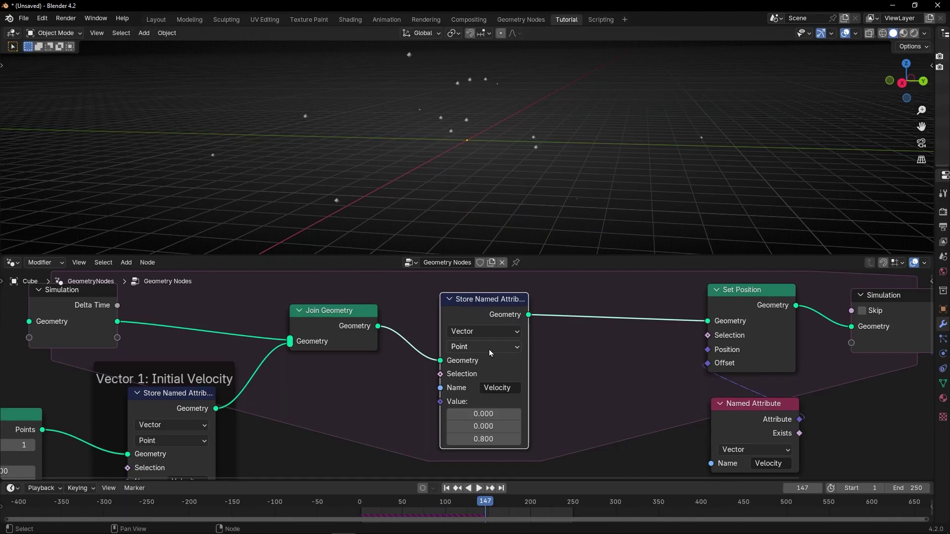
# - Replay the simulation from the first frame, lower the Z value of the Store Named Attribute node after Join Geometry to -0.22 during playback, and stop
pyautogui.click(446, 489)
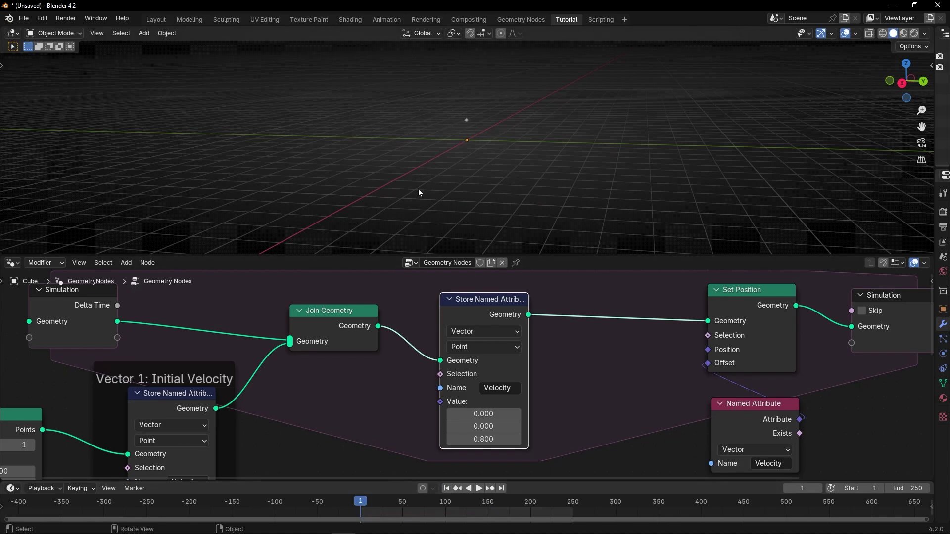
pyautogui.press('space')
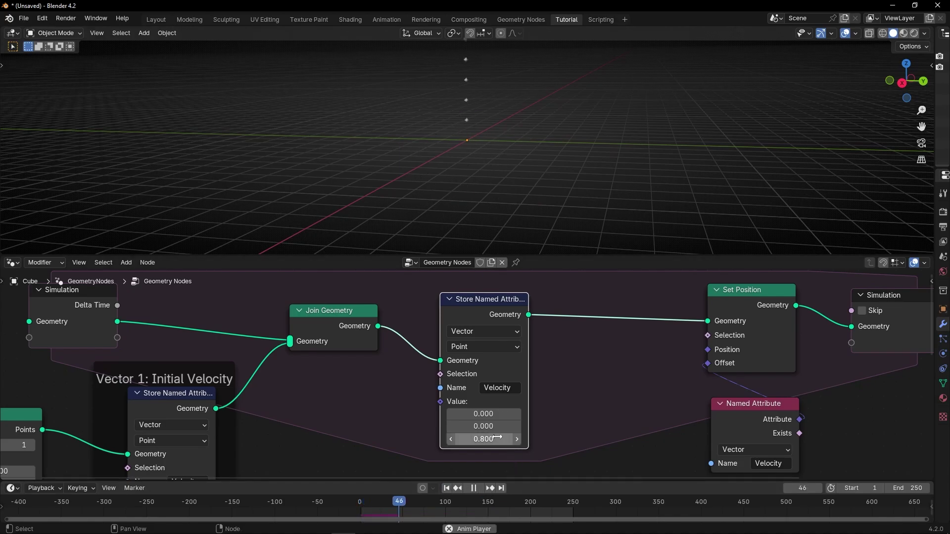
pyautogui.moveTo(498, 439); pyautogui.dragTo(447, 439)
pyautogui.press('space')
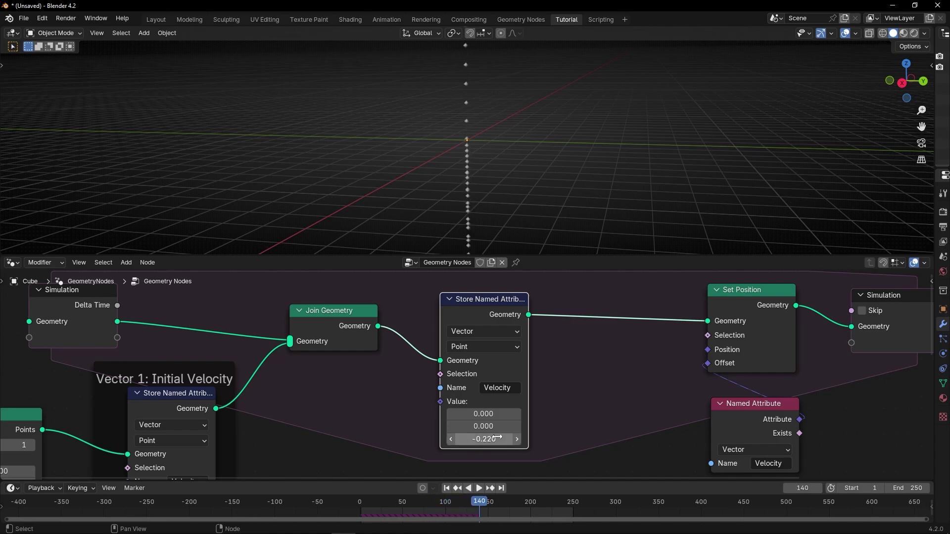
# - Set the Z value of the Store Named Attribute node after Join Geometry to 0
pyautogui.scroll(-2, 461, 432)
pyautogui.moveTo(361, 401); pyautogui.dragTo(418, 353, button='middle')
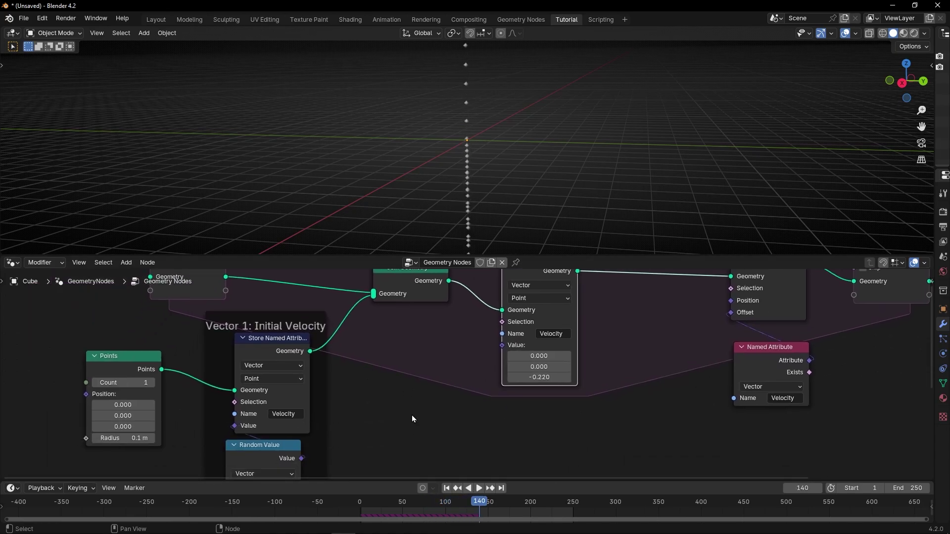
pyautogui.moveTo(475, 386); pyautogui.dragTo(422, 413, button='middle')
pyautogui.click(507, 403)
pyautogui.write('0')
pyautogui.press('Return')
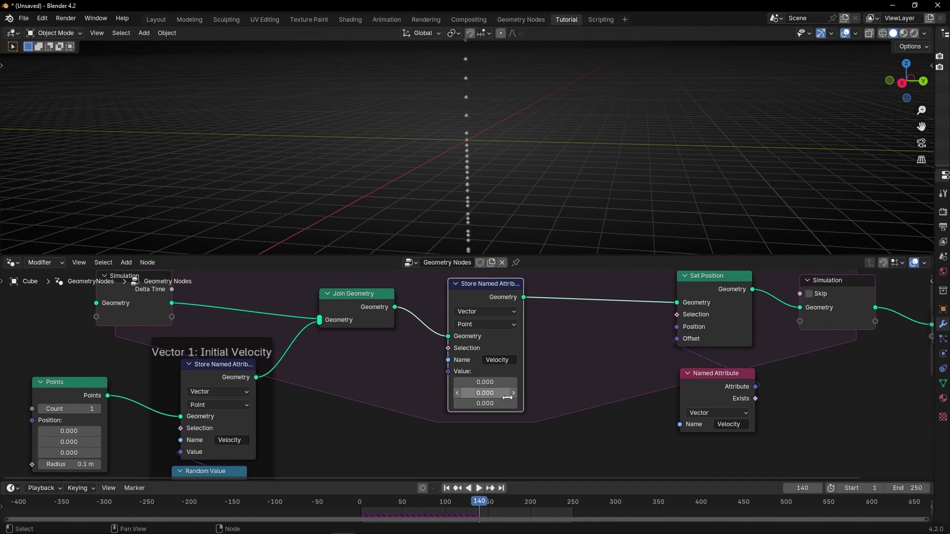
# - Duplicate the Velocity Named Attribute node and connect its Attribute output to the Value of the Store Named Attribute node after Join Geometry
pyautogui.scroll(-1, 551, 316)
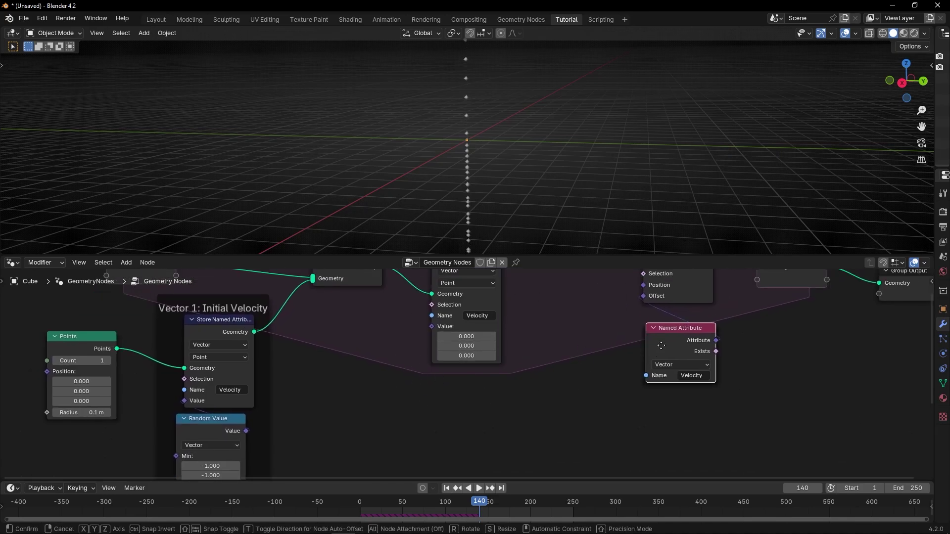
pyautogui.hotkey('shift', 'd')
pyautogui.click(493, 406)
pyautogui.moveTo(495, 399); pyautogui.dragTo(526, 398)
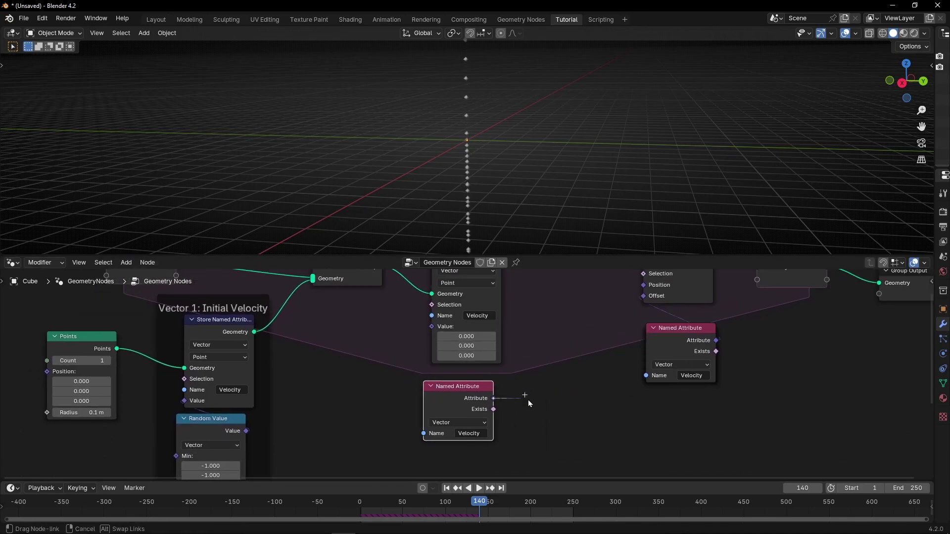
pyautogui.moveTo(430, 335); pyautogui.dragTo(431, 329)
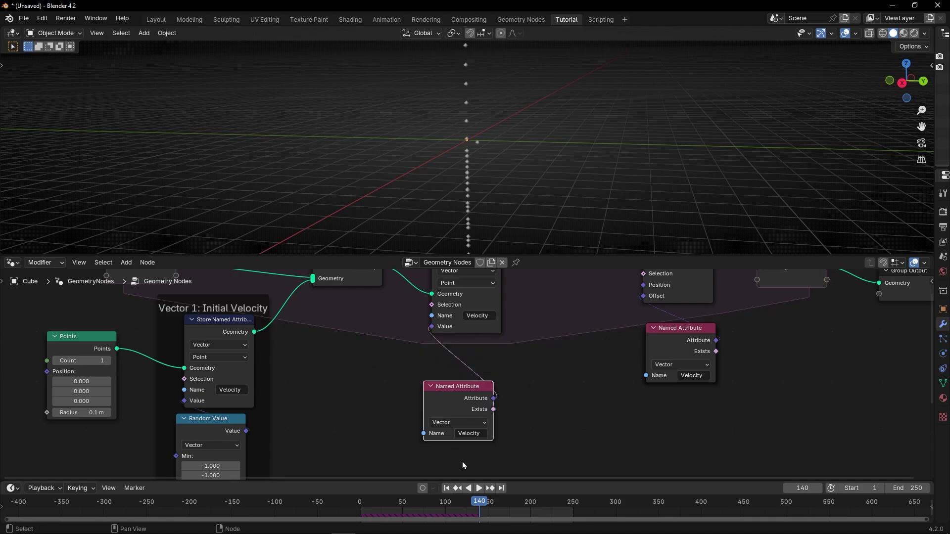
# - Replay the simulation from the first frame to check how the particles move with the stored Velocity fed back in
pyautogui.click(447, 489)
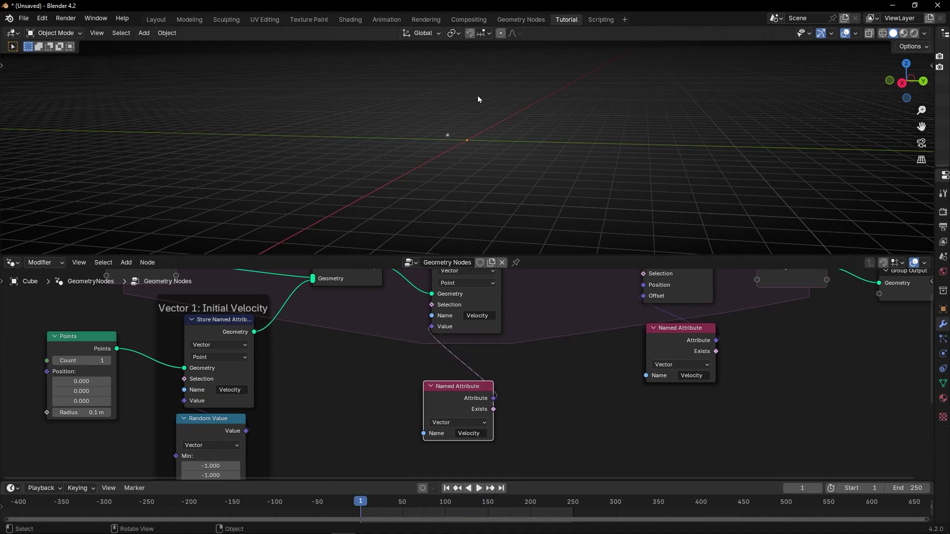
pyautogui.press('space')
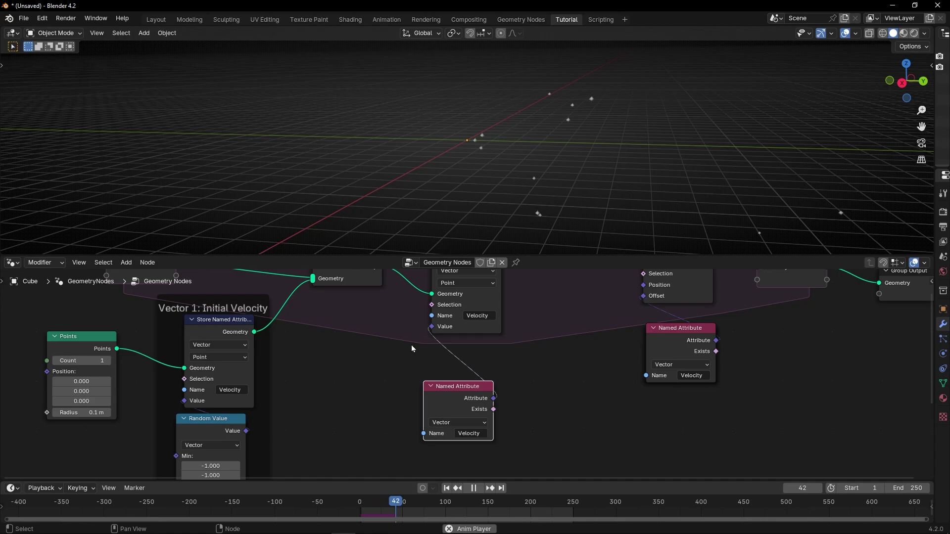
pyautogui.moveTo(475, 357); pyautogui.dragTo(466, 383, button='middle')
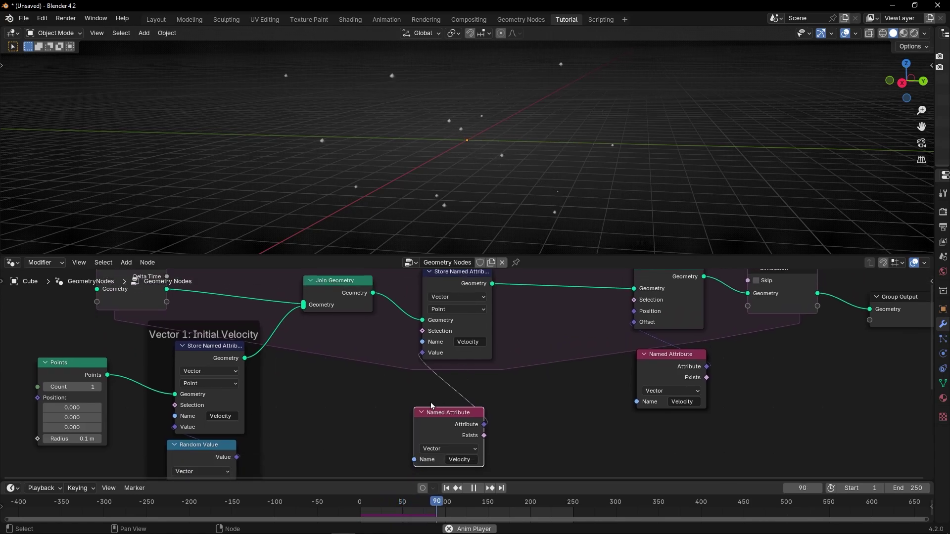
# - Stop the playback and place the duplicated Named Attribute node beneath its Store Named Attribute node, leaving a gap between them
pyautogui.moveTo(434, 414); pyautogui.dragTo(442, 376)
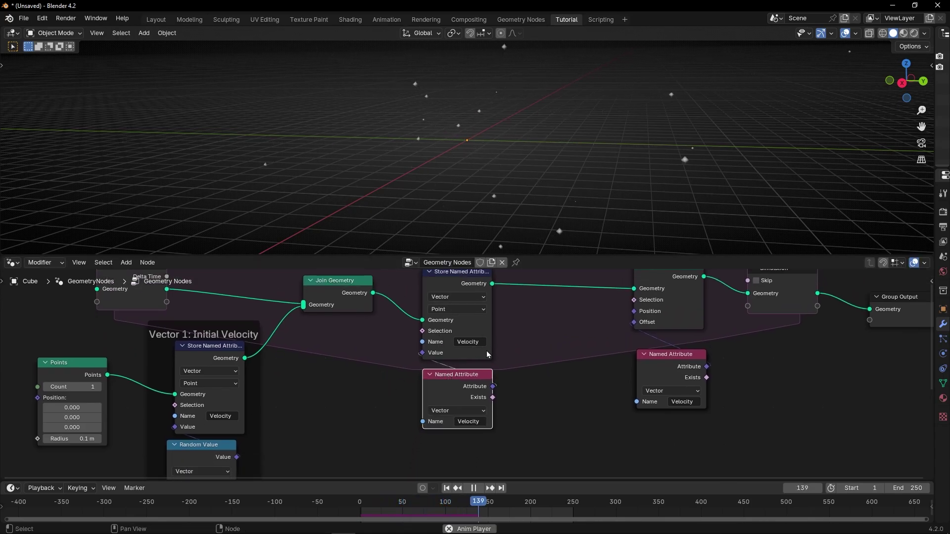
pyautogui.moveTo(435, 385); pyautogui.dragTo(542, 299, button='middle')
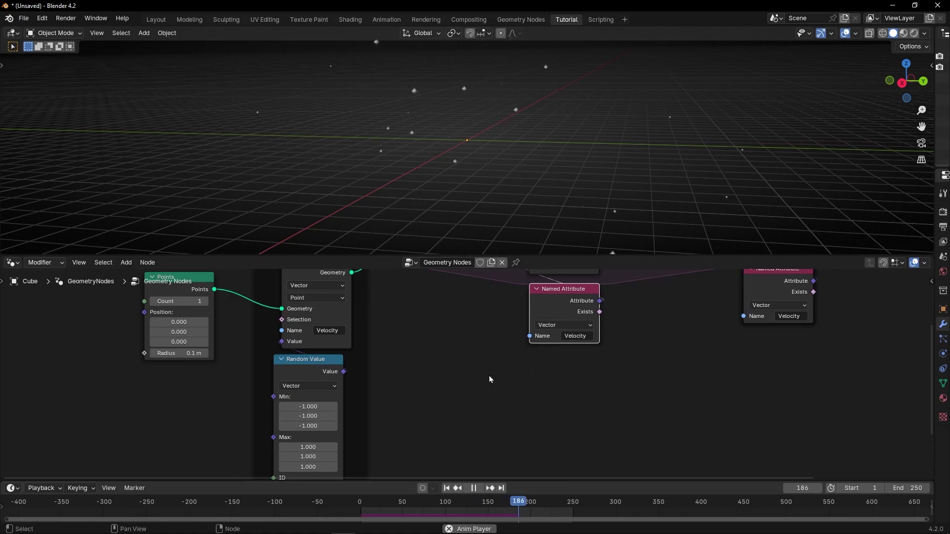
pyautogui.moveTo(510, 361); pyautogui.dragTo(413, 421, button='middle')
pyautogui.press('space')
pyautogui.moveTo(471, 374); pyautogui.dragTo(467, 413)
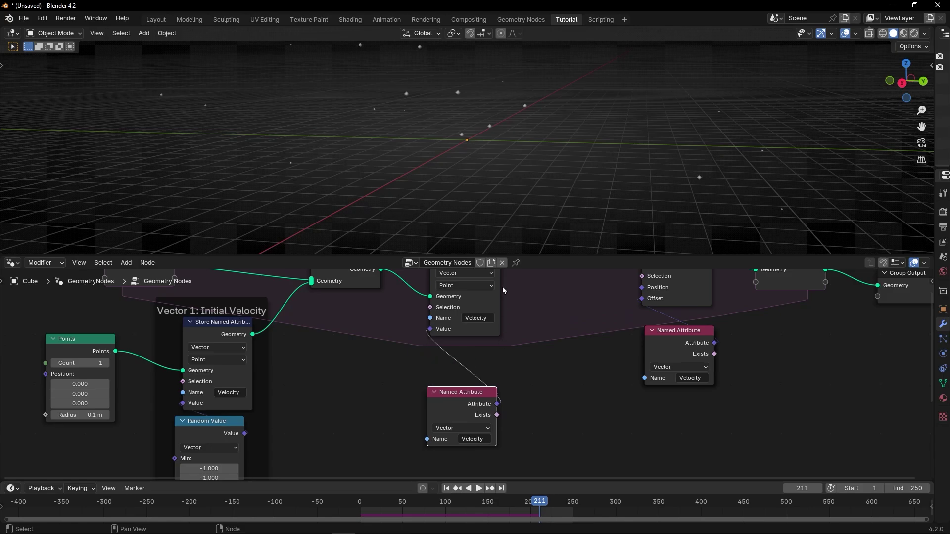
# - Insert a Vector Math node set to Add between the duplicated Named Attribute and the Value of the Store Named Attribute node
pyautogui.scroll(-4, 284, 366)
pyautogui.moveTo(285, 367); pyautogui.dragTo(353, 340, button='middle')
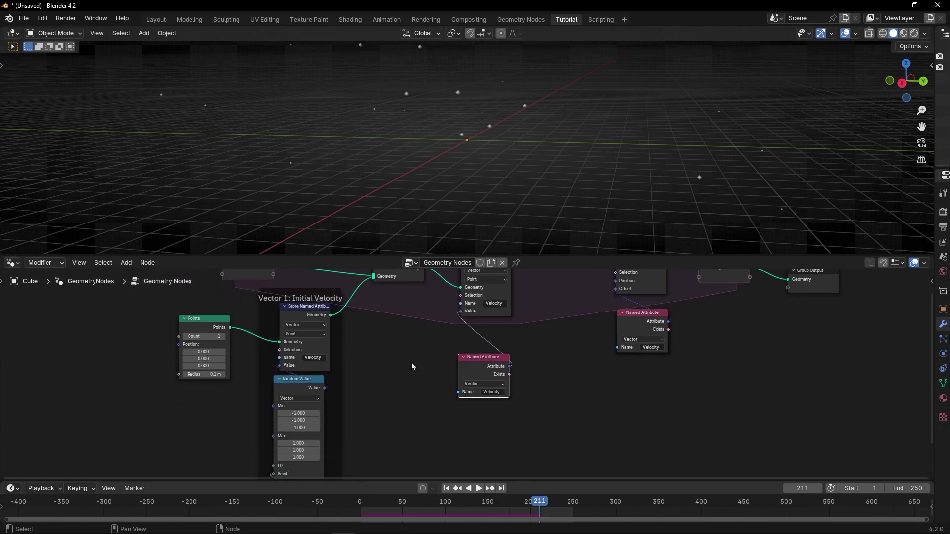
pyautogui.scroll(3, 413, 367)
pyautogui.hotkey('shift', 'a')
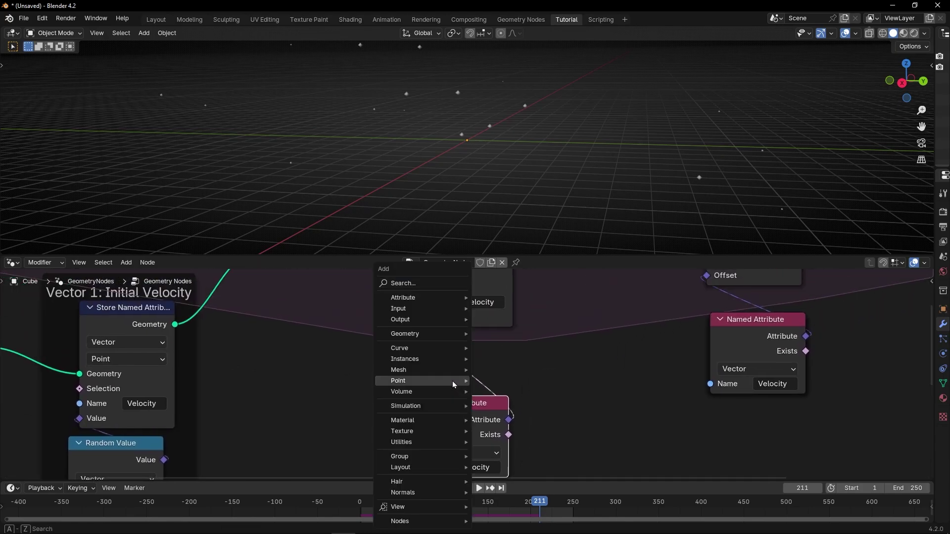
pyautogui.write('vector ma')
pyautogui.press('Return')
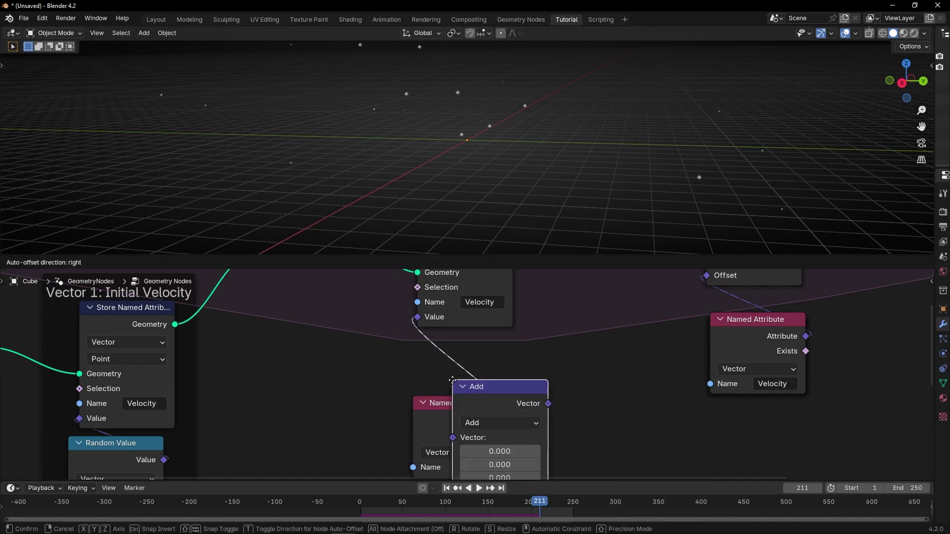
pyautogui.click(418, 336)
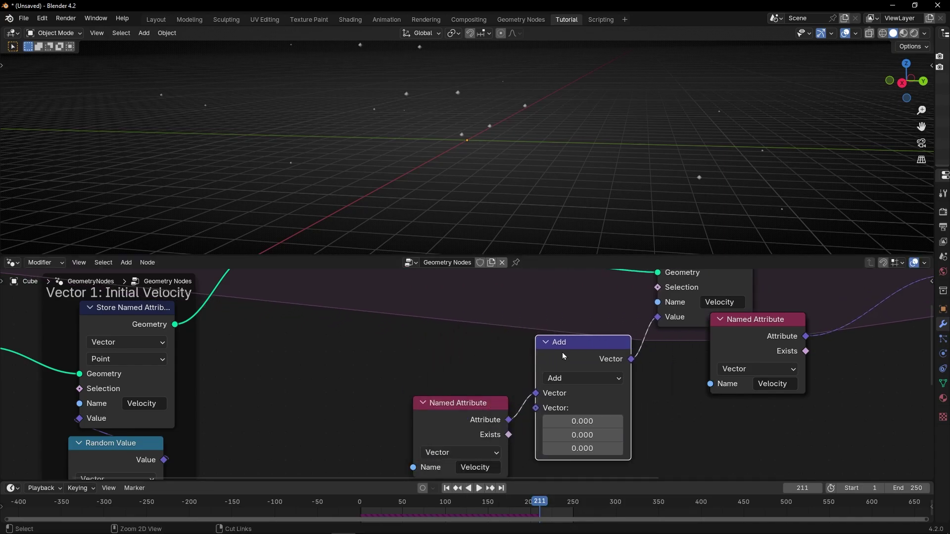
# - Arrange the Store Named Attribute, Add and Named Attribute nodes in one vertical column within a maximized node editor, then restore the layout
pyautogui.hotkey('ctrl', 'space')
pyautogui.moveTo(561, 266); pyautogui.dragTo(456, 208)
pyautogui.moveTo(719, 124); pyautogui.dragTo(497, 114)
pyautogui.moveTo(459, 388); pyautogui.dragTo(481, 427)
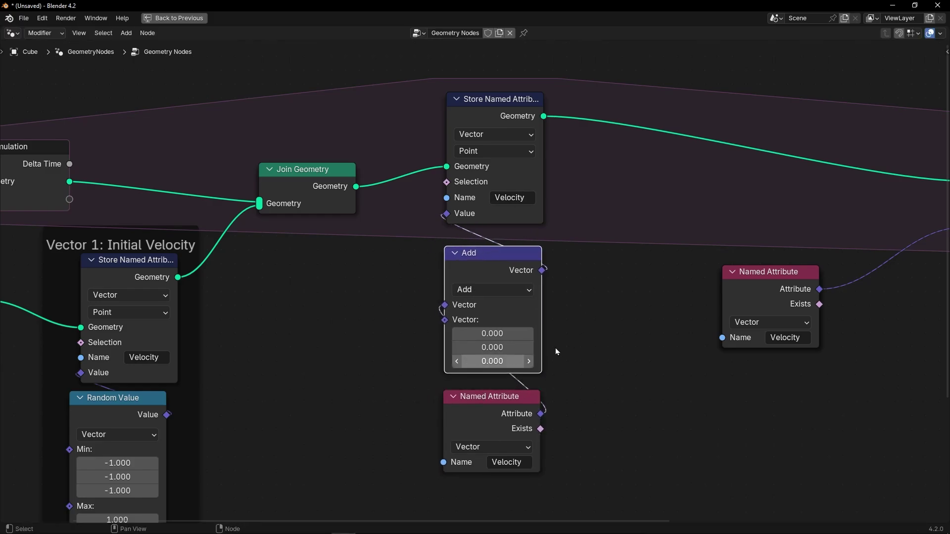
pyautogui.hotkey('ctrl', 'space')
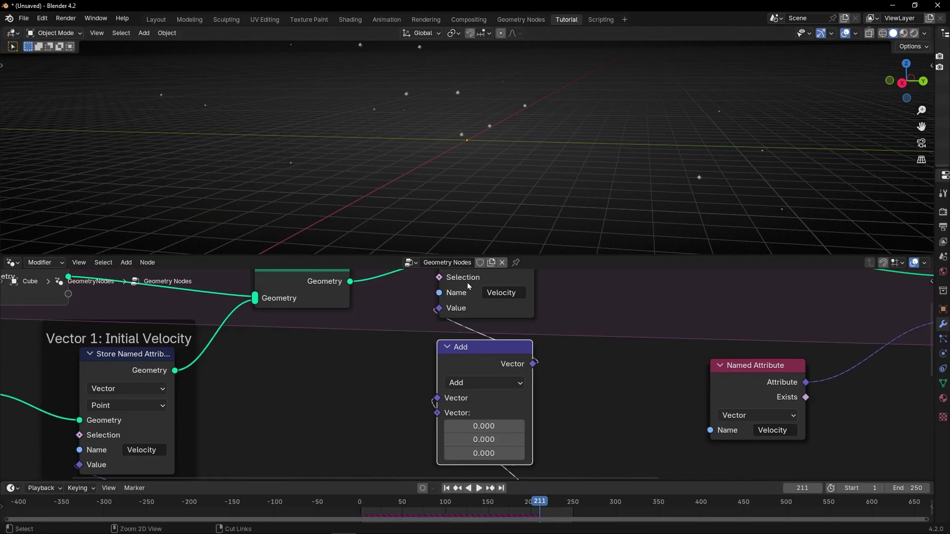
# - Replay the simulation from the first frame, set the Add node's Z value to -0.06 during playback, and stop it
pyautogui.scroll(-3, 522, 371)
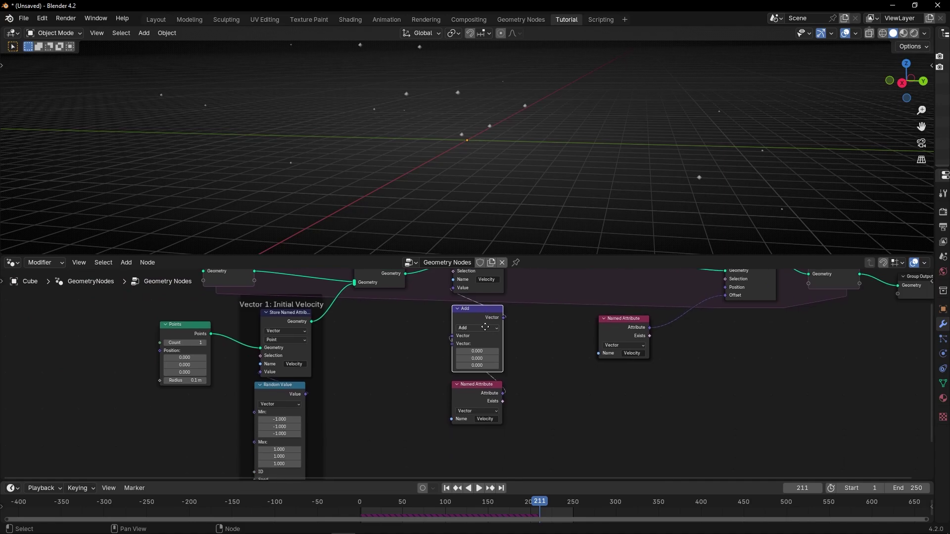
pyautogui.scroll(3, 275, 410)
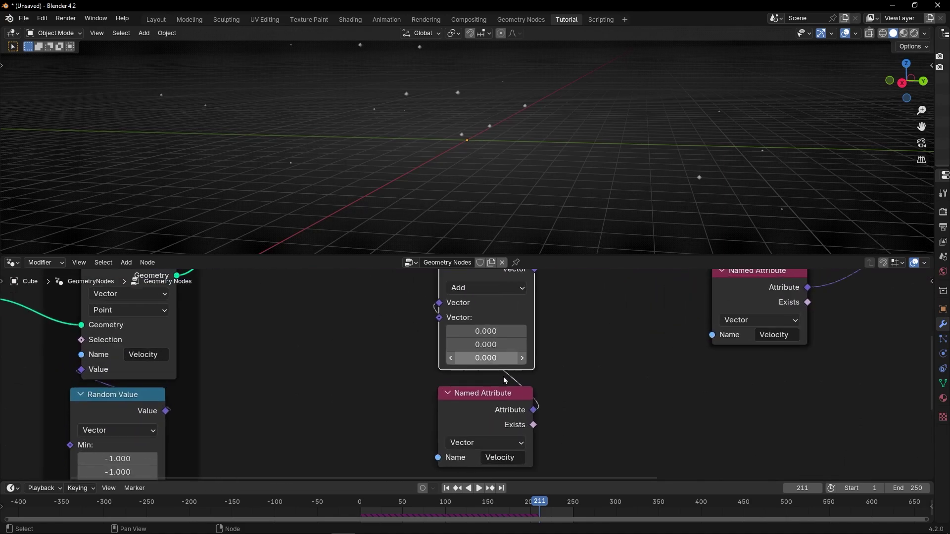
pyautogui.click(447, 489)
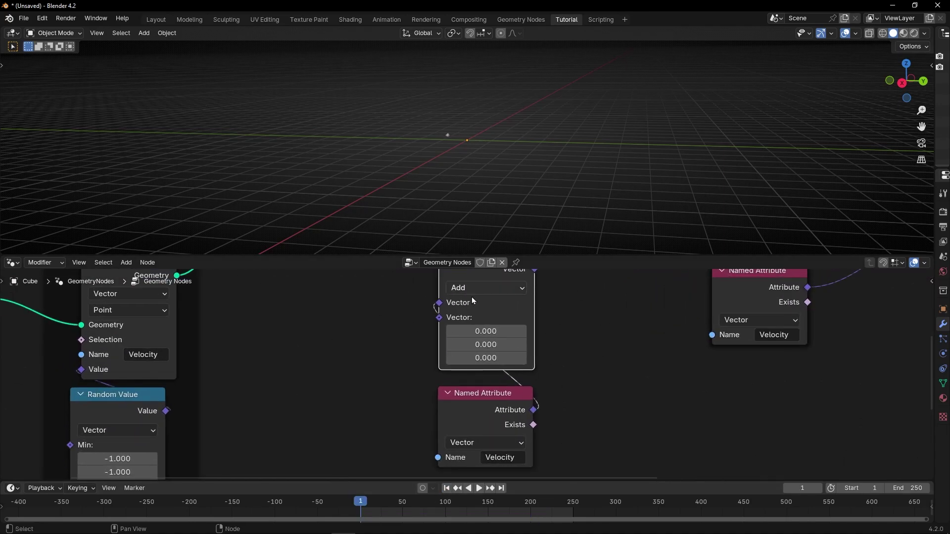
pyautogui.press('space')
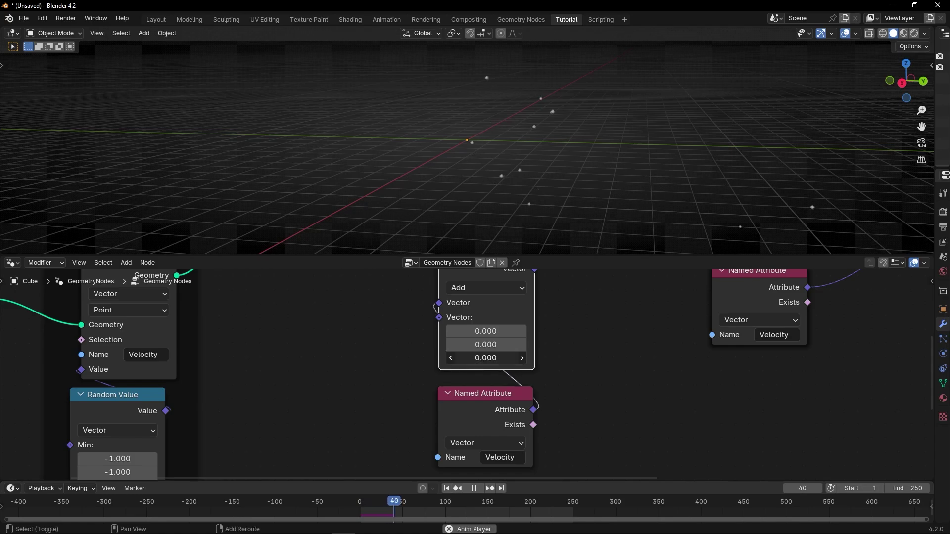
pyautogui.moveTo(486, 358); pyautogui.dragTo(484, 359)
pyautogui.moveTo(501, 166); pyautogui.dragTo(482, 153, button='middle')
pyautogui.press('Escape')
# - Set the Points node's Z position to 5
pyautogui.scroll(-2, 93, 340)
pyautogui.moveTo(93, 340); pyautogui.dragTo(328, 348, button='middle')
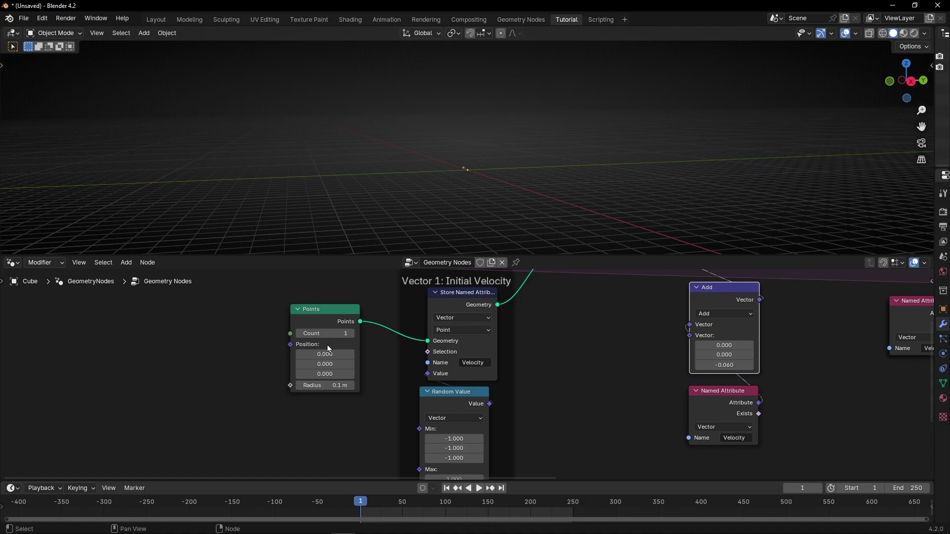
pyautogui.scroll(2, 328, 348)
pyautogui.doubleClick(270, 373)
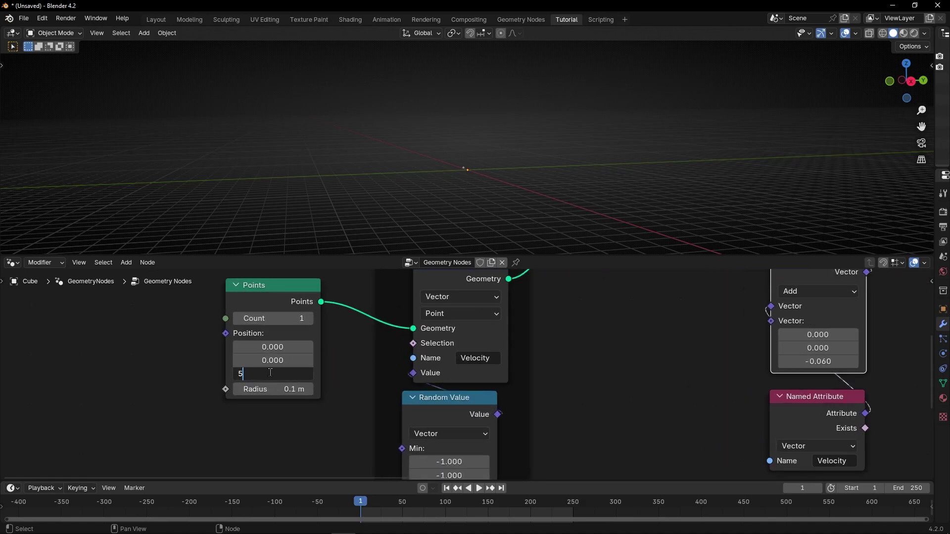
pyautogui.write('5')
pyautogui.press('Return')
# - Play the simulation with the raised emitter and set the Add node's Z value to -0.01 during playback
pyautogui.scroll(-2, 520, 423)
pyautogui.press('space')
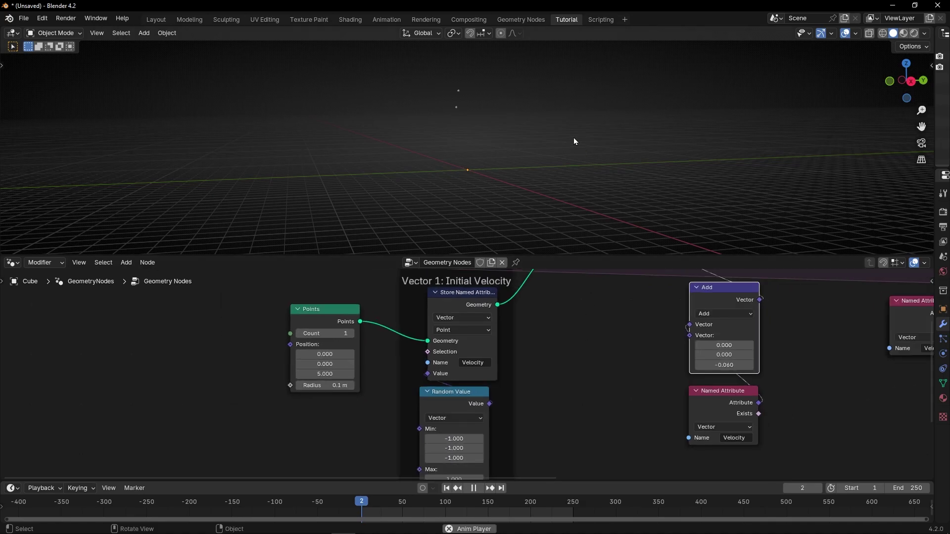
pyautogui.moveTo(574, 138); pyautogui.dragTo(558, 121, button='middle')
pyautogui.moveTo(668, 386); pyautogui.dragTo(460, 420, button='middle')
pyautogui.scroll(7, 463, 396)
pyautogui.moveTo(551, 367); pyautogui.dragTo(469, 348, button='middle')
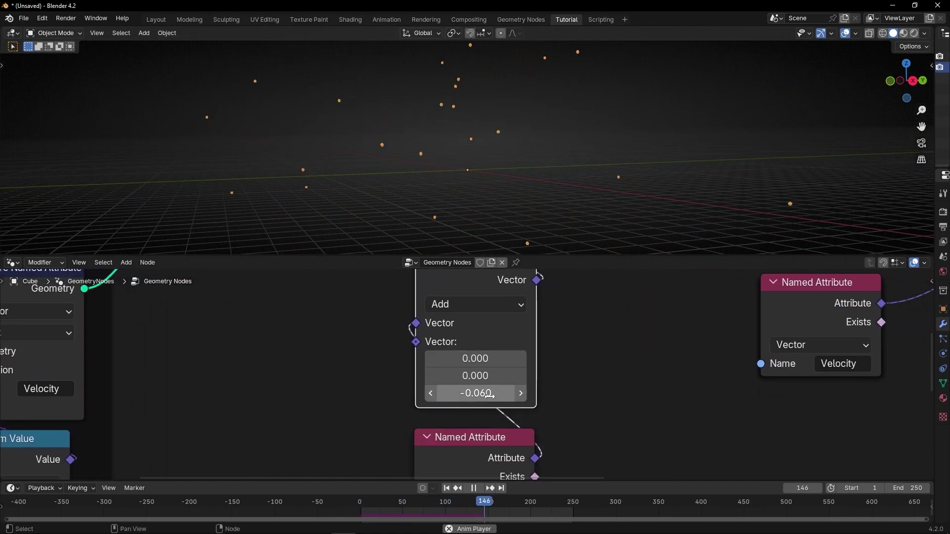
pyautogui.moveTo(485, 393)
pyautogui.mouseDown()
pyautogui.moveTo(425, 393)
pyautogui.moveTo(486, 393)
pyautogui.mouseUp()
pyautogui.scroll(-2, 501, 133)
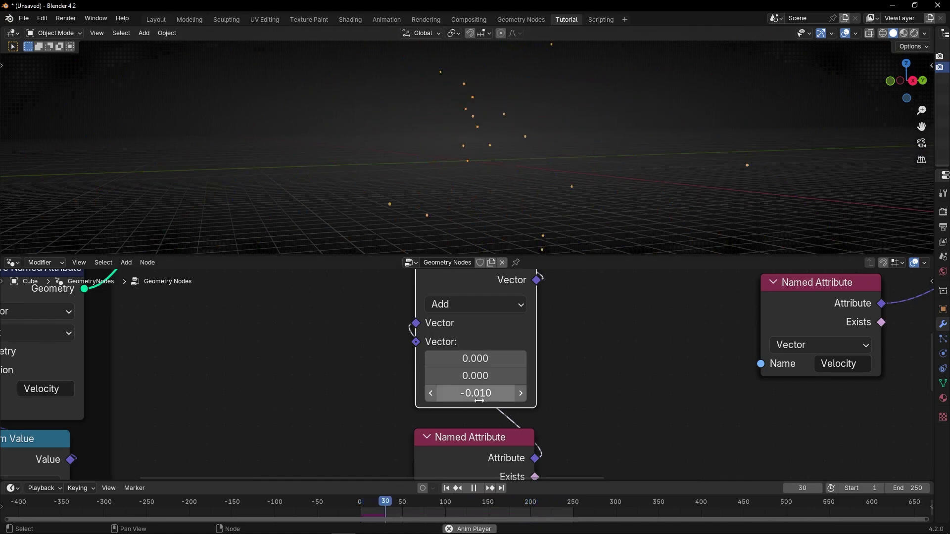
# - Raise the Add node's Z value to 0.09 while the simulation plays, then stop the playback
pyautogui.click(521, 393)
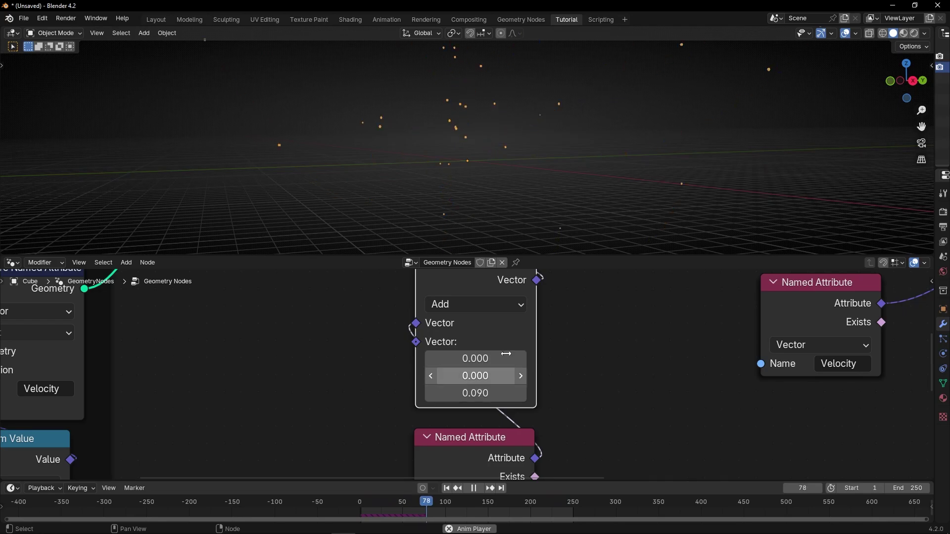
pyautogui.moveTo(542, 190); pyautogui.dragTo(603, 190, button='middle')
pyautogui.press('space')
# - Move the Points node farther away from the Initial Velocity frame to make room for another node
pyautogui.hotkey('ctrl', 'space')
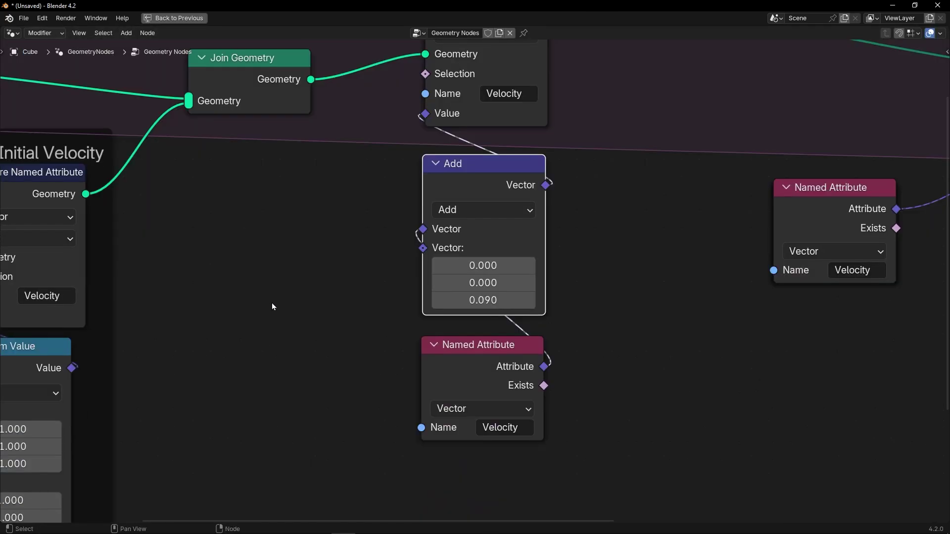
pyautogui.moveTo(413, 327); pyautogui.dragTo(596, 354, button='middle')
pyautogui.hotkey('ctrl', 'space')
pyautogui.scroll(-5, 213, 320)
pyautogui.moveTo(139, 330); pyautogui.dragTo(451, 357, button='middle')
pyautogui.moveTo(360, 347); pyautogui.dragTo(271, 357)
# - Insert a Set Point Radius node between Points and the Initial Velocity Store Named Attribute node
pyautogui.hotkey('shift', 'a')
pyautogui.write('set')
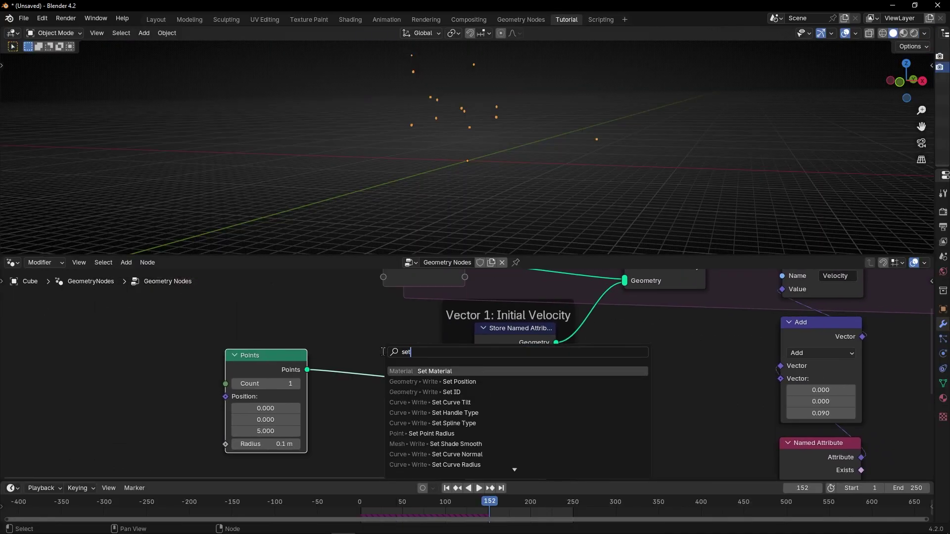
pyautogui.write(' po')
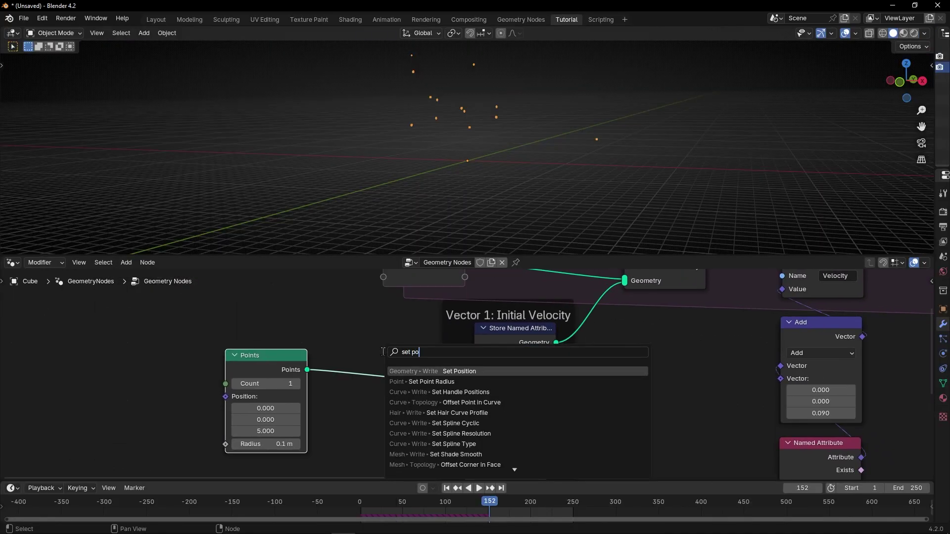
pyautogui.click(430, 381)
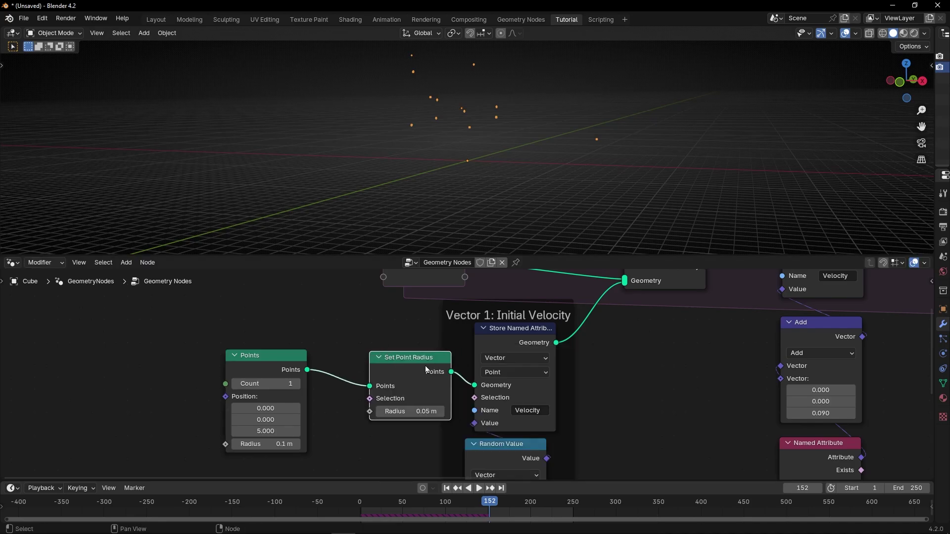
pyautogui.click(411, 404)
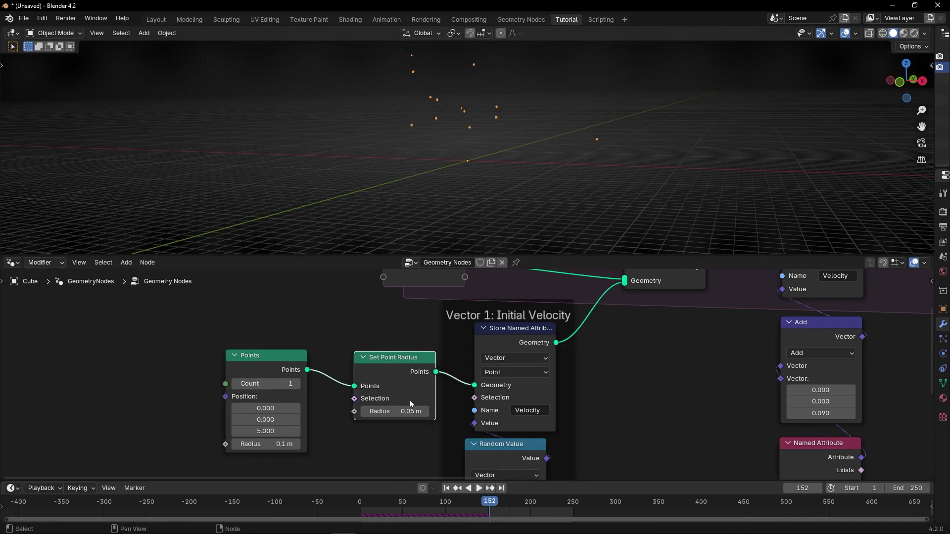
# - Return to frame 1, set the Set Point Radius node's radius to 0.41 m and play the simulation
pyautogui.click(447, 489)
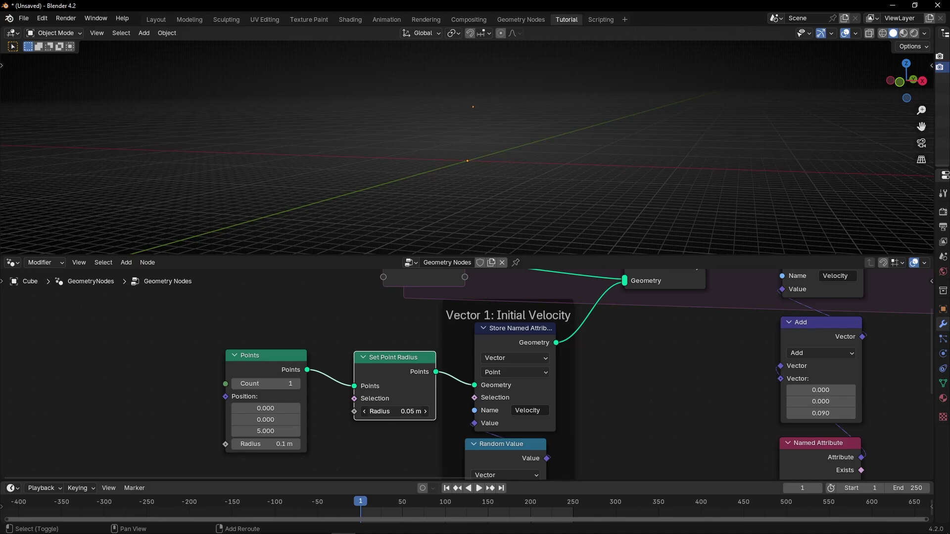
pyautogui.moveTo(396, 411); pyautogui.dragTo(421, 411)
pyautogui.press('space')
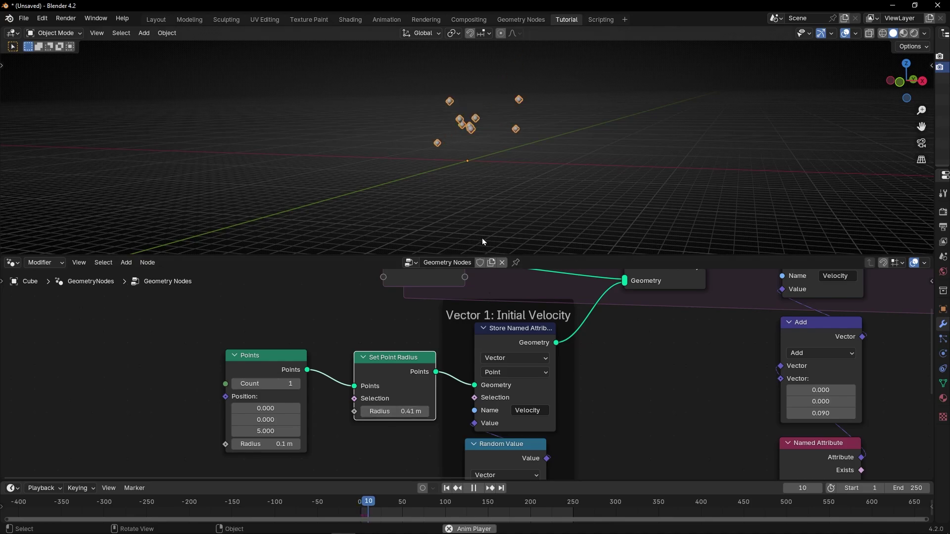
pyautogui.moveTo(507, 159); pyautogui.dragTo(554, 193, button='middle')
# - Stop playback, group the simulation's Velocity Store Named Attribute, Add and Named Attribute nodes into a frame labelled "Vector 2: Gravity"
pyautogui.moveTo(693, 402); pyautogui.dragTo(392, 385, button='middle')
pyautogui.scroll(-2, 461, 365)
pyautogui.hotkey('ctrl', 'space')
pyautogui.scroll(-3, 439, 337)
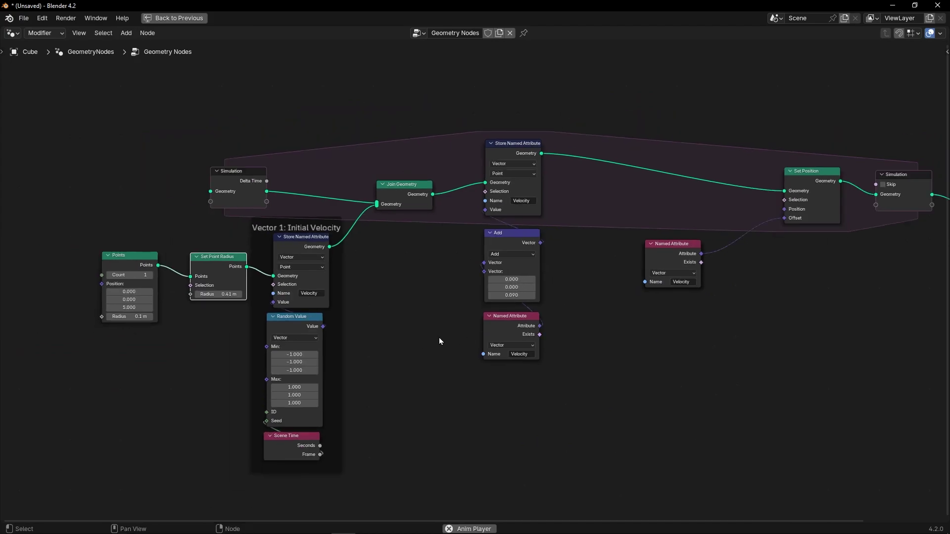
pyautogui.moveTo(439, 337); pyautogui.dragTo(389, 371, button='middle')
pyautogui.click(571, 225)
pyautogui.press('space')
pyautogui.moveTo(404, 161); pyautogui.dragTo(497, 468)
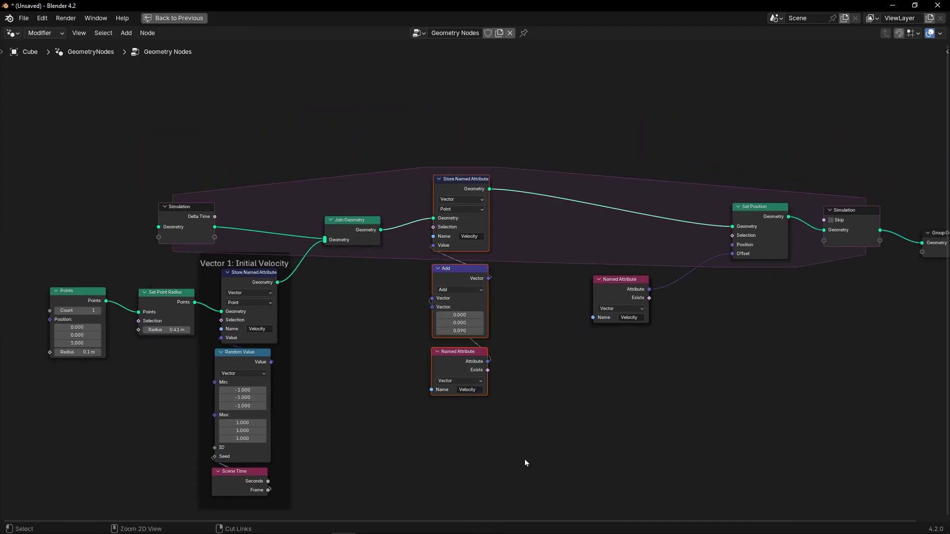
pyautogui.hotkey('ctrl', 'j')
pyautogui.press('F2')
pyautogui.write('Vector 2:')
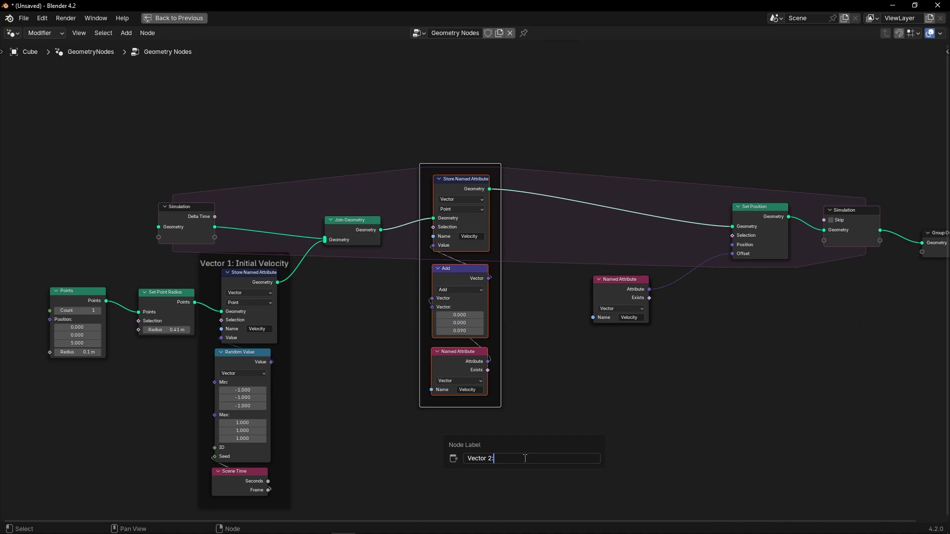
pyautogui.write(' Grav')
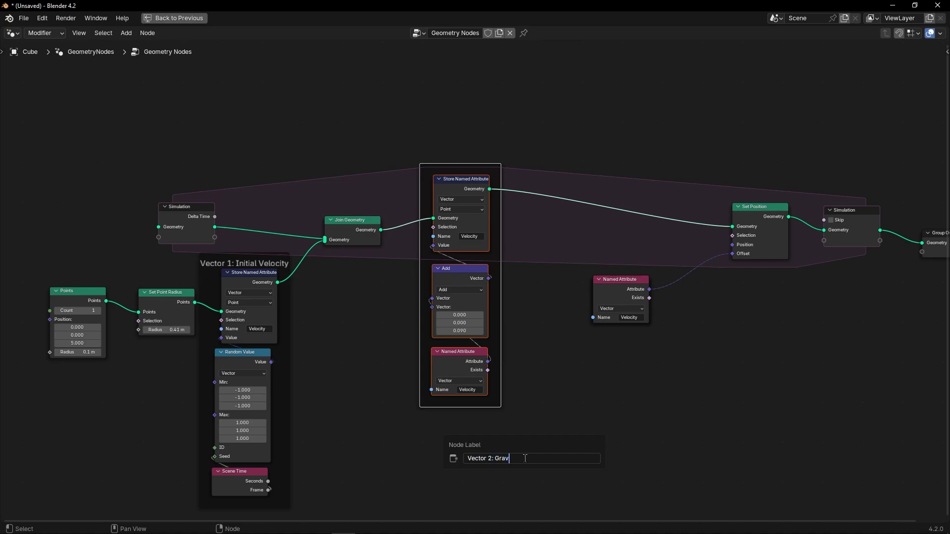
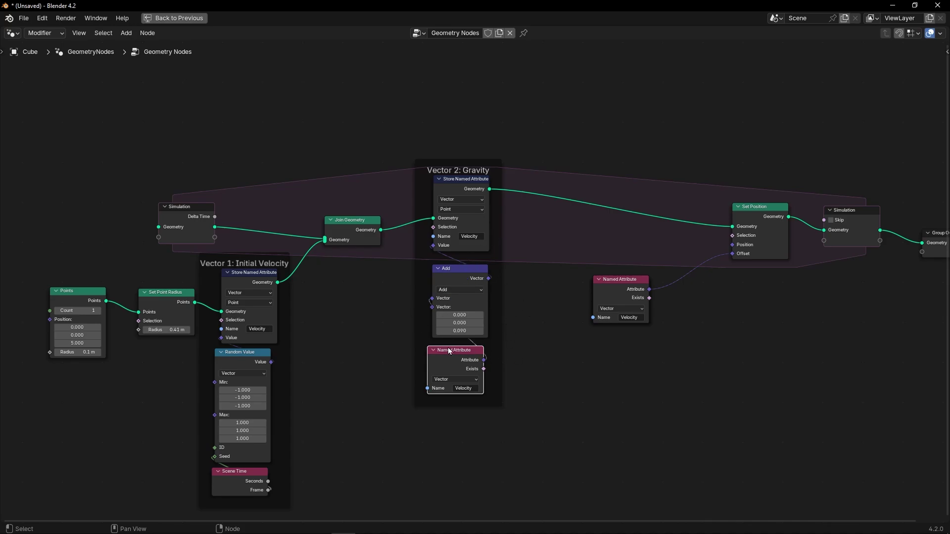
# - Set the Gravity frame's Add node Z value to -0.060 and play the simulation to examine the particles' fall, then stop it
pyautogui.hotkey('ctrl', 'space')
pyautogui.scroll(2, 494, 425)
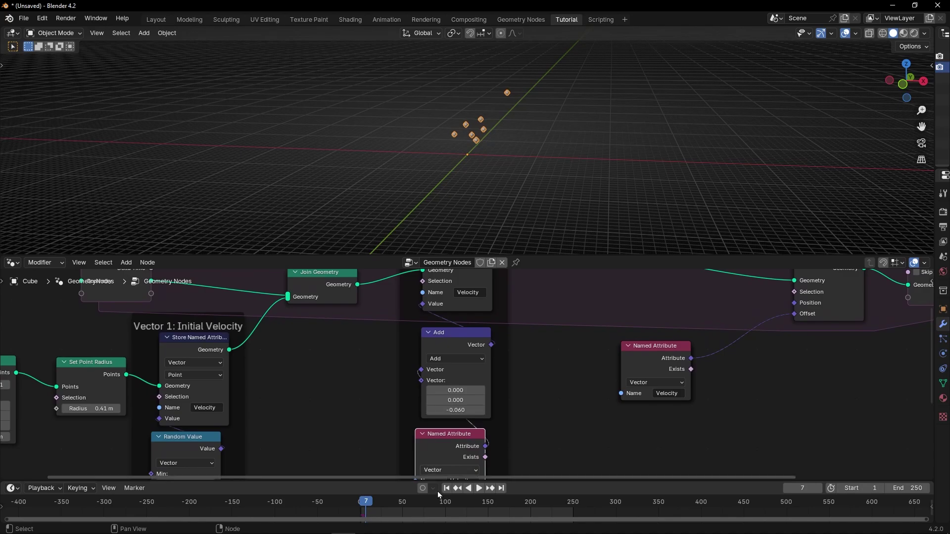
pyautogui.press('space')
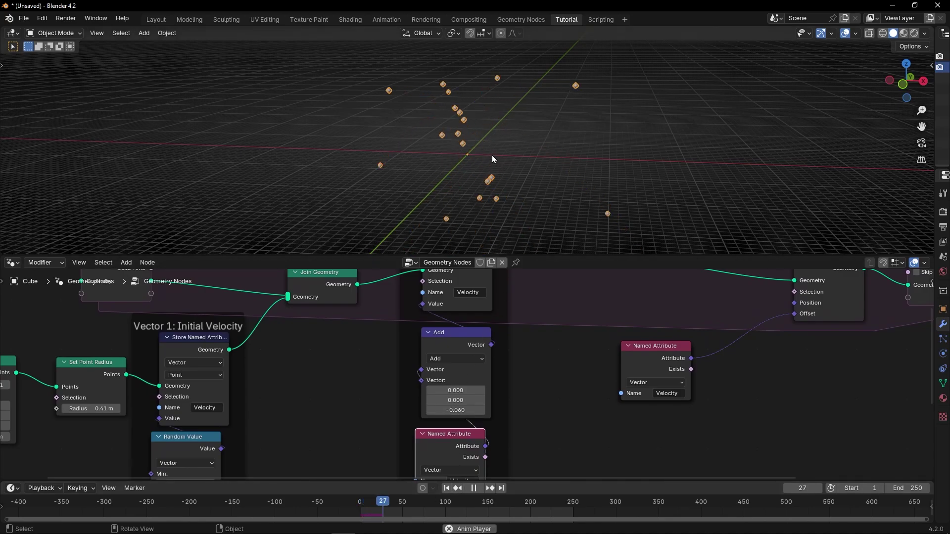
pyautogui.moveTo(492, 156); pyautogui.dragTo(464, 170, button='middle')
pyautogui.scroll(5, 460, 142)
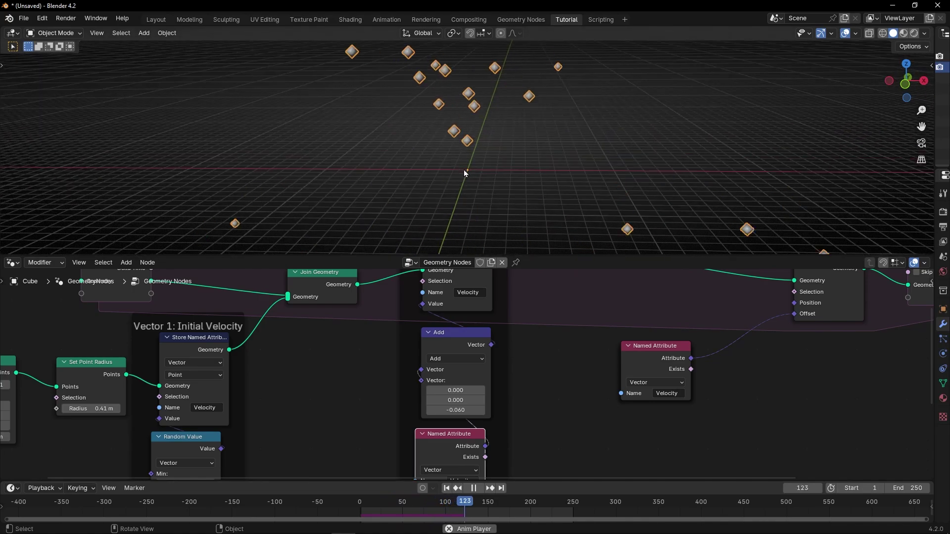
pyautogui.press('space')
# - Move the Random Value and Scene Time nodes farther below the Initial Velocity Store Named Attribute node to make room
pyautogui.moveTo(356, 391); pyautogui.dragTo(502, 285, button='middle')
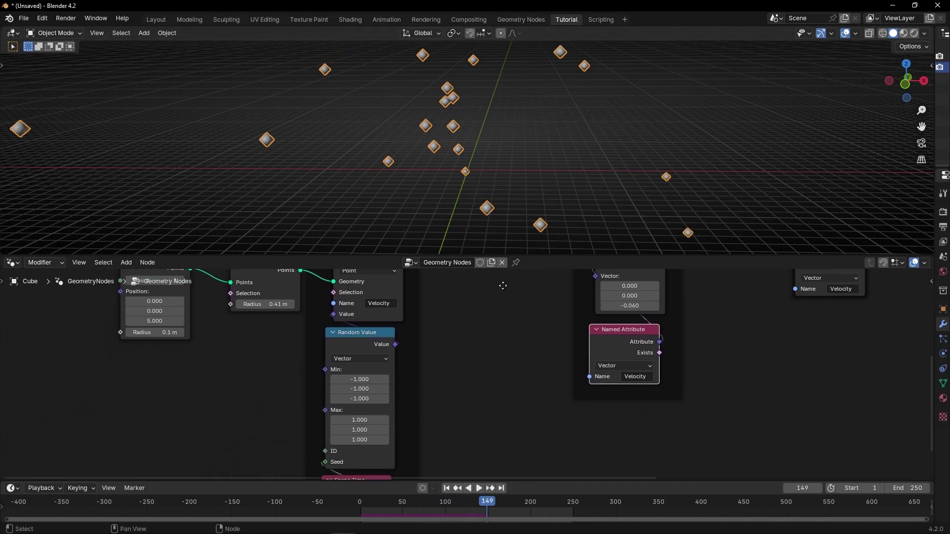
pyautogui.hotkey('ctrl', 'space')
pyautogui.click(397, 256)
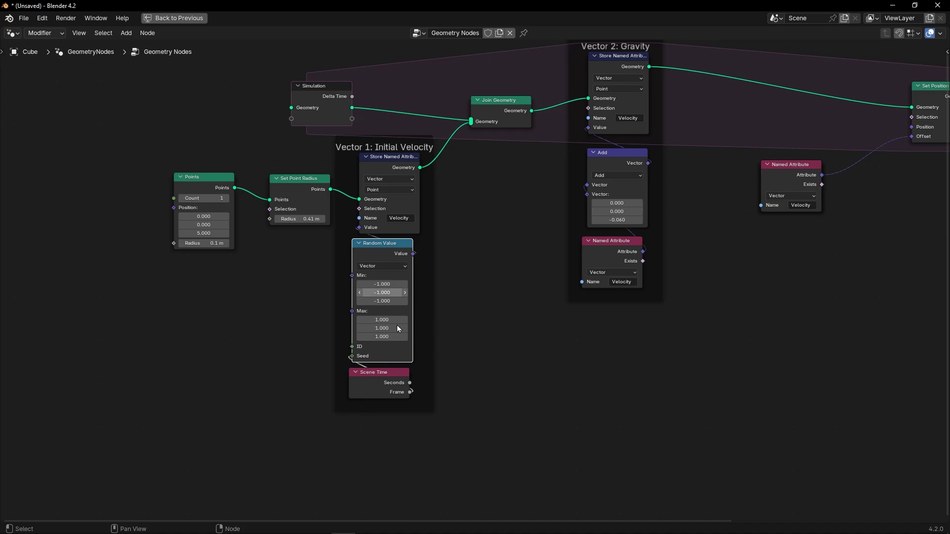
pyautogui.moveTo(396, 253); pyautogui.dragTo(401, 296)
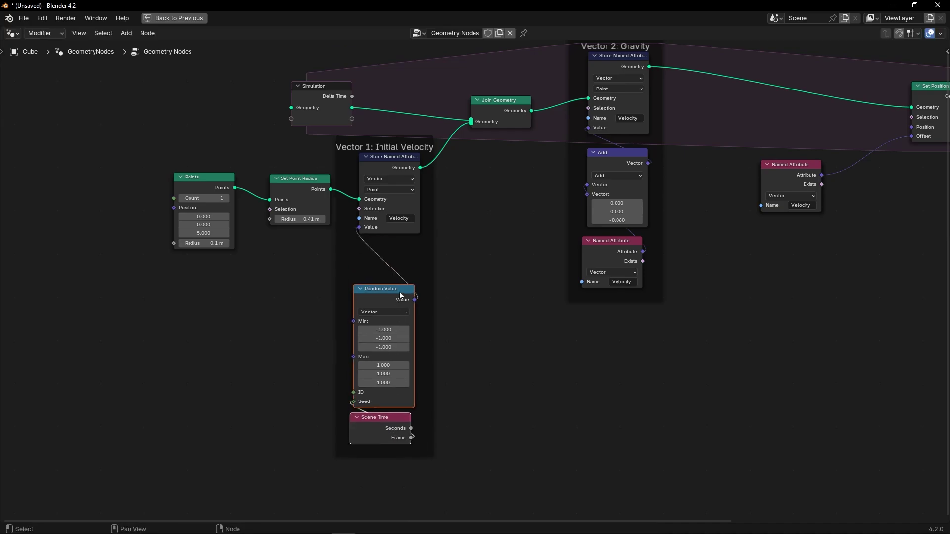
# - Insert a Vector Math node set to Scale between Random Value and the Initial Velocity Store Named Attribute's Value
pyautogui.hotkey('shift', 'a')
pyautogui.write('vec')
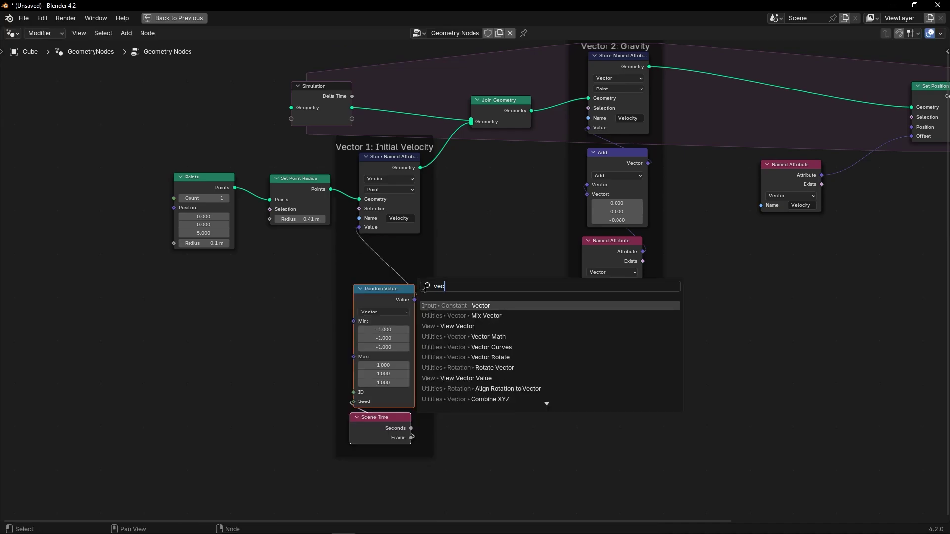
pyautogui.click(482, 337)
pyautogui.click(375, 259)
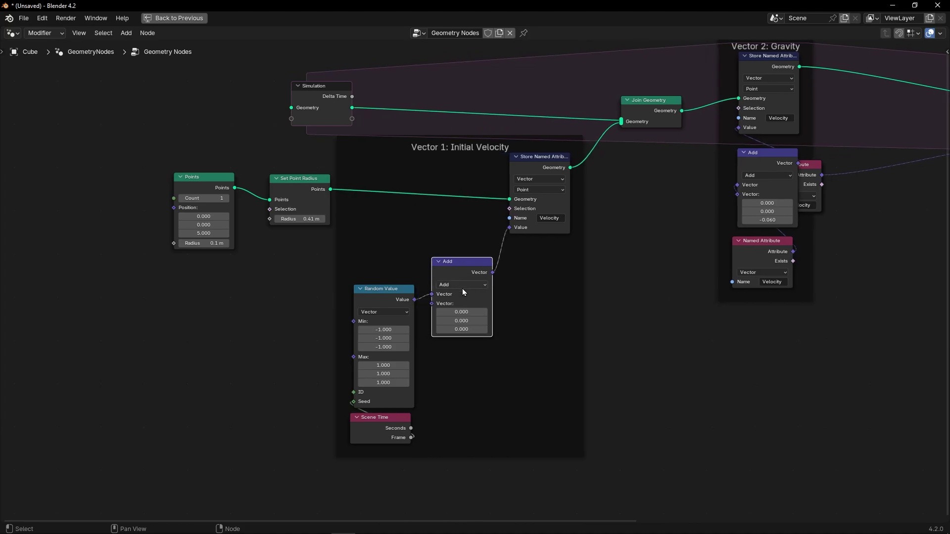
pyautogui.click(461, 284)
pyautogui.click(447, 438)
pyautogui.hotkey('ctrl', 'space')
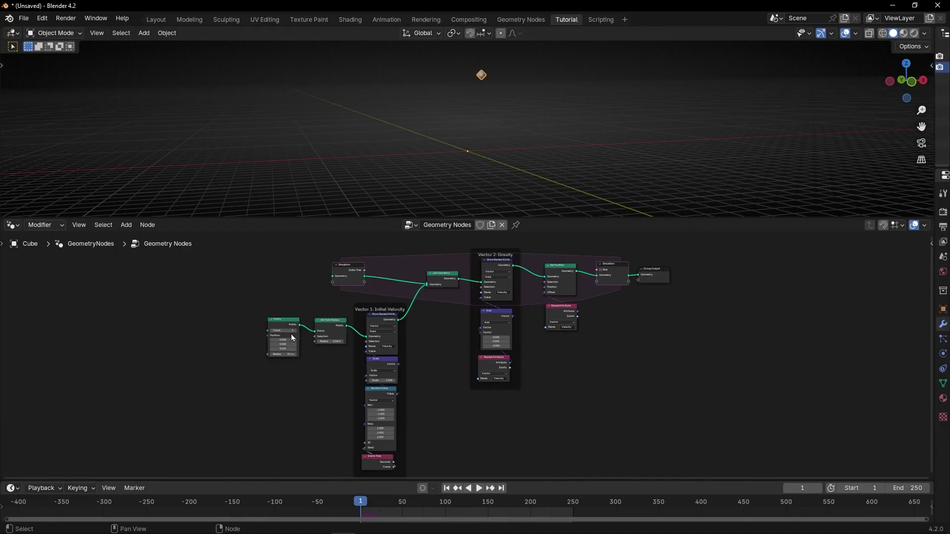
# - Tune the Initial Velocity Scale node's factor to 0.550 while the simulation plays
pyautogui.scroll(5, 354, 382)
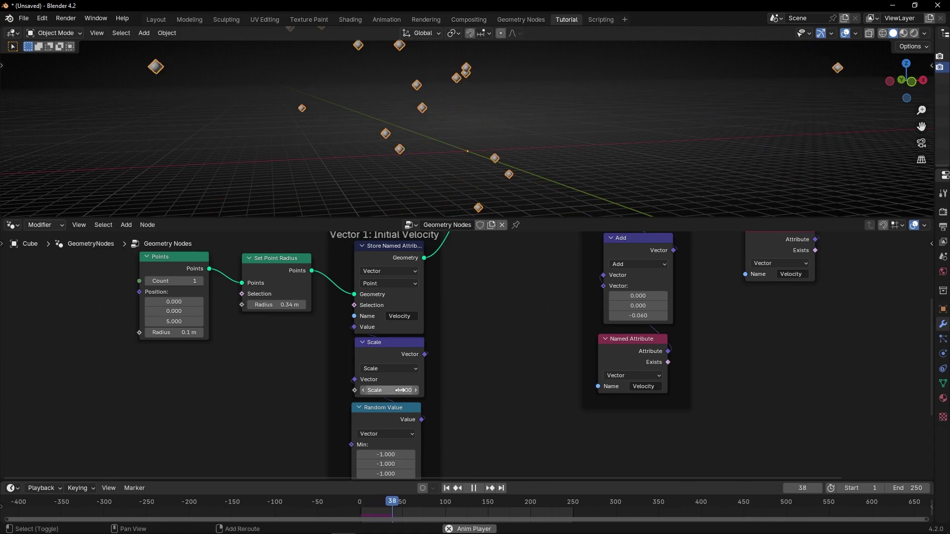
pyautogui.scroll(-1, 440, 411)
pyautogui.moveTo(444, 404)
pyautogui.mouseDown(button='middle')
pyautogui.moveTo(441, 368)
pyautogui.moveTo(432, 398)
pyautogui.mouseUp(button='middle')
pyautogui.keyDown('shift'); pyautogui.moveTo(410, 378); pyautogui.dragTo(471, 377); pyautogui.keyUp('shift')
pyautogui.scroll(-1, 428, 360)
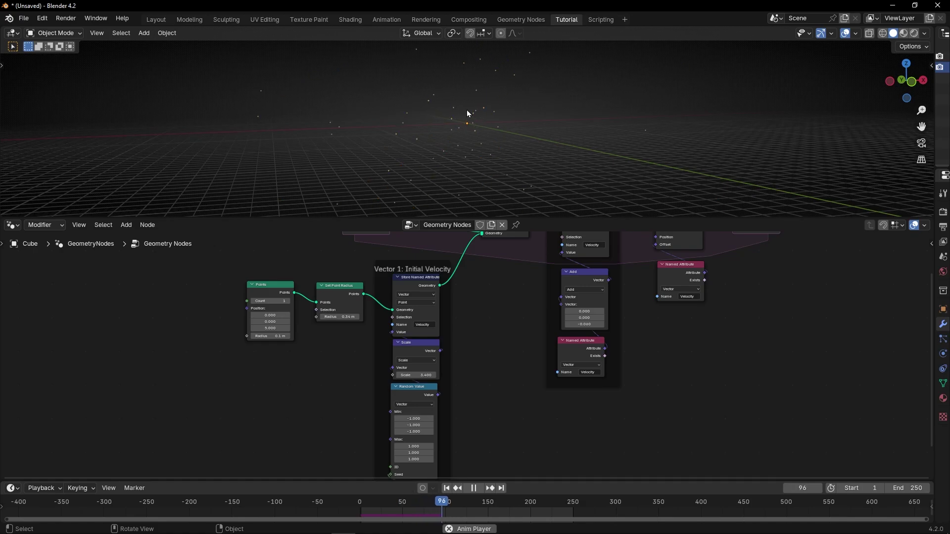
pyautogui.scroll(3, 447, 303)
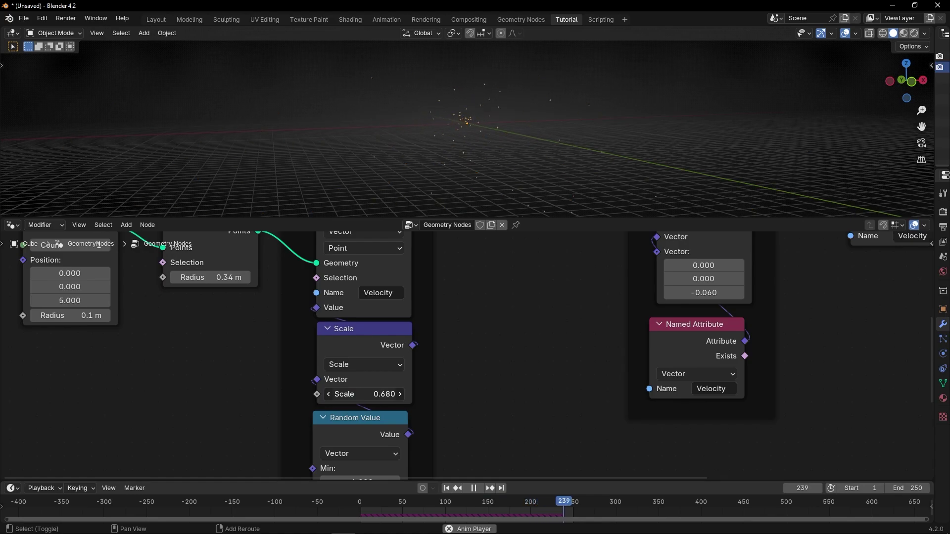
pyautogui.moveTo(364, 395); pyautogui.dragTo(366, 395)
pyautogui.scroll(10, 429, 146)
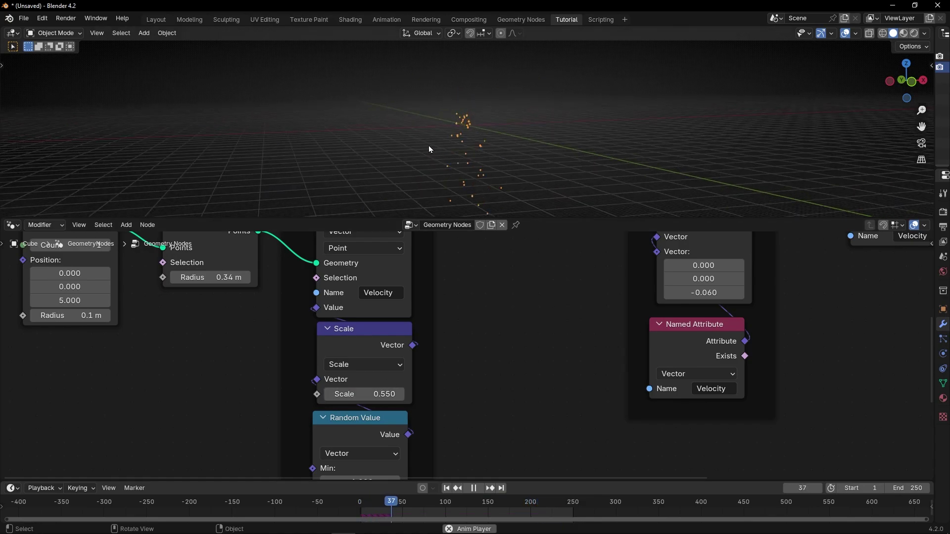
# - Try -0.001 as the Gravity Add node's Z value during playback and settle on -0.051
pyautogui.scroll(-4, 524, 305)
pyautogui.moveTo(591, 311); pyautogui.dragTo(422, 402, button='middle')
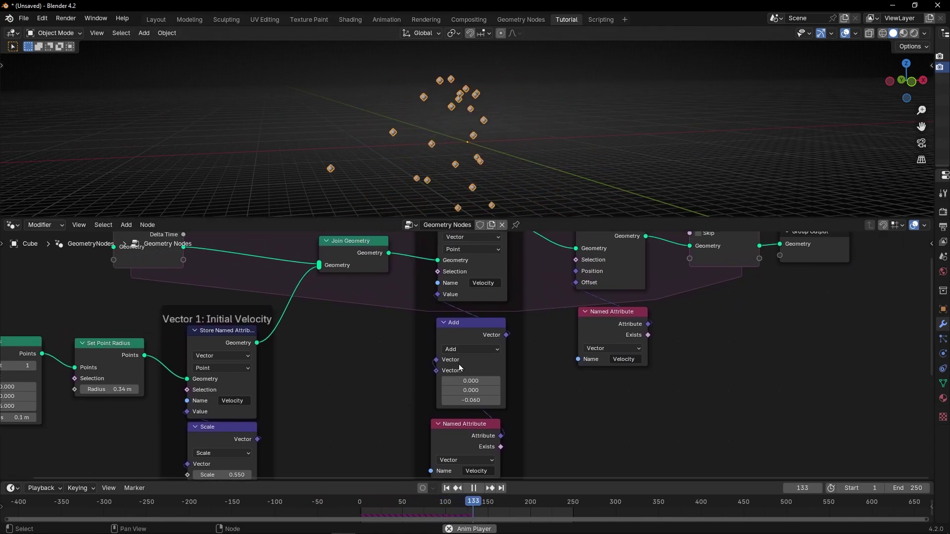
pyautogui.scroll(2, 468, 356)
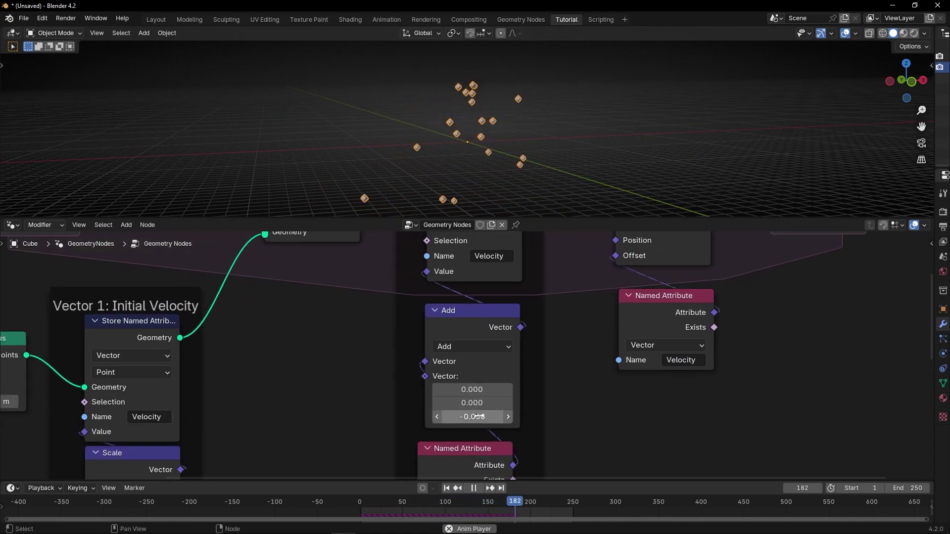
pyautogui.click(478, 417)
pyautogui.write('-')
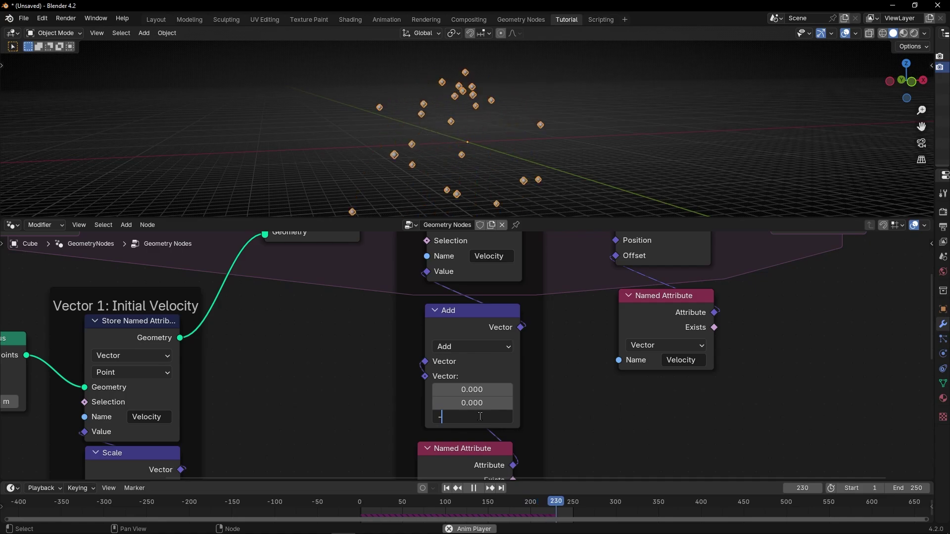
pyautogui.write('0.001')
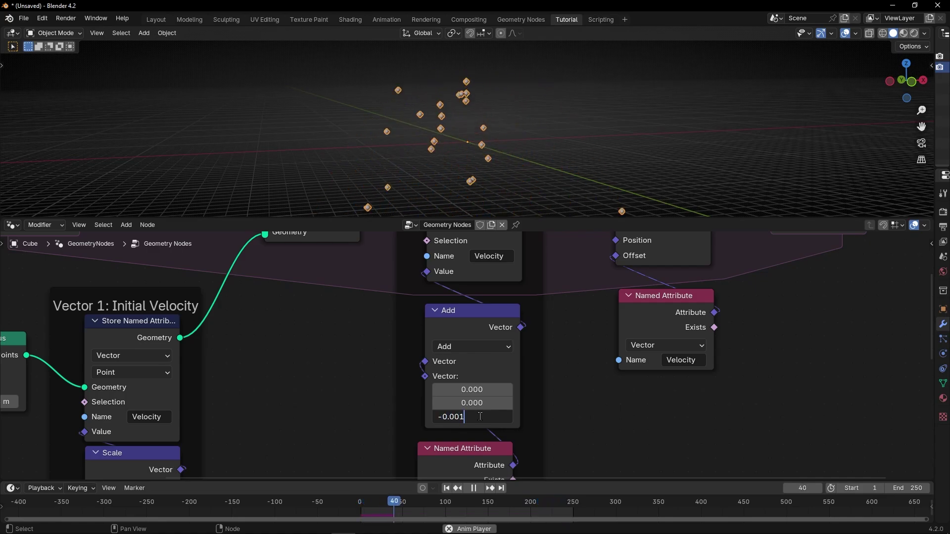
pyautogui.press('Return')
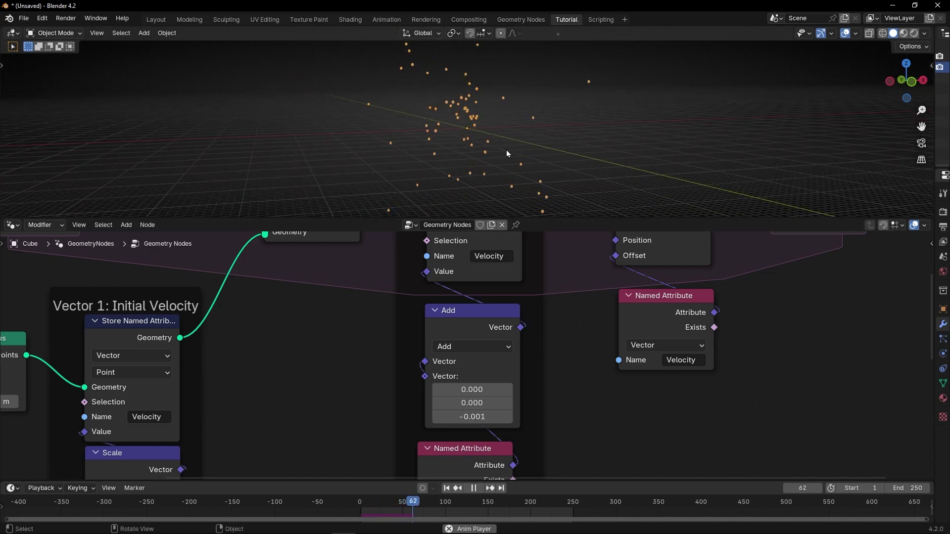
pyautogui.moveTo(506, 149); pyautogui.dragTo(502, 154, button='middle')
pyautogui.keyDown('shift'); pyautogui.moveTo(482, 417); pyautogui.dragTo(458, 417); pyautogui.keyUp('shift')
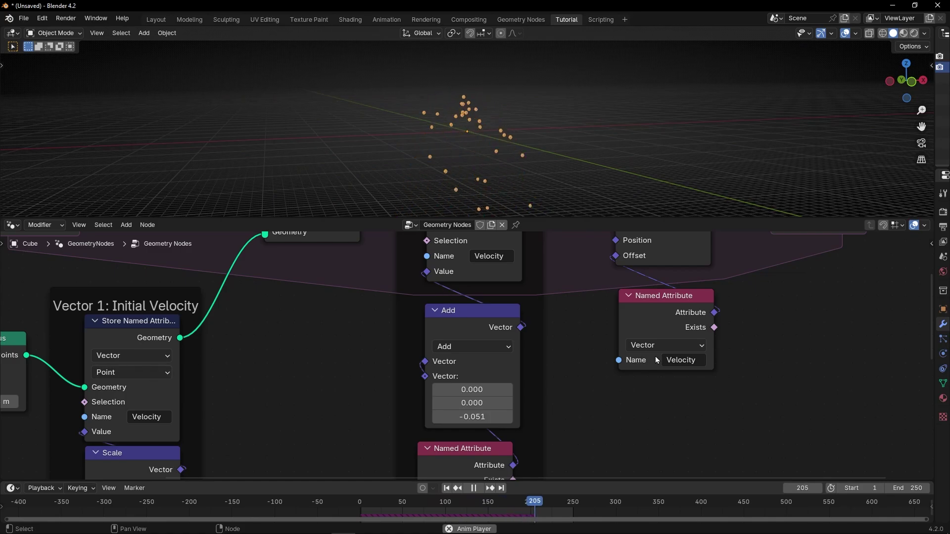
# - Stop playback and insert a Vector Math node between the Velocity Named Attribute and Set Position's Offset, making room for it first
pyautogui.scroll(-3, 742, 400)
pyautogui.moveTo(749, 405); pyautogui.dragTo(477, 409, button='middle')
pyautogui.moveTo(411, 322); pyautogui.dragTo(418, 343)
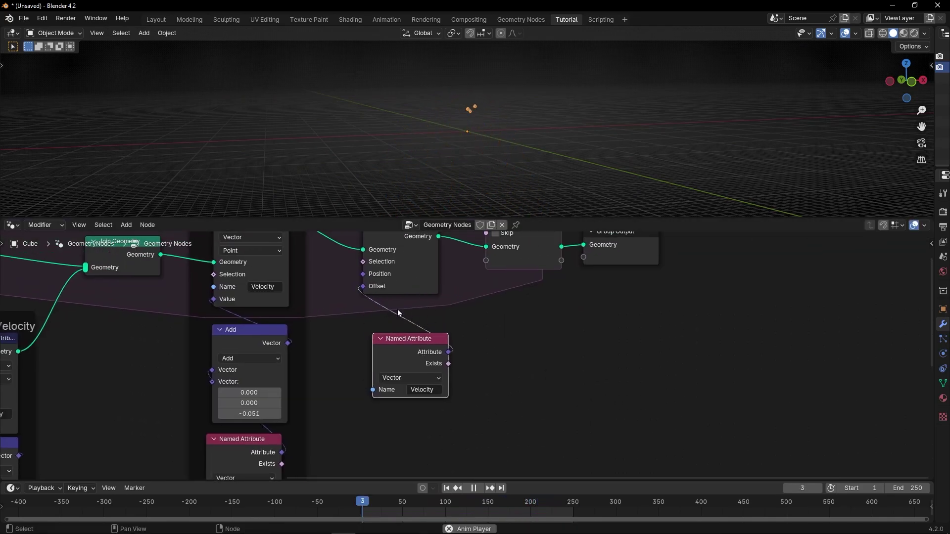
pyautogui.press('Escape')
pyautogui.hotkey('shift', 'a')
pyautogui.write('vector m')
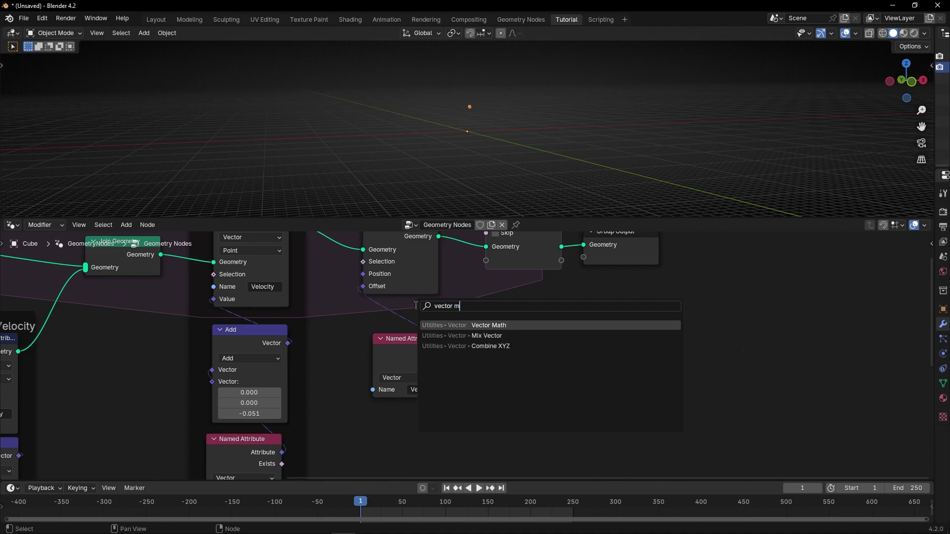
pyautogui.press('Return')
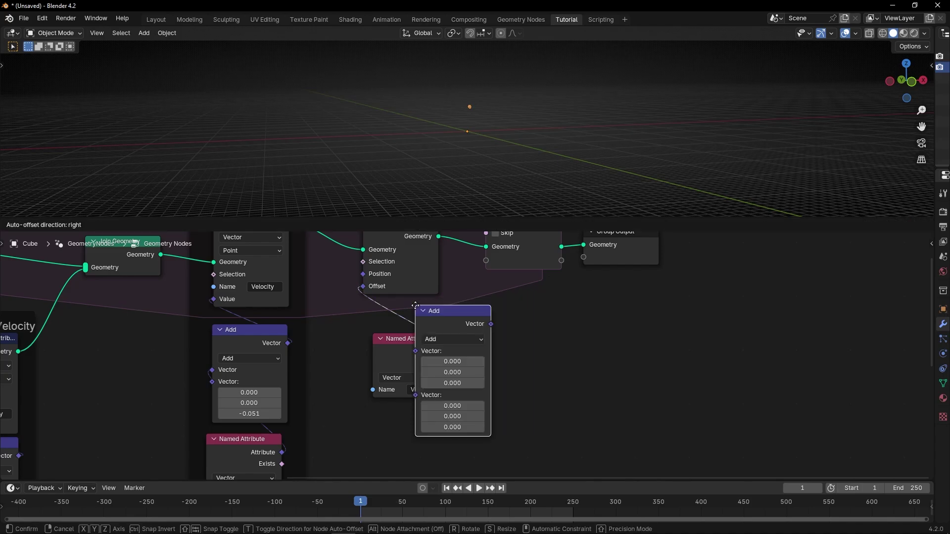
pyautogui.click(430, 305)
# - Switch the new Vector Math node feeding Set Position's Offset from Add to Scale
pyautogui.scroll(-1, 645, 419)
pyautogui.moveTo(642, 405); pyautogui.dragTo(603, 341, button='middle')
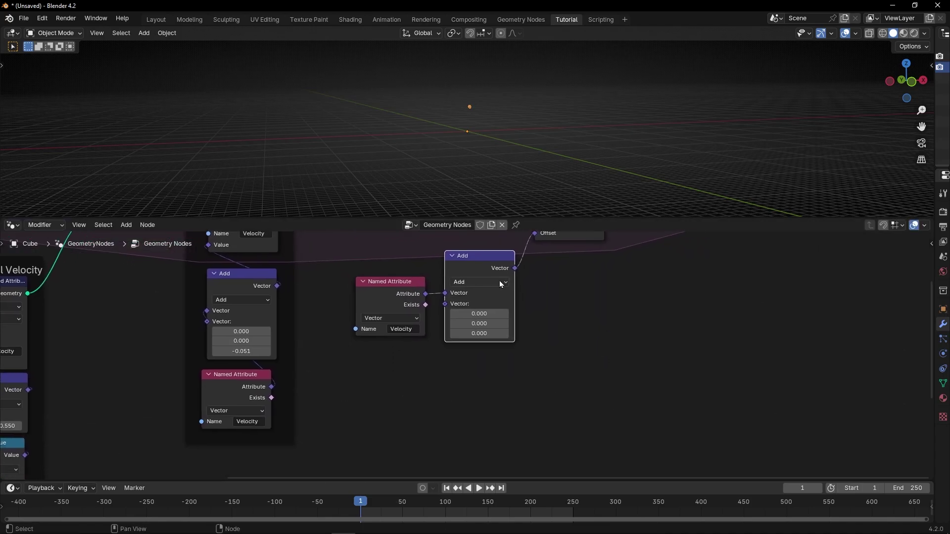
pyautogui.click(501, 282)
pyautogui.click(468, 445)
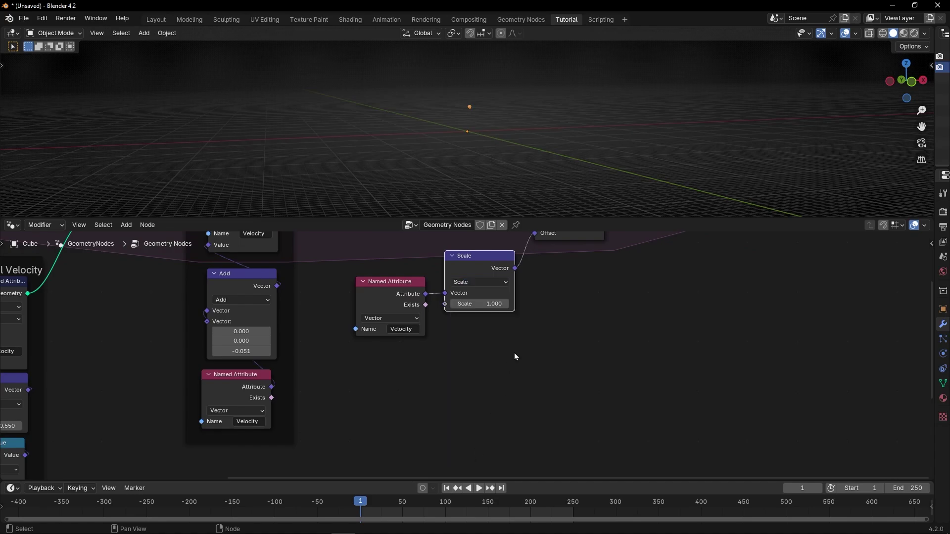
# - Stack the new Scale node directly above its Velocity Named Attribute node beside the Gravity frame
pyautogui.hotkey('ctrl', 'space')
pyautogui.moveTo(472, 275); pyautogui.dragTo(466, 354, button='middle')
pyautogui.moveTo(417, 313); pyautogui.dragTo(397, 338)
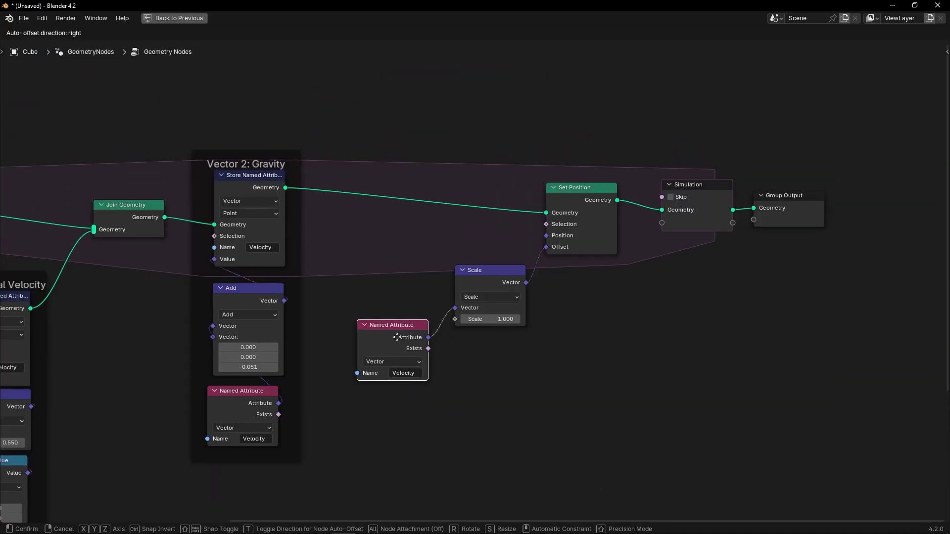
pyautogui.click(397, 338)
pyautogui.moveTo(491, 277); pyautogui.dragTo(389, 266)
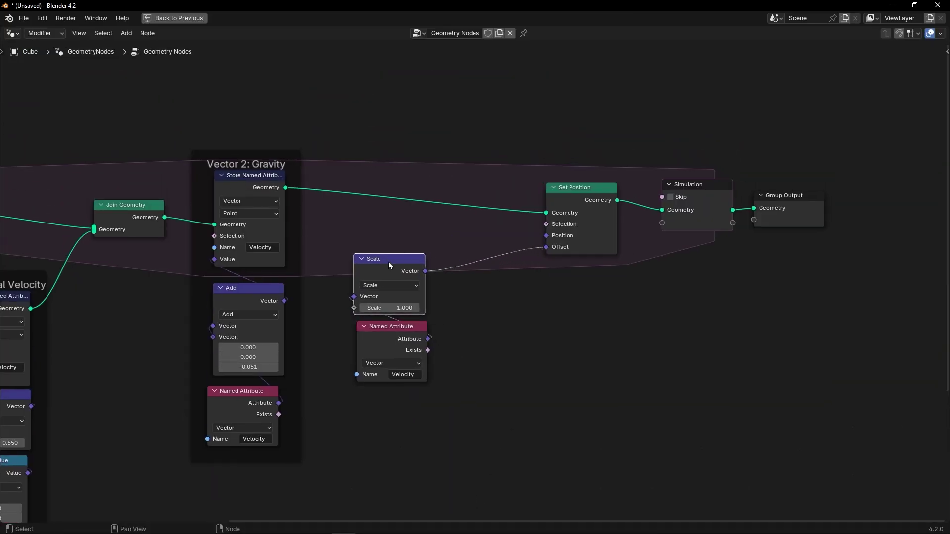
# - Place Set Position above the Scale node and bring the simulation output and Group Output nodes close to it
pyautogui.moveTo(574, 202); pyautogui.dragTo(392, 193)
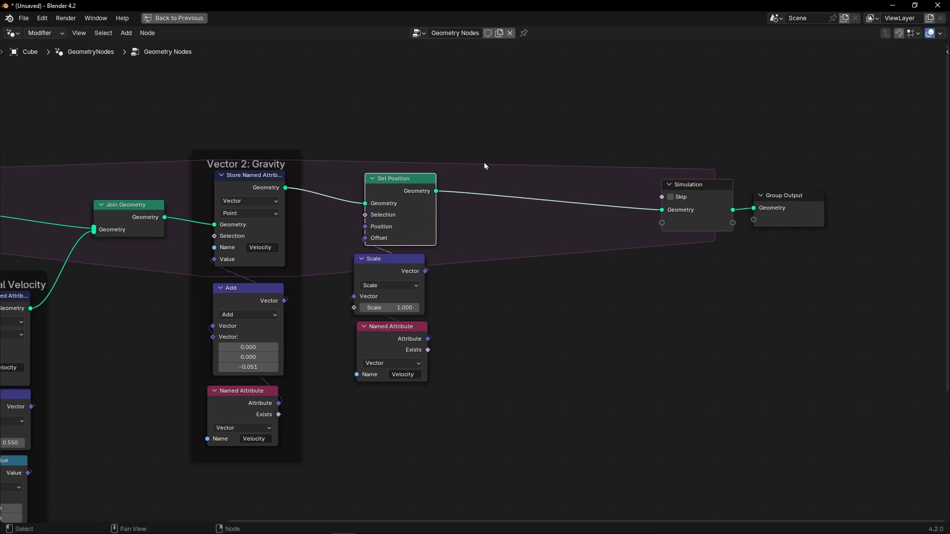
pyautogui.moveTo(576, 121); pyautogui.dragTo(852, 286)
pyautogui.press('g')
pyautogui.click(638, 274)
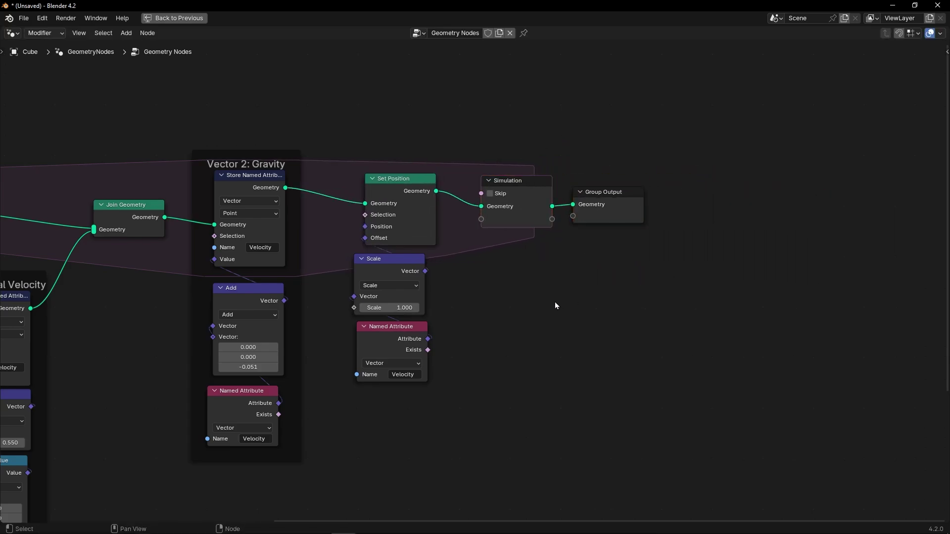
# - Restore the full workspace layout, bring the node tree into view and play the simulation
pyautogui.hotkey('ctrl', 'space')
pyautogui.scroll(-2, 409, 372)
pyautogui.moveTo(420, 372); pyautogui.dragTo(500, 352, button='middle')
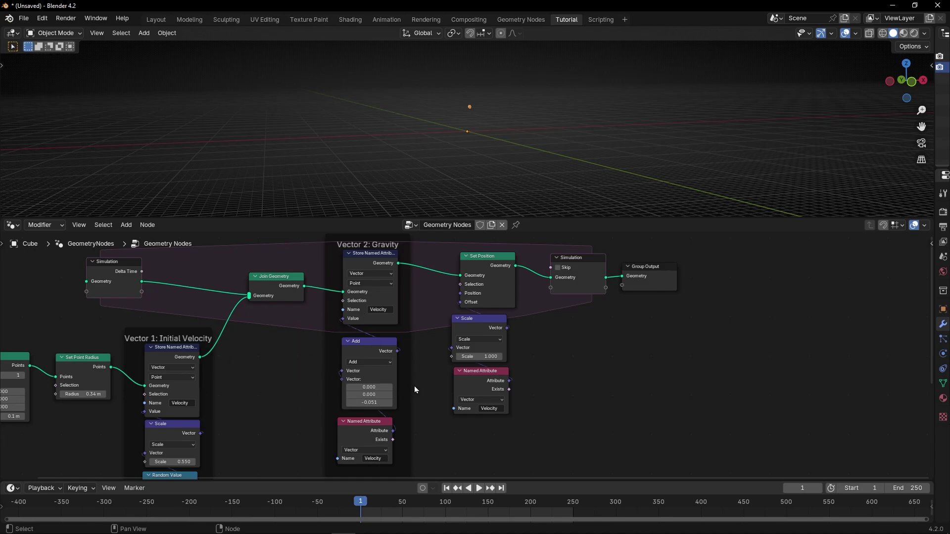
pyautogui.press('space')
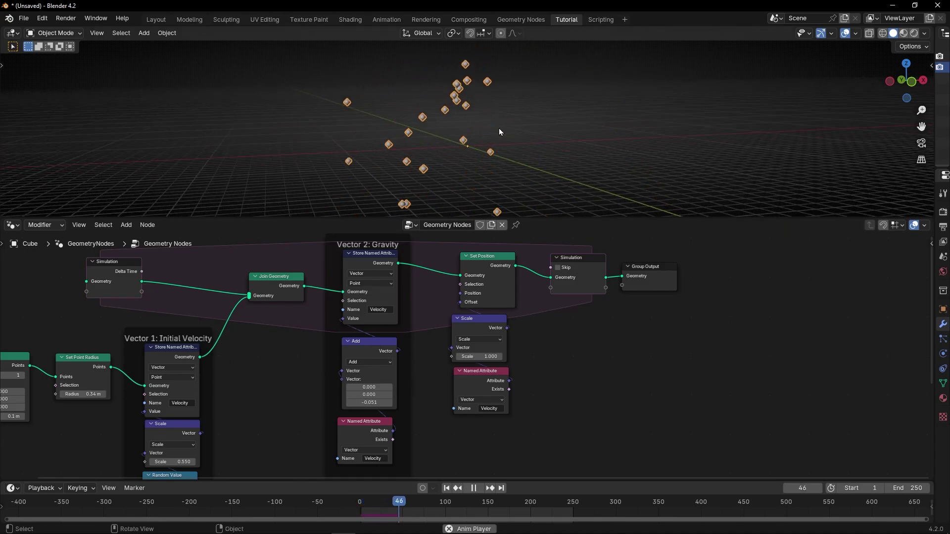
# - Set the Scale value of the node feeding Set Position's Offset to 0.150 while the simulation plays
pyautogui.scroll(2, 482, 346)
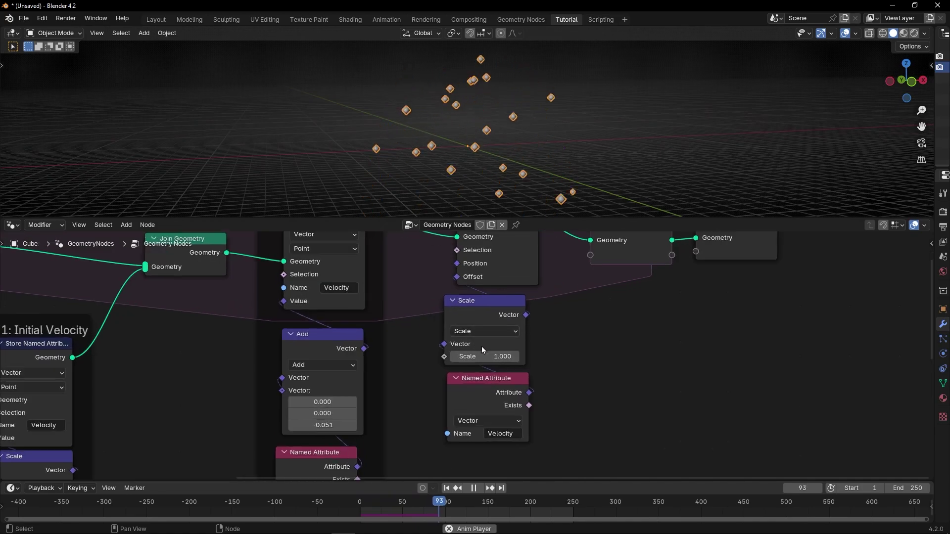
pyautogui.moveTo(483, 357); pyautogui.dragTo(442, 356)
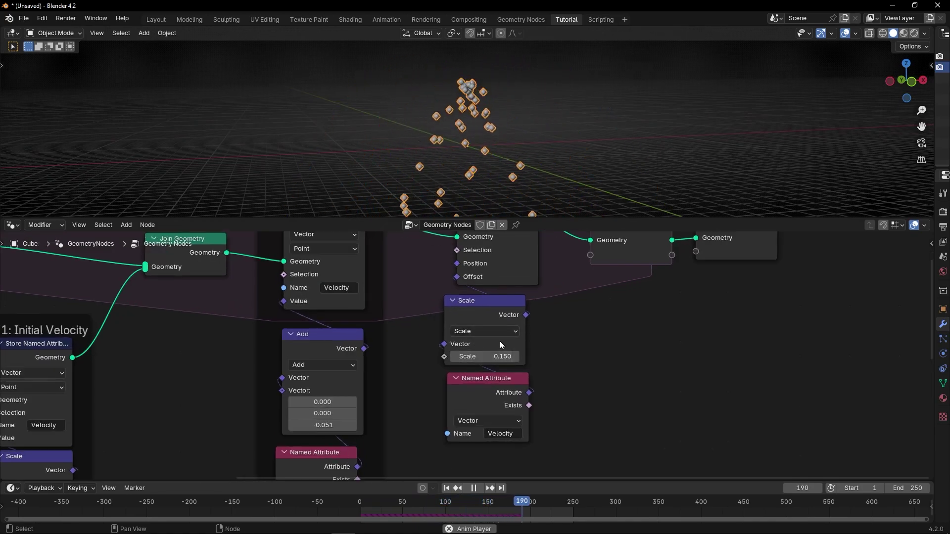
pyautogui.moveTo(494, 112); pyautogui.dragTo(516, 138, button='middle')
# - Raise the Scale value in the Initial Velocity frame to 2.180 and further to 3.620
pyautogui.moveTo(174, 377); pyautogui.dragTo(330, 296, button='middle')
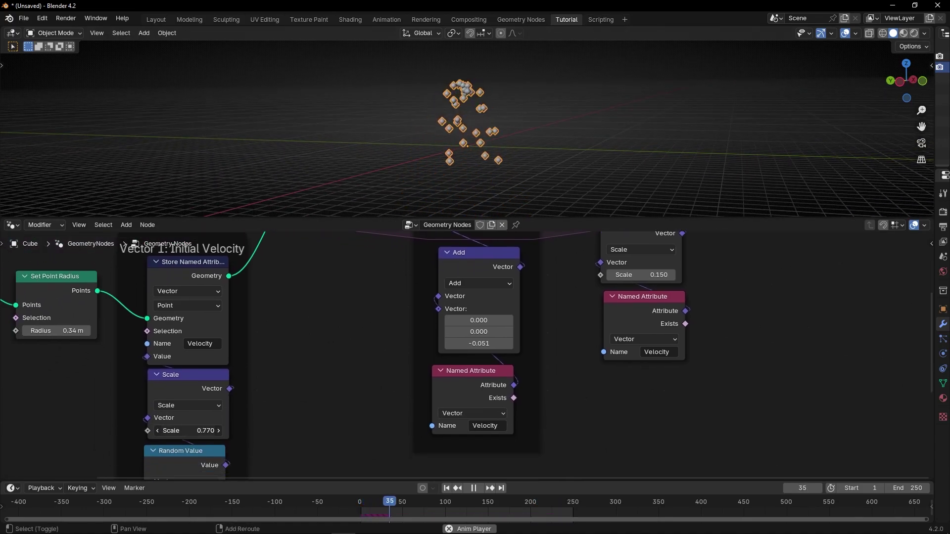
pyautogui.moveTo(188, 431); pyautogui.dragTo(223, 431)
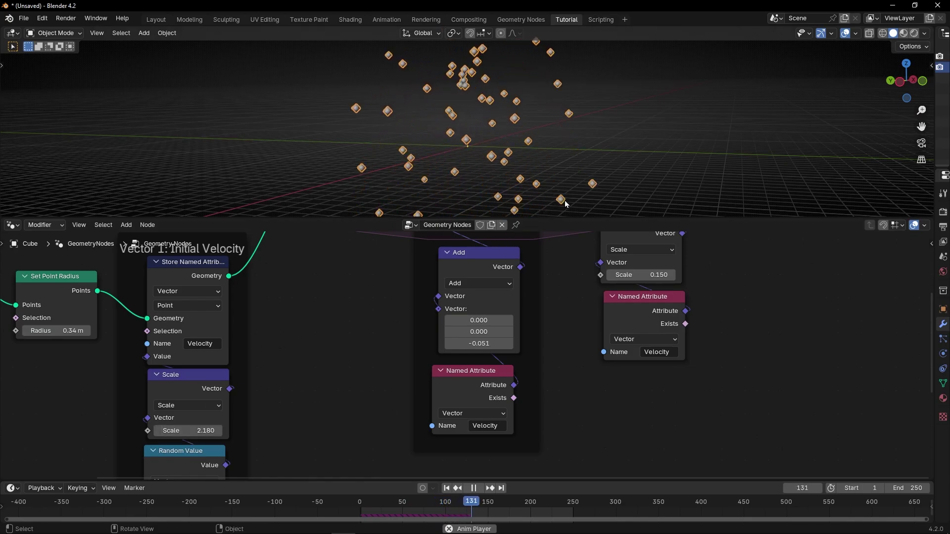
pyautogui.moveTo(565, 204); pyautogui.dragTo(508, 201, button='middle')
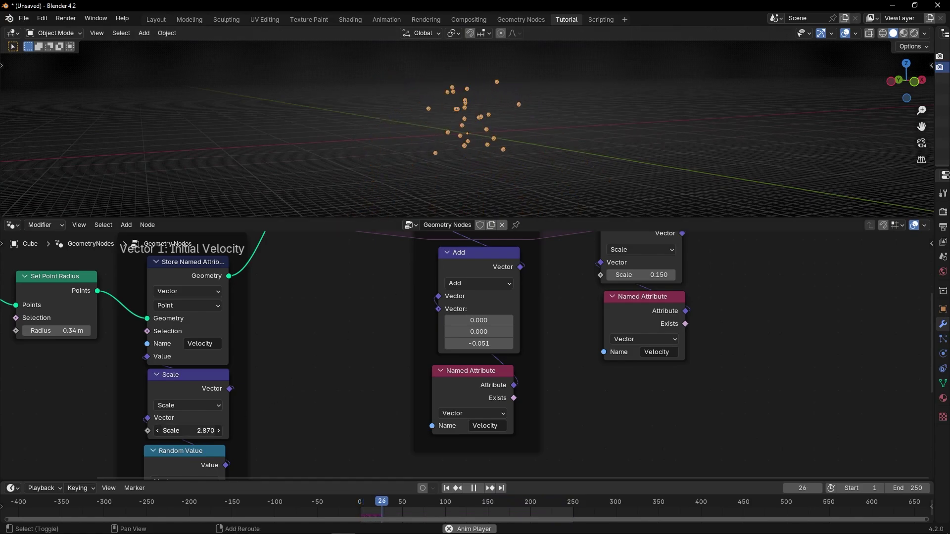
pyautogui.moveTo(188, 430); pyautogui.dragTo(198, 431)
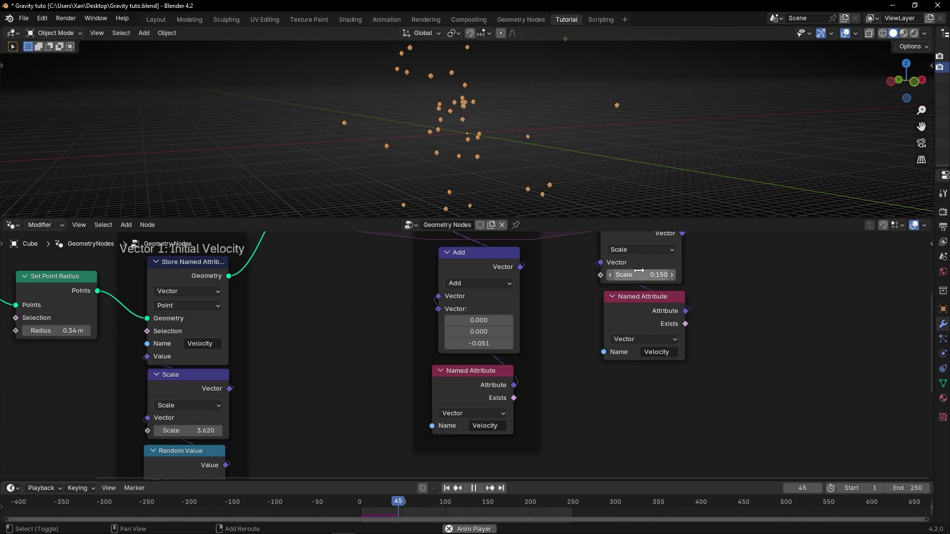
# - Try a slightly higher Scale for Set Position's Offset, 0.25, and set it to 1
pyautogui.moveTo(640, 271); pyautogui.dragTo(651, 271)
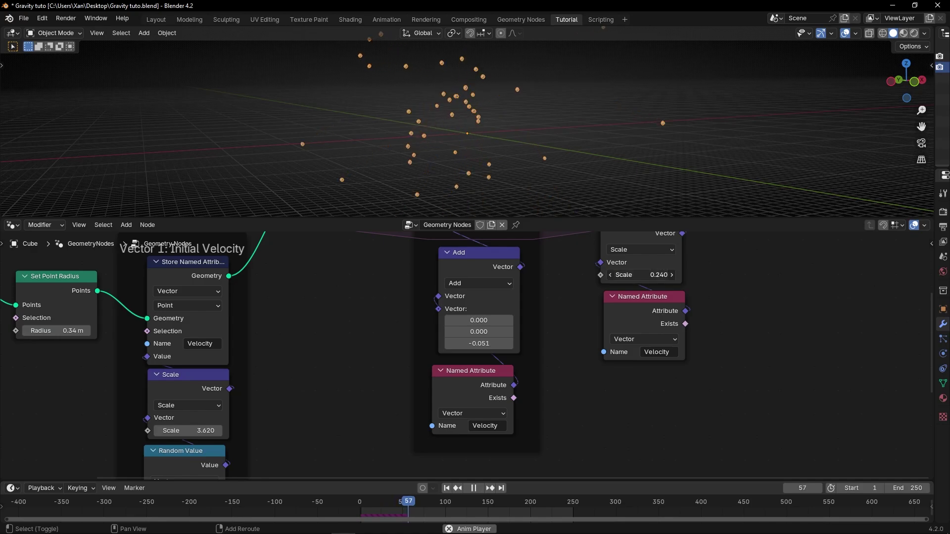
pyautogui.click(638, 273)
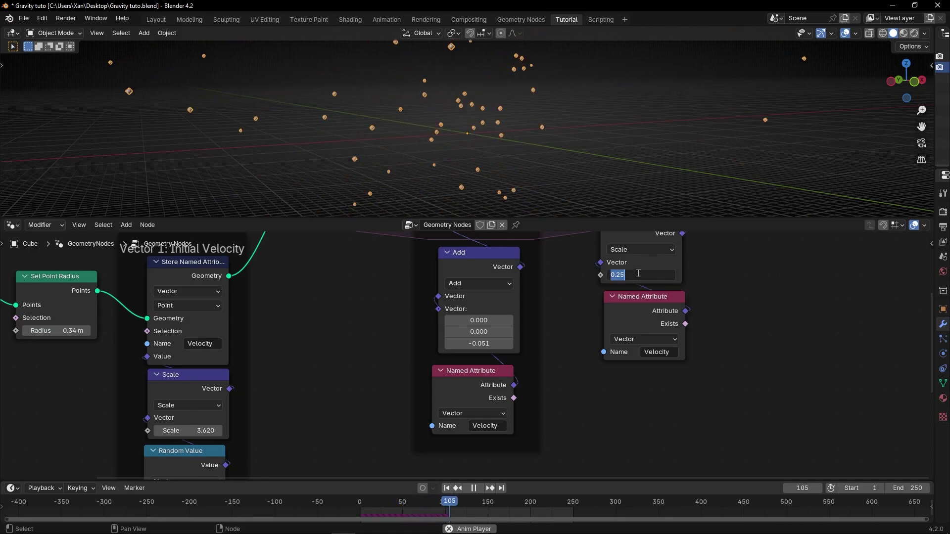
pyautogui.write('1')
pyautogui.press('Return')
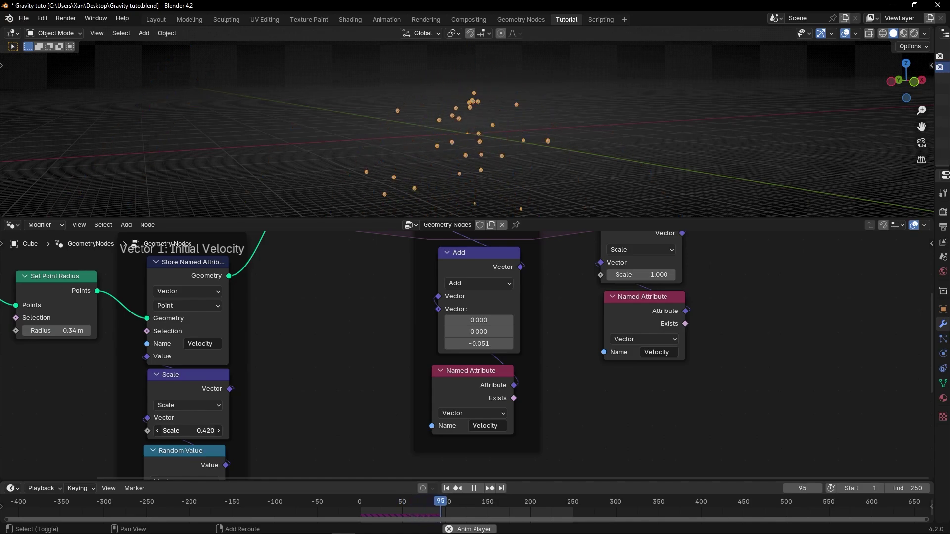
# - Try a reversed gravity by raising the Z value of the Gravity frame's Add node to 0.339
pyautogui.scroll(-5, 510, 160)
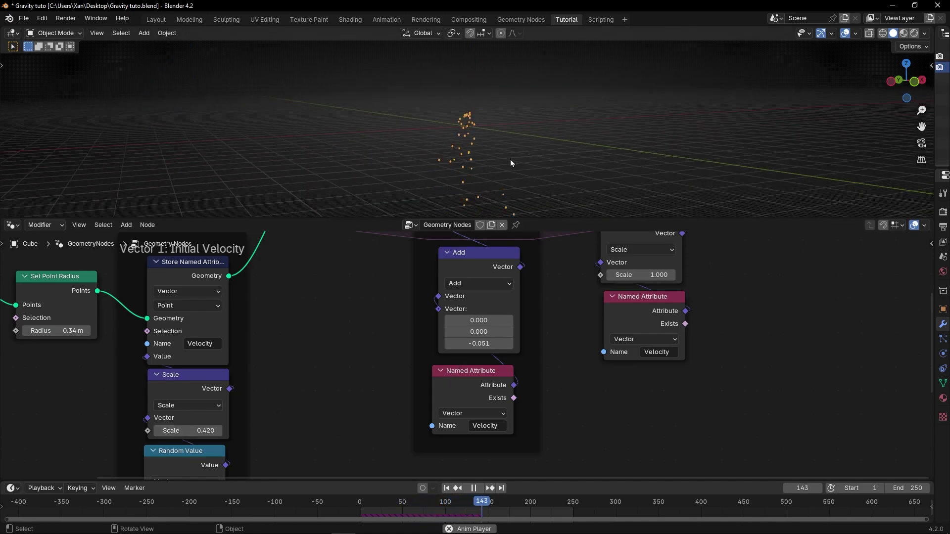
pyautogui.keyDown('shift'); pyautogui.moveTo(509, 159); pyautogui.dragTo(490, 115, button='middle'); pyautogui.keyUp('shift')
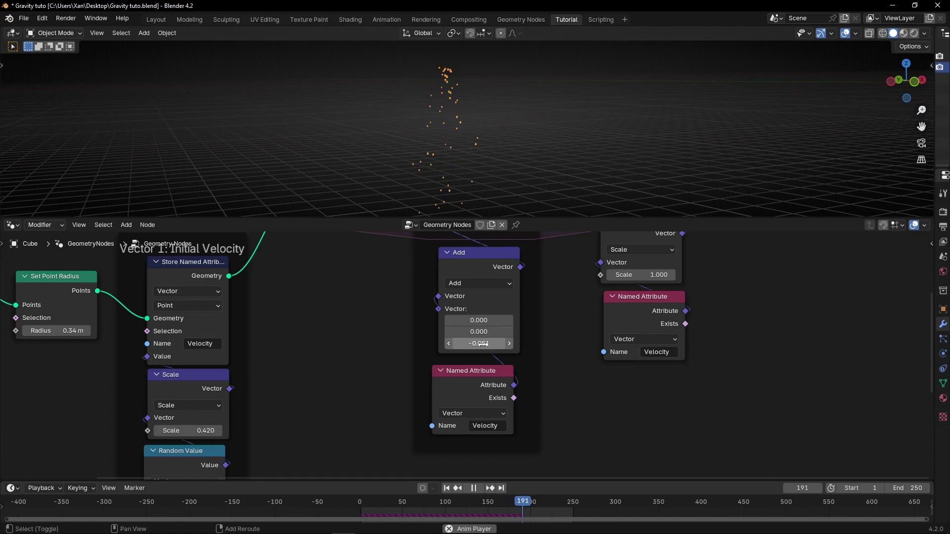
pyautogui.moveTo(487, 344)
pyautogui.mouseDown()
pyautogui.moveTo(460, 344)
pyautogui.moveTo(494, 344)
pyautogui.mouseUp()
pyautogui.keyDown('shift'); pyautogui.moveTo(500, 180); pyautogui.dragTo(484, 211, button='middle'); pyautogui.keyUp('shift')
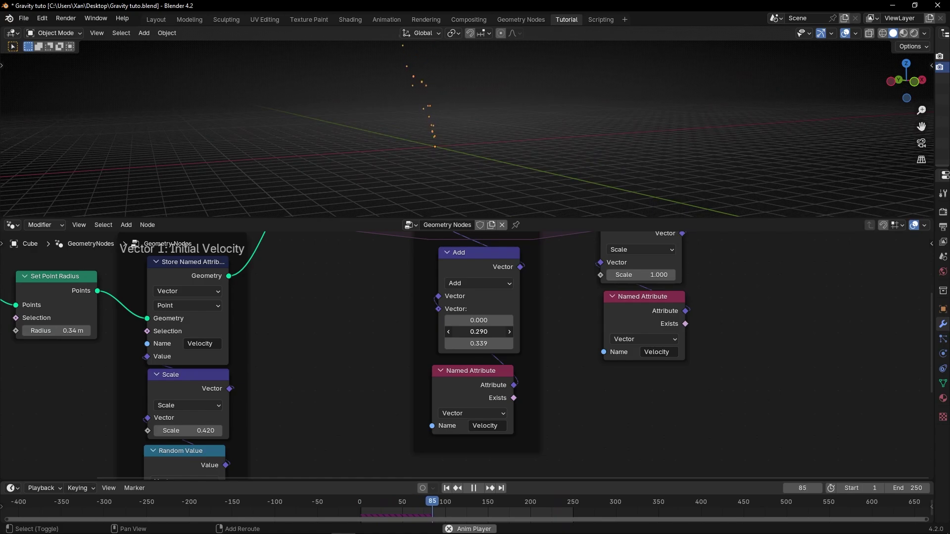
pyautogui.moveTo(511, 194); pyautogui.dragTo(367, 159, button='middle')
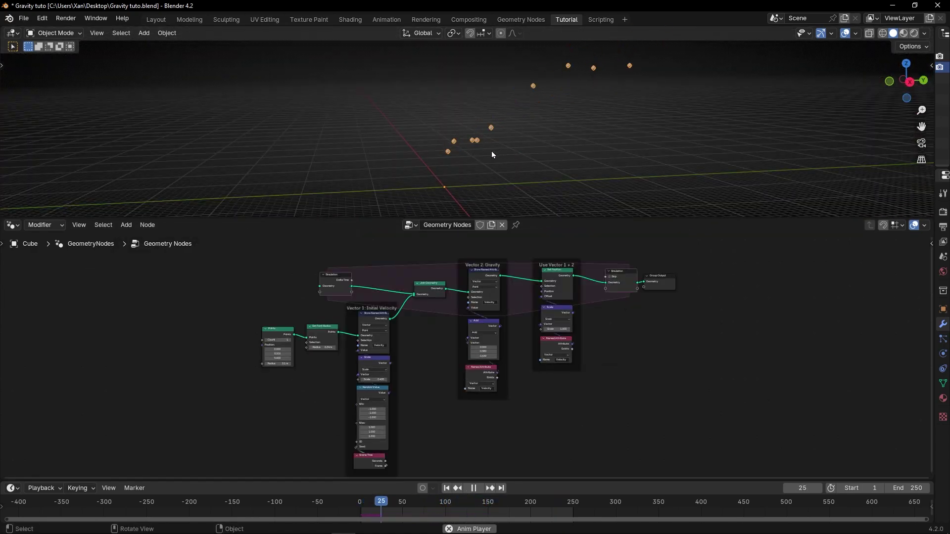
# - Examine the moving particles and the node tree's three frames: Initial Velocity, Gravity and Use Vector 1 + 2
pyautogui.moveTo(491, 151); pyautogui.dragTo(537, 233, button='middle')
pyautogui.scroll(7, 541, 329)
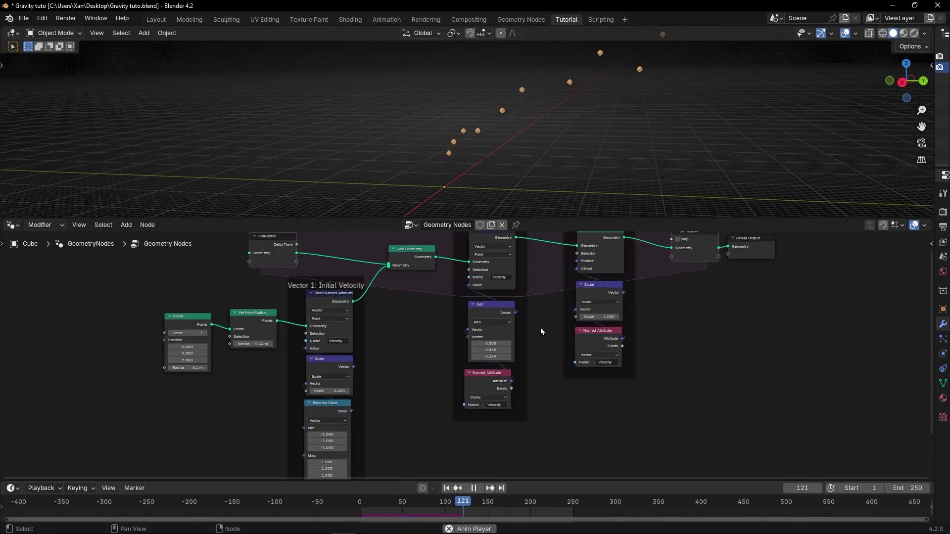
pyautogui.moveTo(547, 302); pyautogui.dragTo(434, 378, button='middle')
pyautogui.scroll(3, 444, 414)
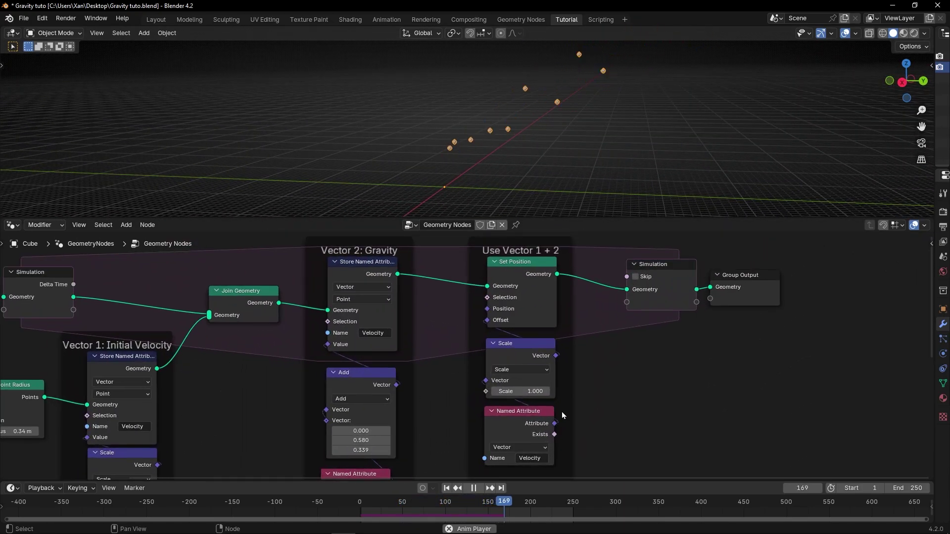
pyautogui.moveTo(562, 411); pyautogui.dragTo(566, 379, button='middle')
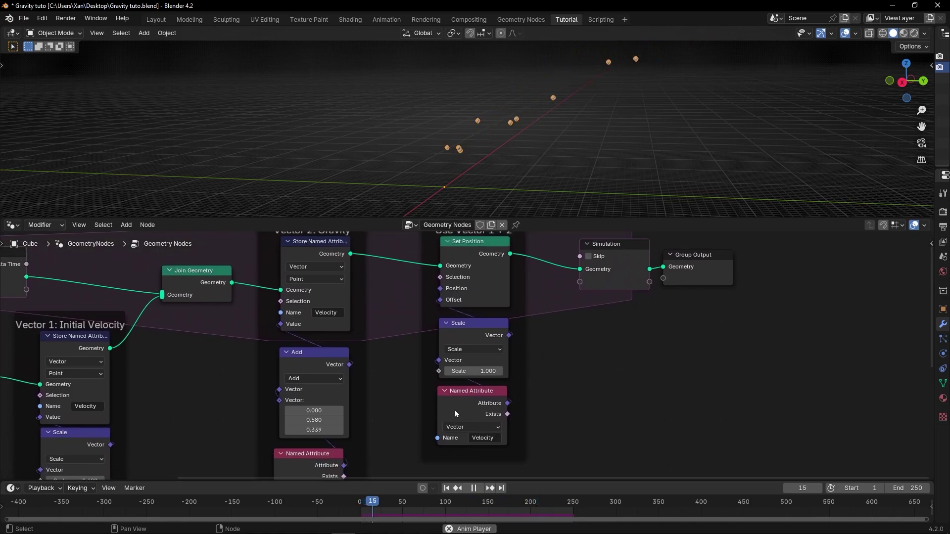
pyautogui.scroll(-2, 431, 388)
pyautogui.moveTo(435, 384); pyautogui.dragTo(469, 383, button='middle')
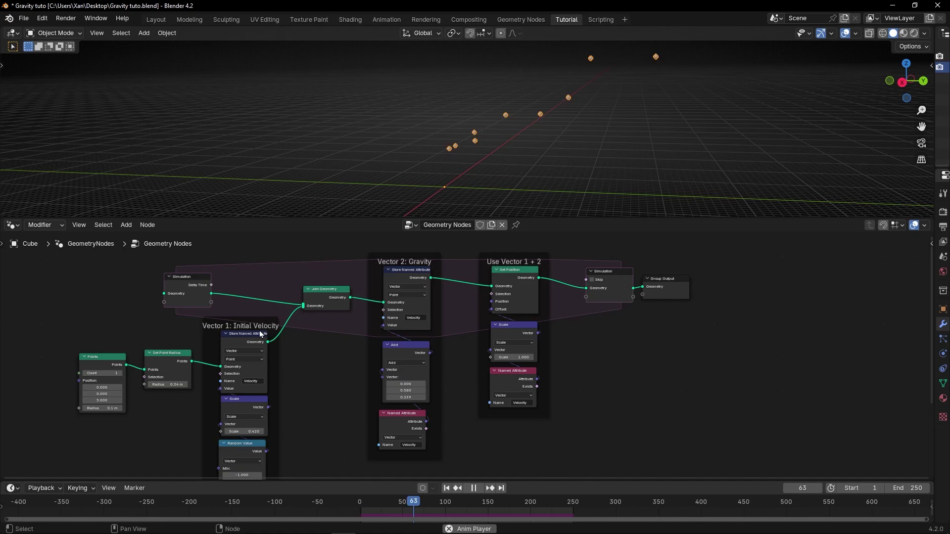
pyautogui.scroll(2, 521, 281)
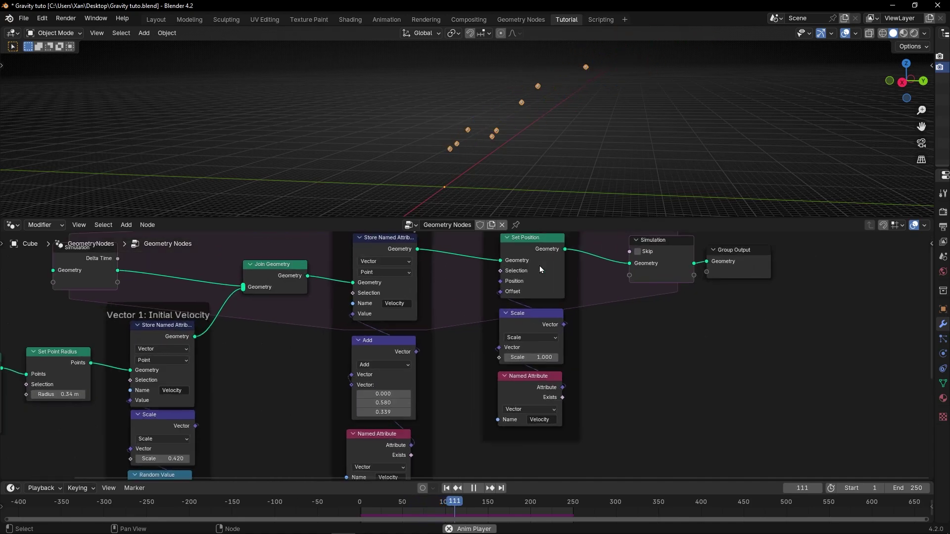
# - Set the Gravity Add node's vector to 0 on Y and -0.001 on Z, and restart the simulation from the first frame
pyautogui.scroll(2, 390, 369)
pyautogui.click(385, 398)
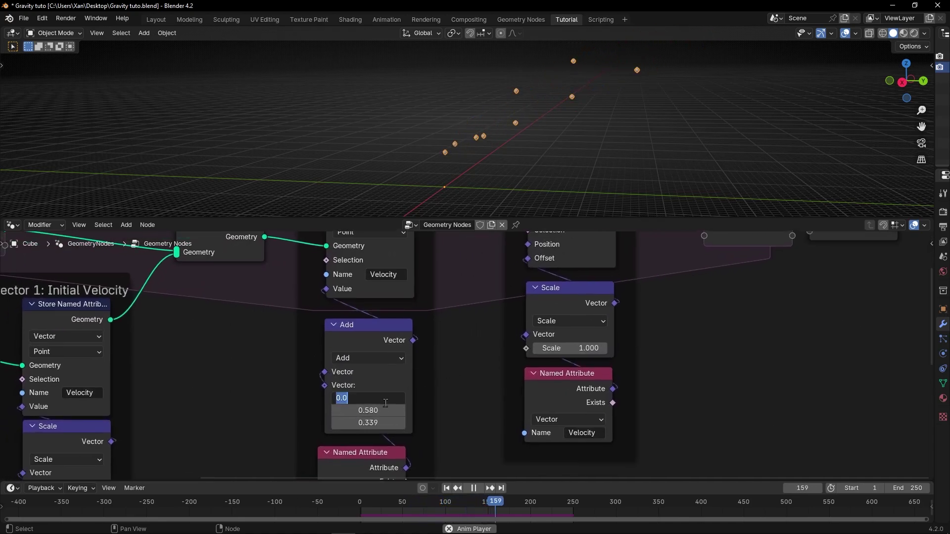
pyautogui.press('Tab')
pyautogui.write('0')
pyautogui.press('Tab')
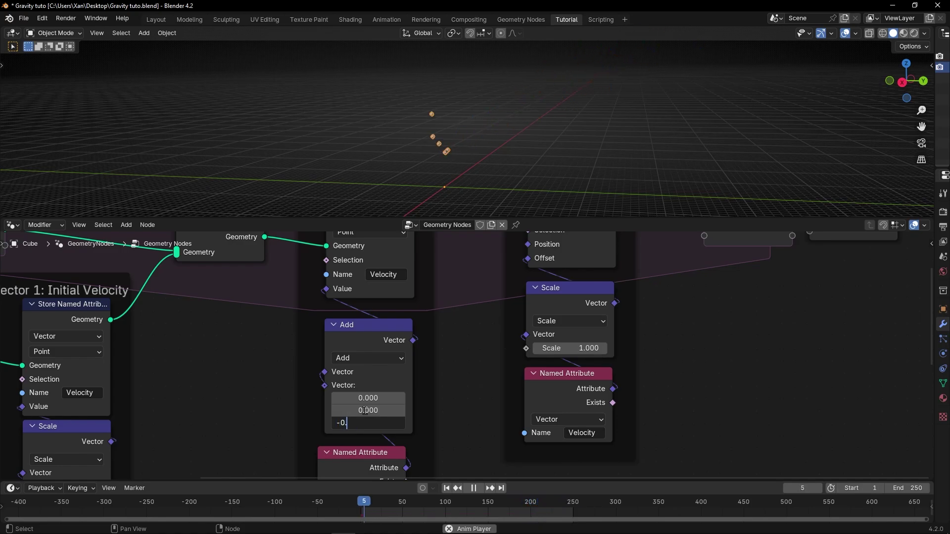
pyautogui.write('-0.00')
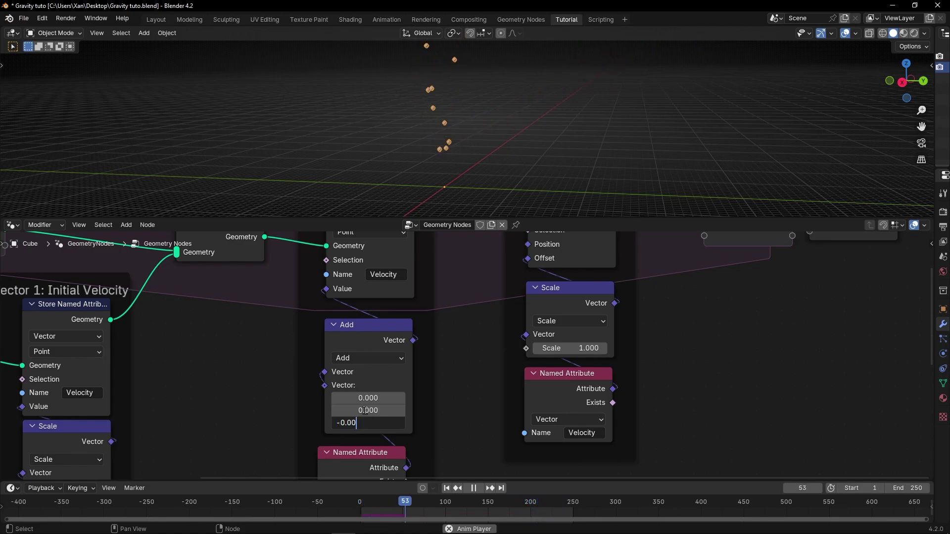
pyautogui.write('1')
pyautogui.press('Return')
pyautogui.hotkey('shift', 'Left')
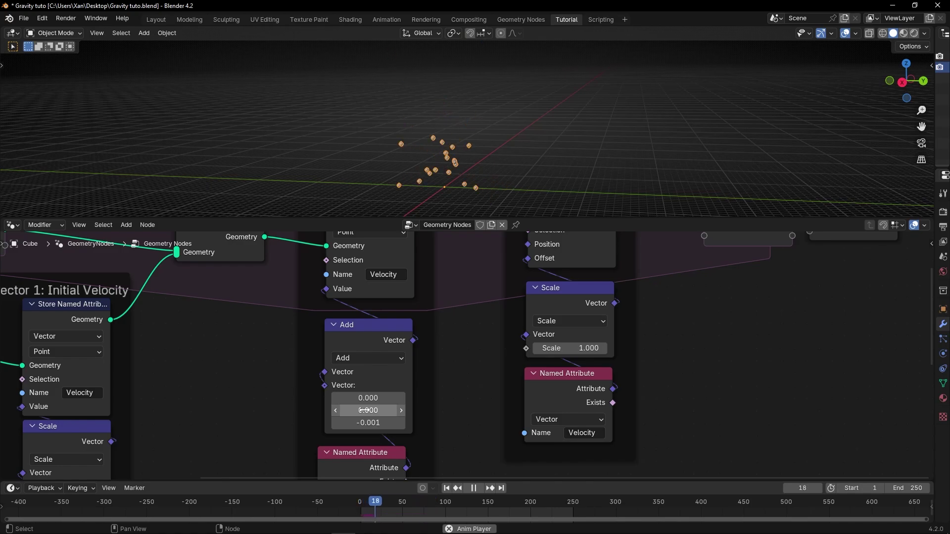
# - Strengthen the Gravity vector's Z value to -0.131 and raise the Initial Velocity Scale to 1.010
pyautogui.keyDown('shift'); pyautogui.moveTo(366, 423); pyautogui.dragTo(302, 423); pyautogui.keyUp('shift')
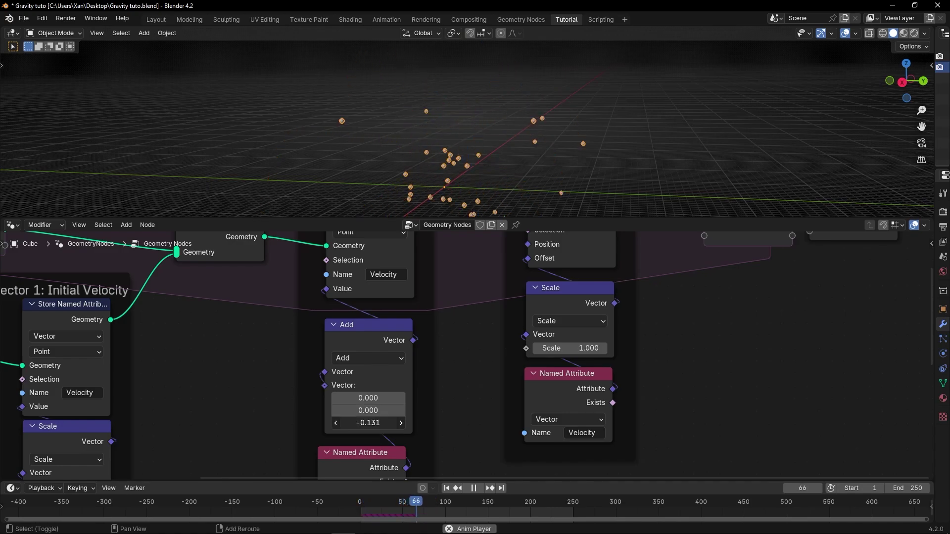
pyautogui.moveTo(249, 425); pyautogui.dragTo(327, 373, button='middle')
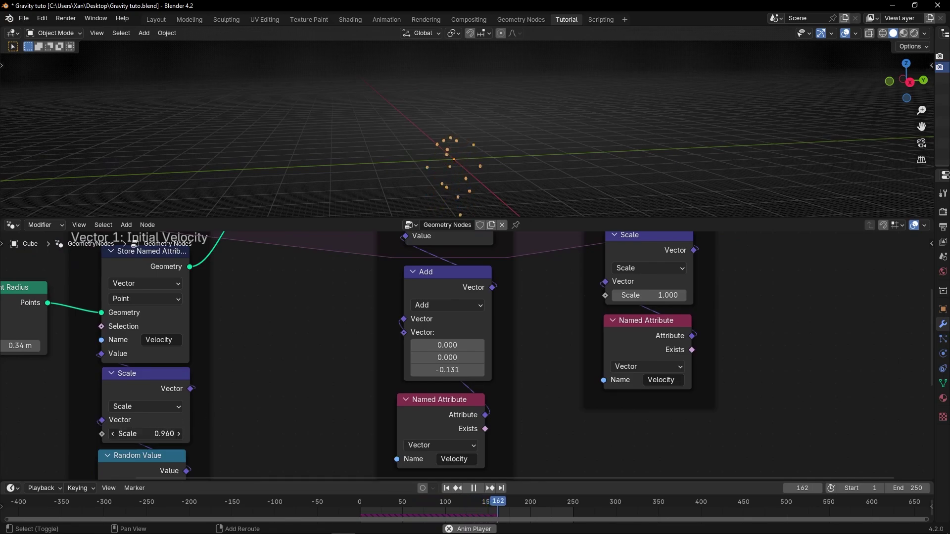
pyautogui.moveTo(319, 345); pyautogui.dragTo(425, 352, button='middle')
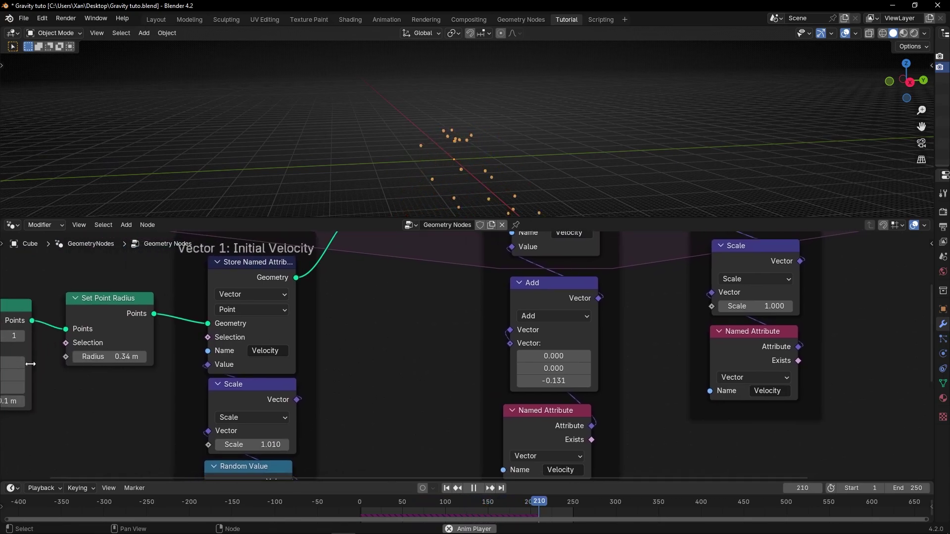
# - Set the Points node's Count to 10 and its Z position to 10
pyautogui.moveTo(30, 364); pyautogui.dragTo(283, 367, button='middle')
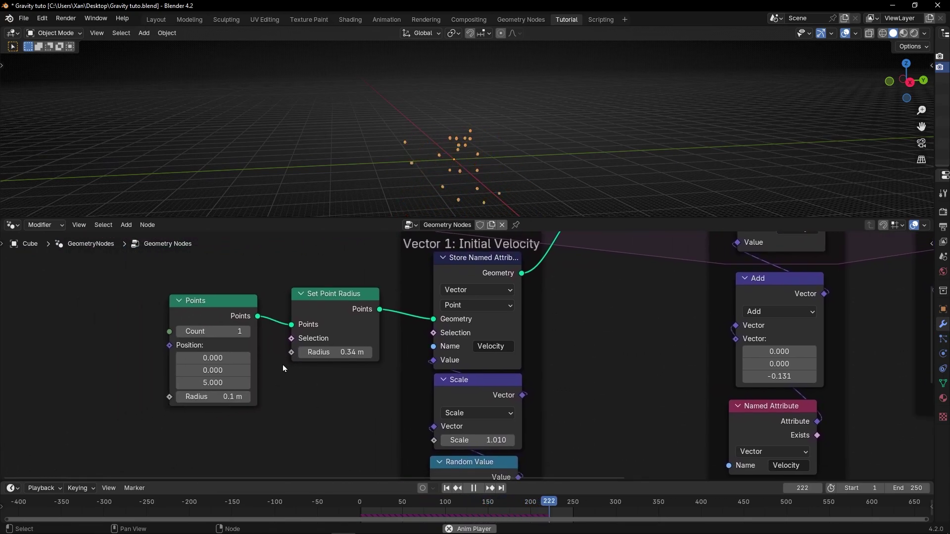
pyautogui.click(225, 331)
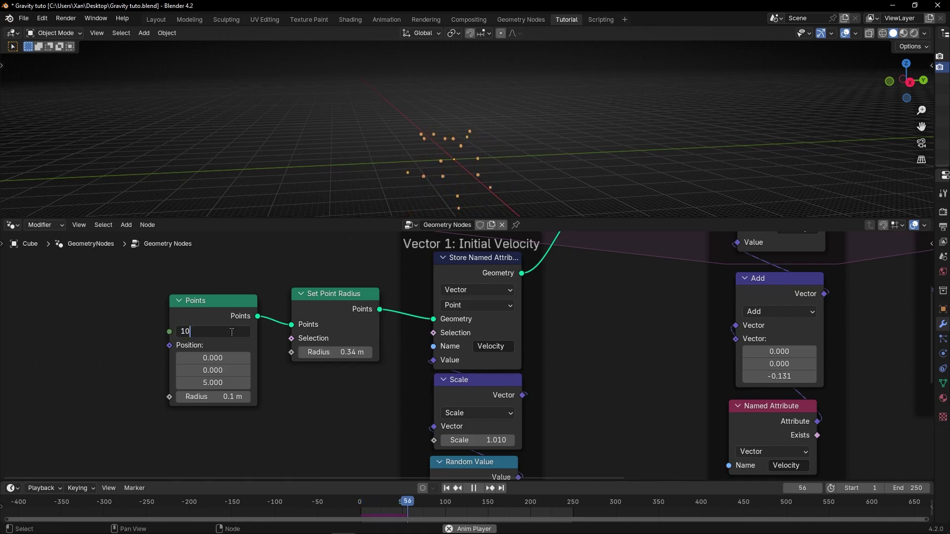
pyautogui.write('10')
pyautogui.press('Return')
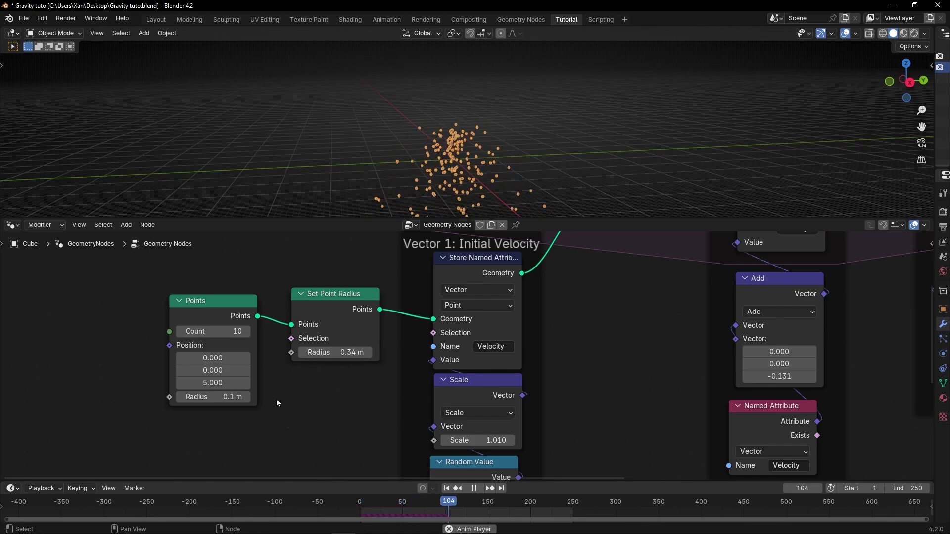
pyautogui.click(222, 383)
pyautogui.write('10')
pyautogui.press('Return')
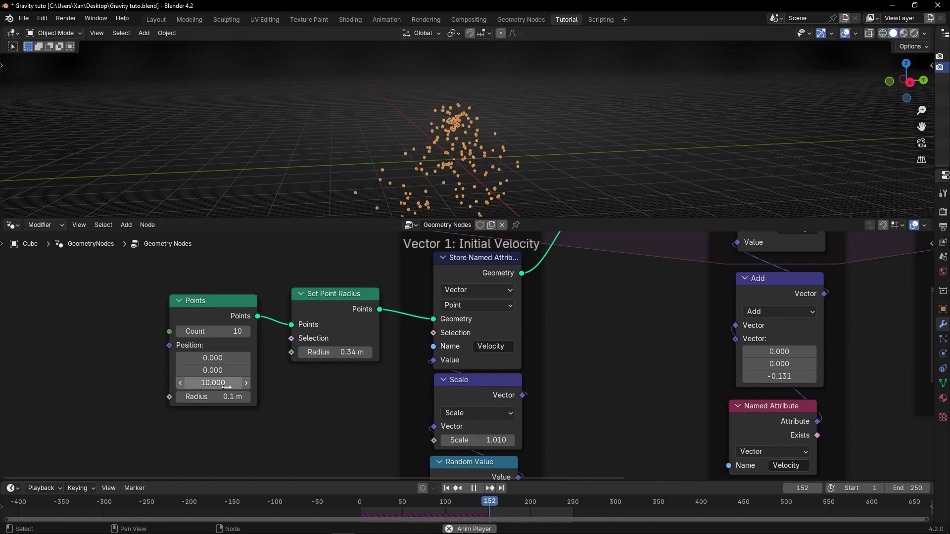
# - Deselect the object to see the particles without highlighting, and increase the Scale value in the Initial Velocity frame
pyautogui.scroll(2, 467, 161)
pyautogui.click(574, 134)
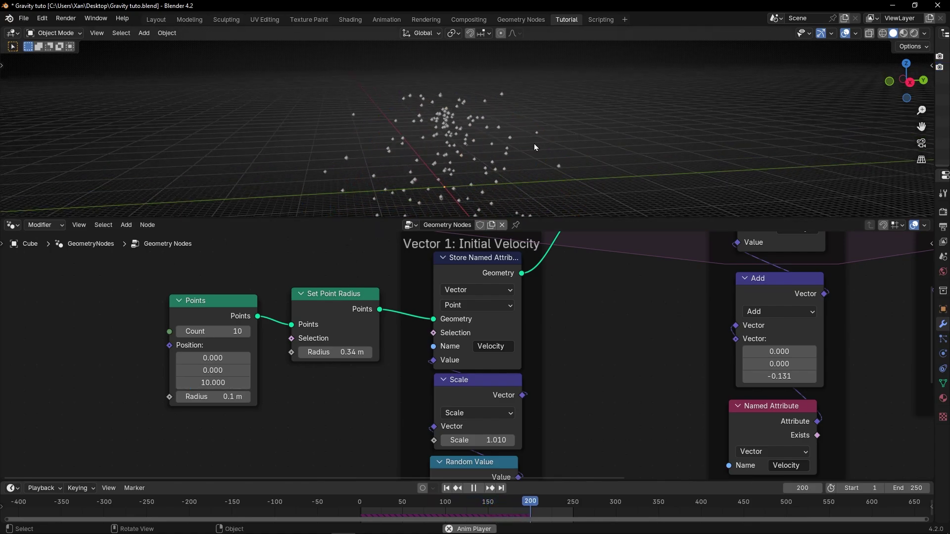
pyautogui.moveTo(533, 144); pyautogui.dragTo(509, 148, button='middle')
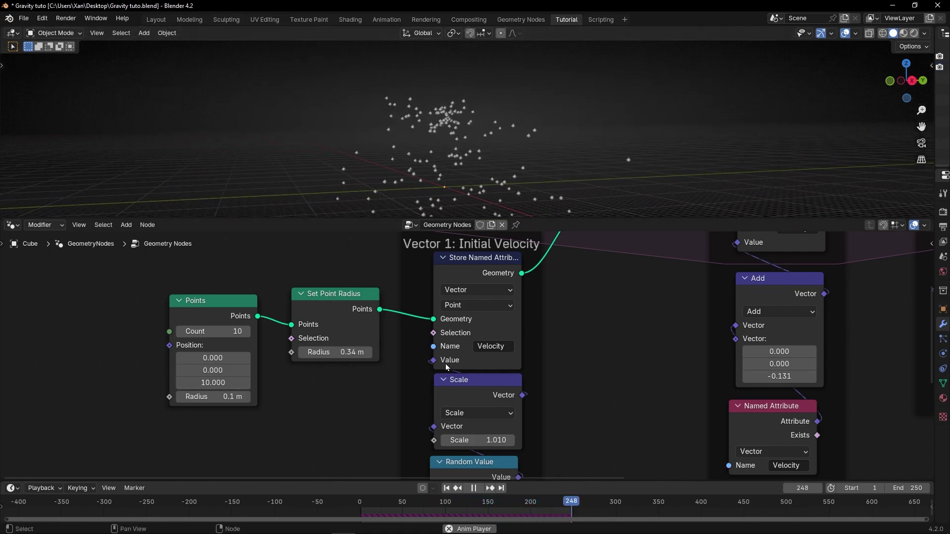
pyautogui.moveTo(475, 440); pyautogui.dragTo(501, 439)
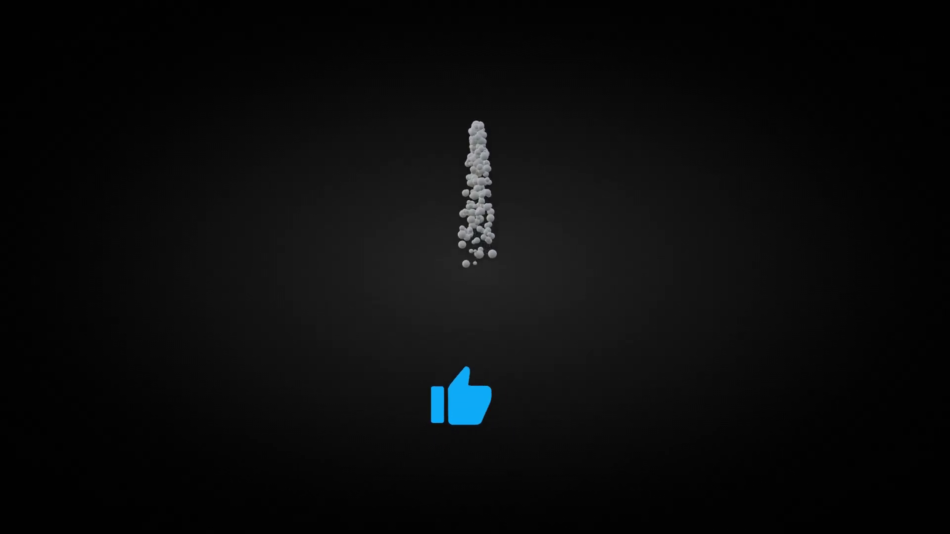